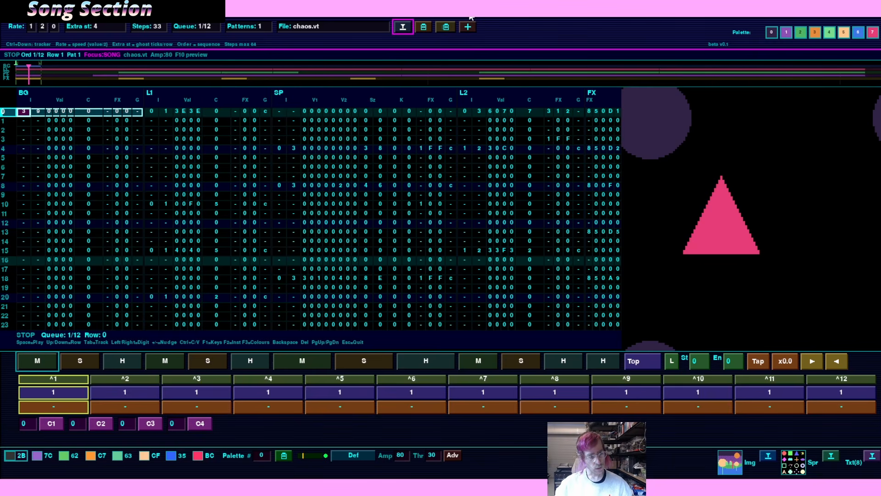
Go through the song section's settings, including Queue, and finish on the Extra st field
key("Left")
key("Left")
key("Left")
key("Left")
key("Left")
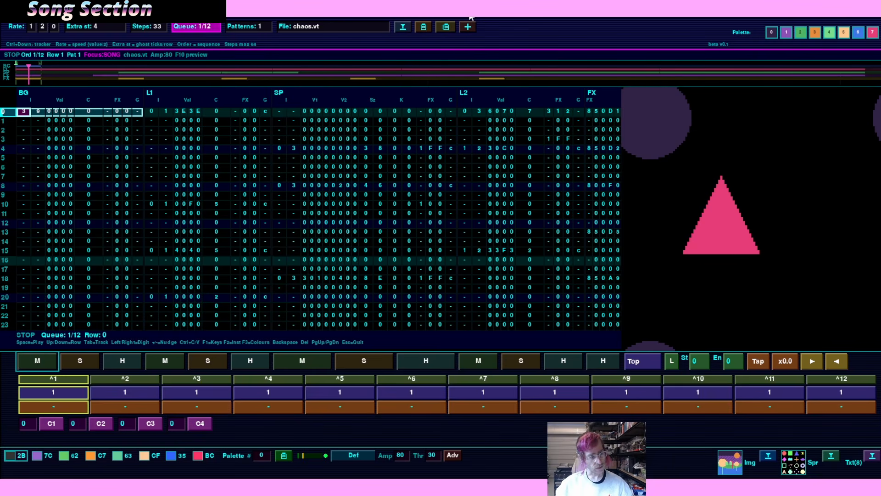
key("Right")
key("Right")
key("Right")
key("Right")
key("Right")
key("Right")
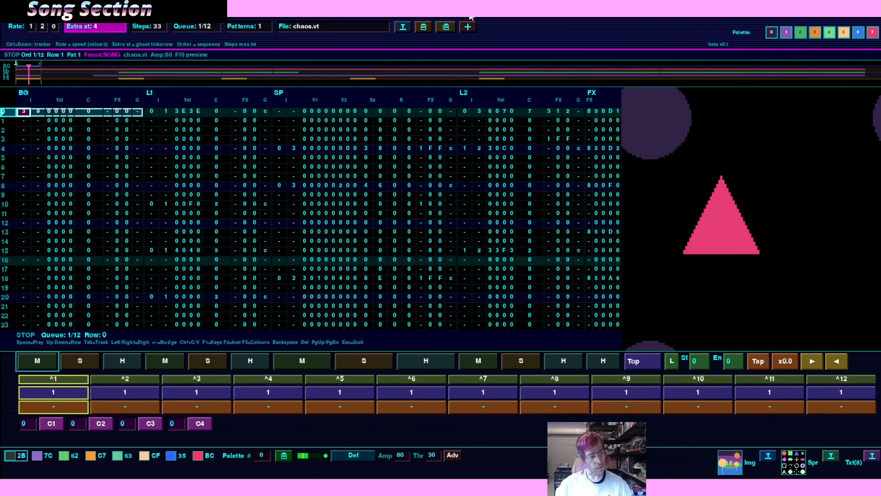
key("Left")
key("Left")
key("Left")
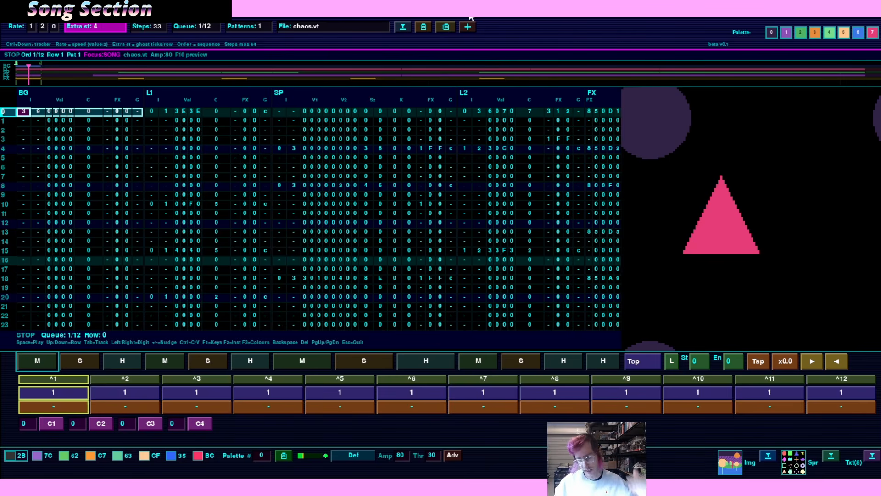
Go through the remaining song section fields and file controls, finishing on the add (+) control
key("Tab")
key("Tab")
key("Tab")
key("Tab")
key("Tab")
key("Tab")
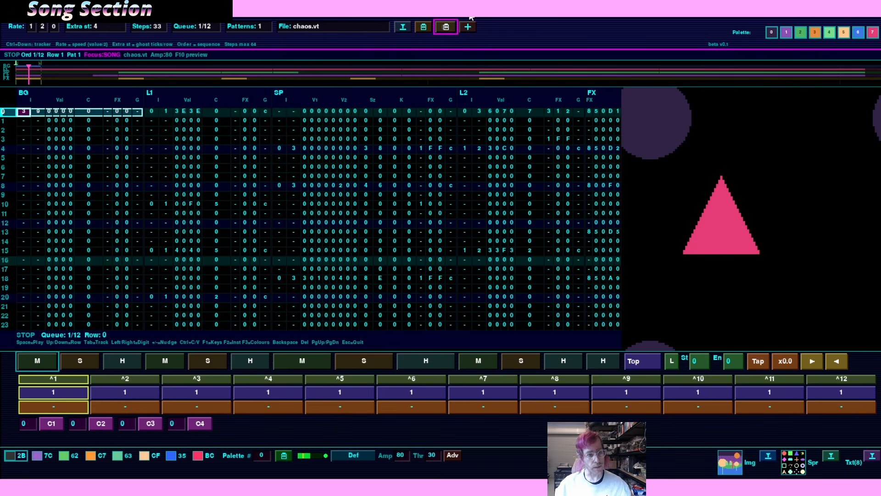
key("shift+Tab")
key("shift+Tab")
key("Tab")
key("Tab")
key("Tab")
key("Tab")
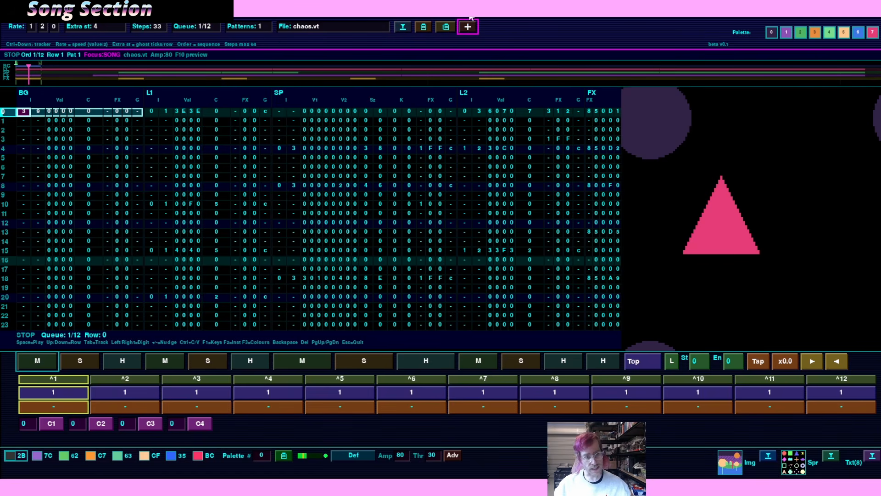
key("shift+Tab")
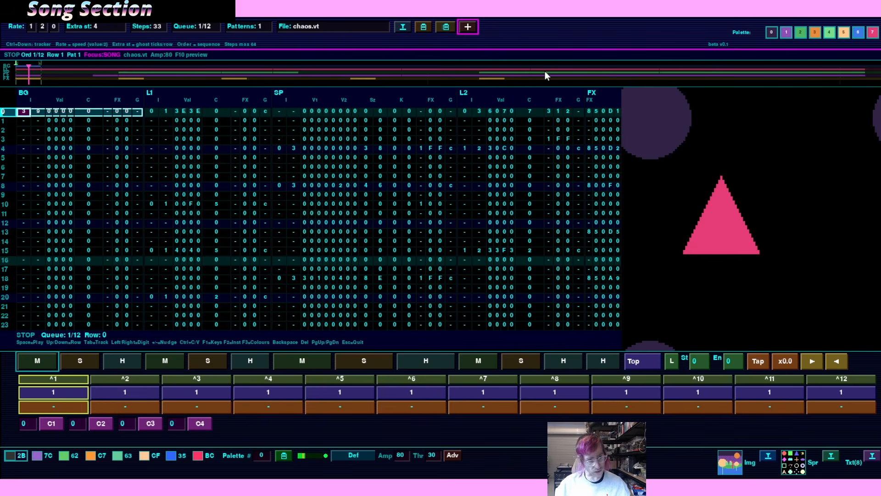
Move to the tracker grid and step across row 0 from the BG track to the FX track
key("ctrl+Down")
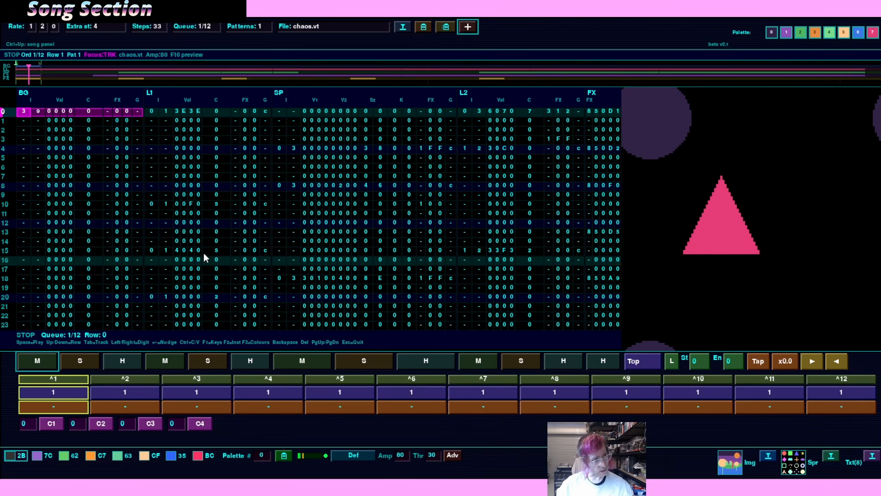
key("Down")
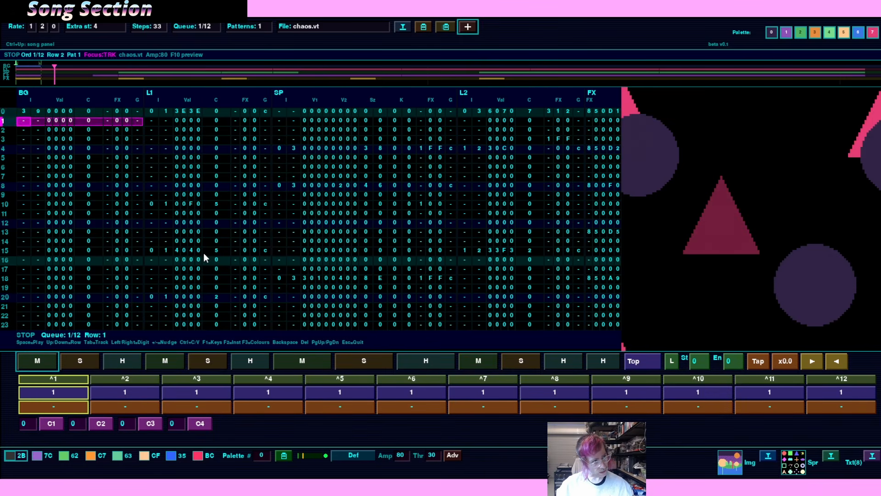
key("Up")
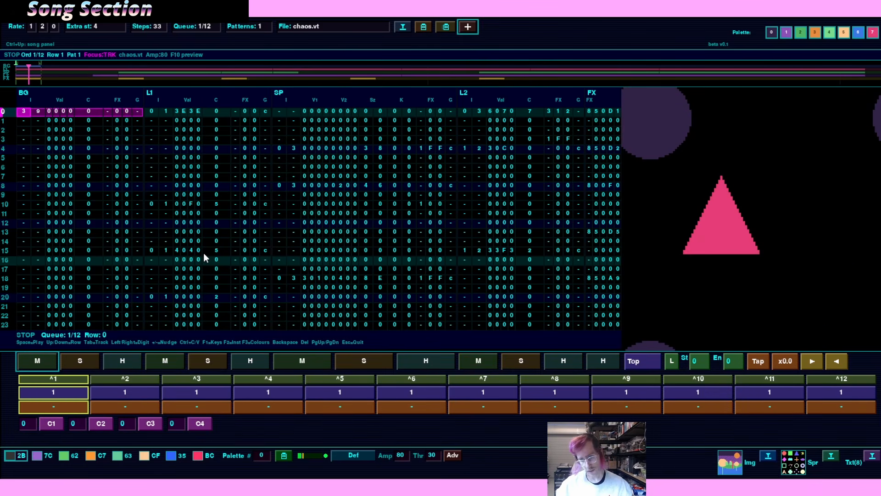
key("Right")
key("Tab")
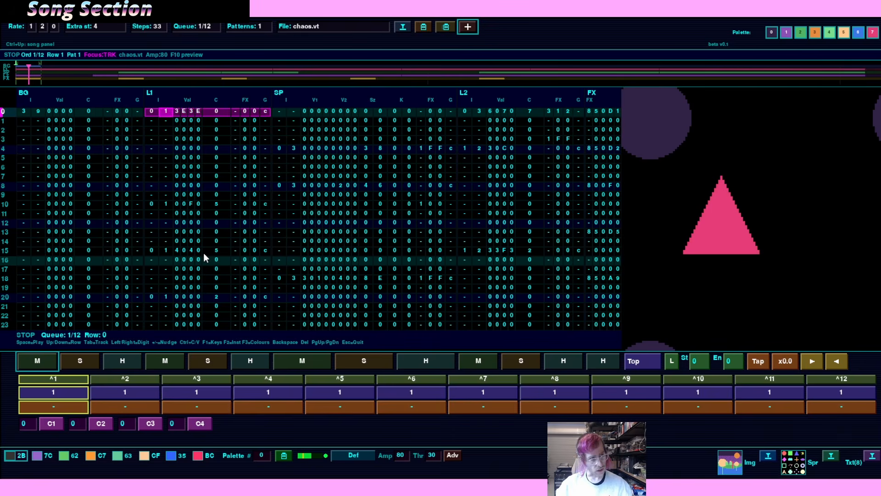
key("Tab")
key("Tab")
key("Tab")
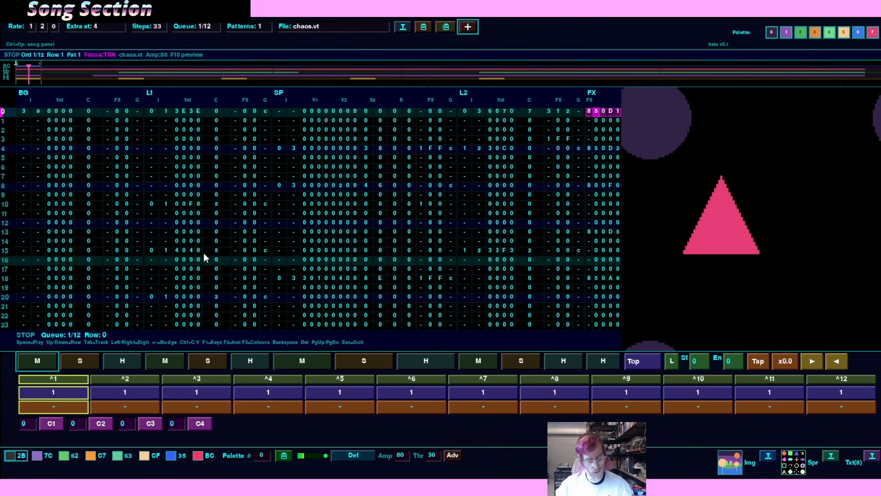
Return to the BG track in row 0, step across the tracks again and settle on L2
key("shift+Tab")
key("shift+Tab")
key("shift+Tab")
key("shift+Tab")
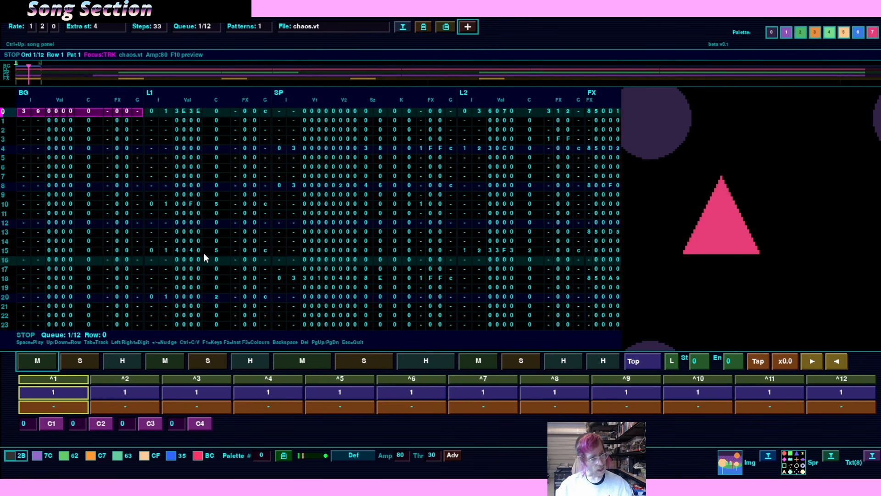
key("Tab")
key("Tab")
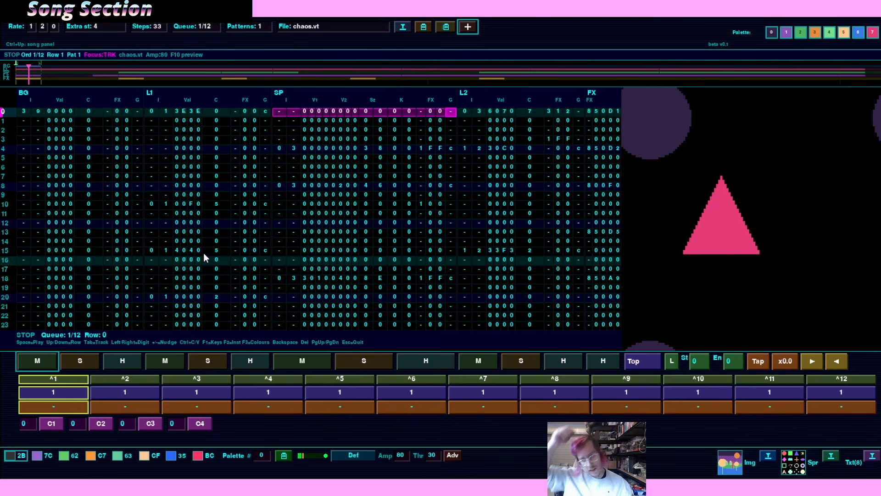
key("Tab")
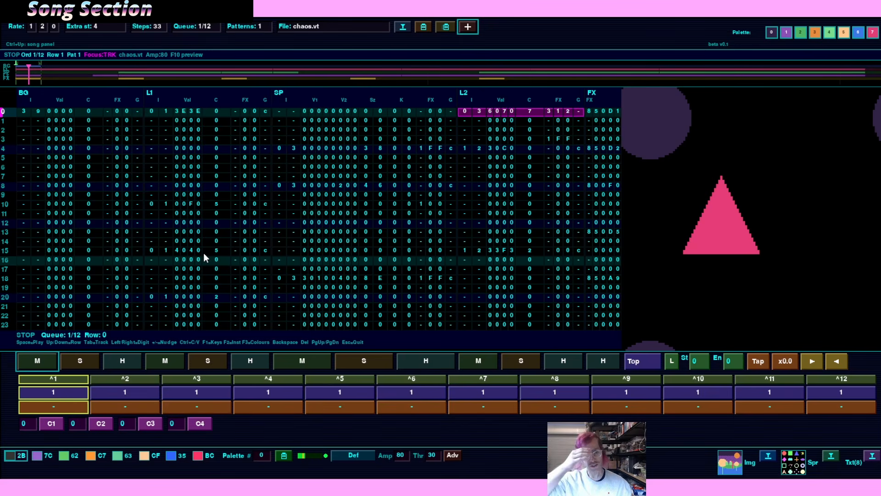
key("Tab")
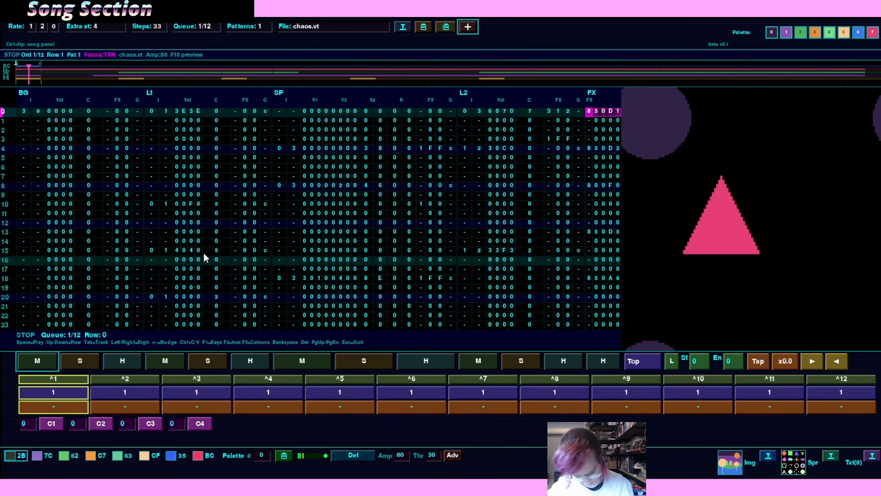
key("shift+Tab")
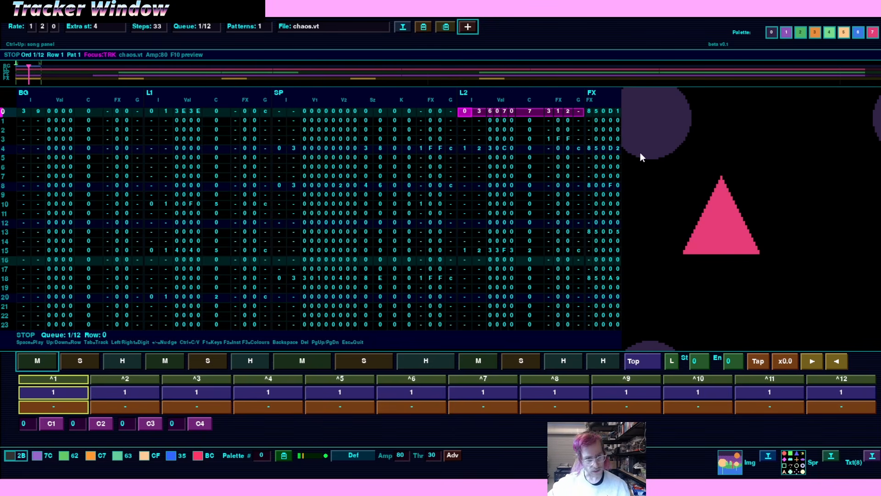
Step the L2 cursor down through every pattern row to row 32 and back around to row 0, examining the drawn preview
key("Down")
key("Down")
key("Down")
key("Down")
key("Down")
key("Down")
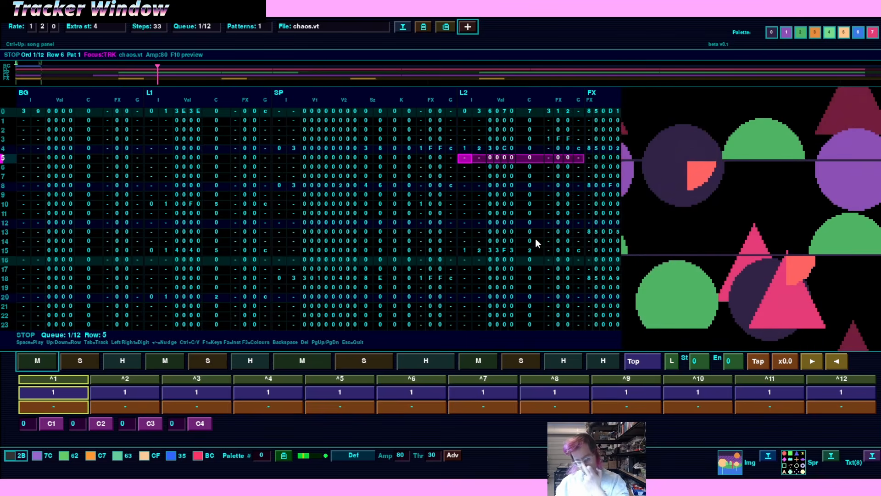
key("Down")
key("Down")
key("Down")
key("Down")
key("Down")
key("Down")
key("Down")
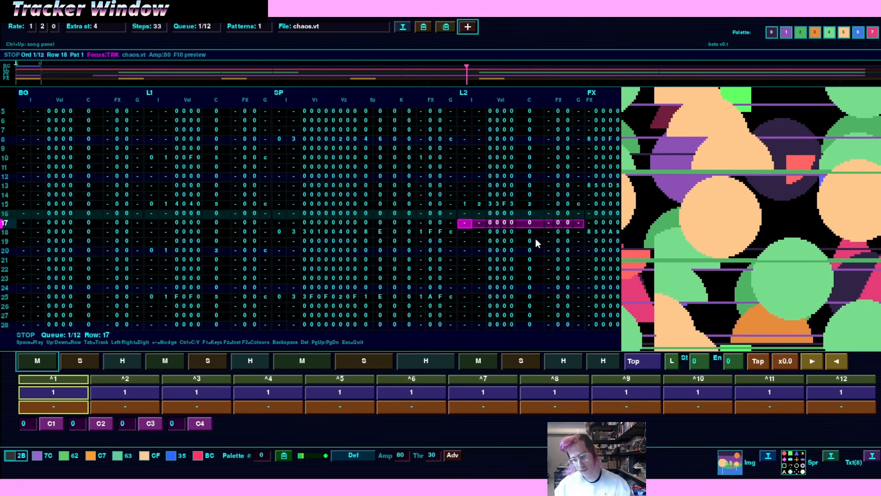
key("Down")
key("Down")
key("Down")
key("Down")
key("Down")
key("Down")
key("Down")
key("Down")
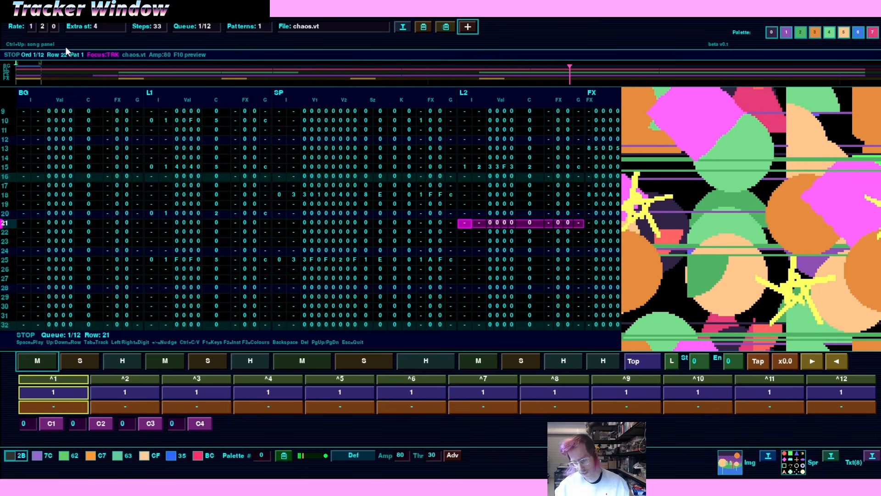
key("Down")
key("Down")
key("Down")
key("Down")
key("Down")
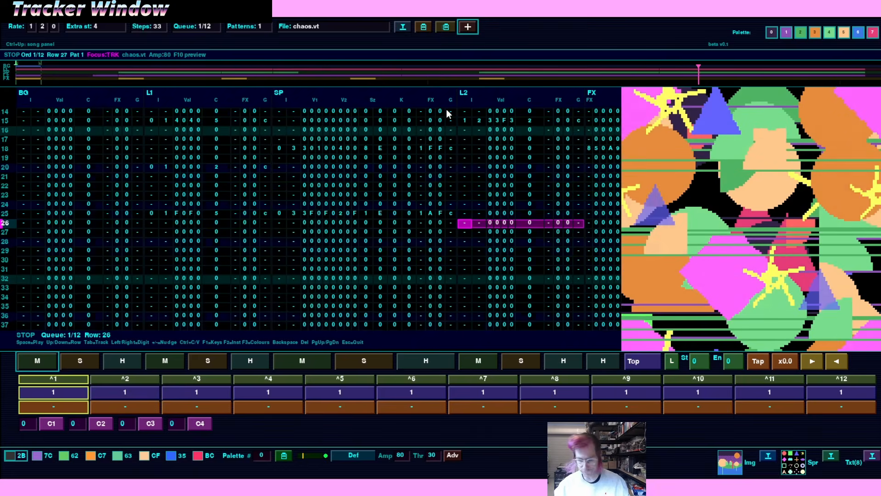
key("Down")
key("Down")
key("Down")
key("Down")
key("Down")
key("Down")
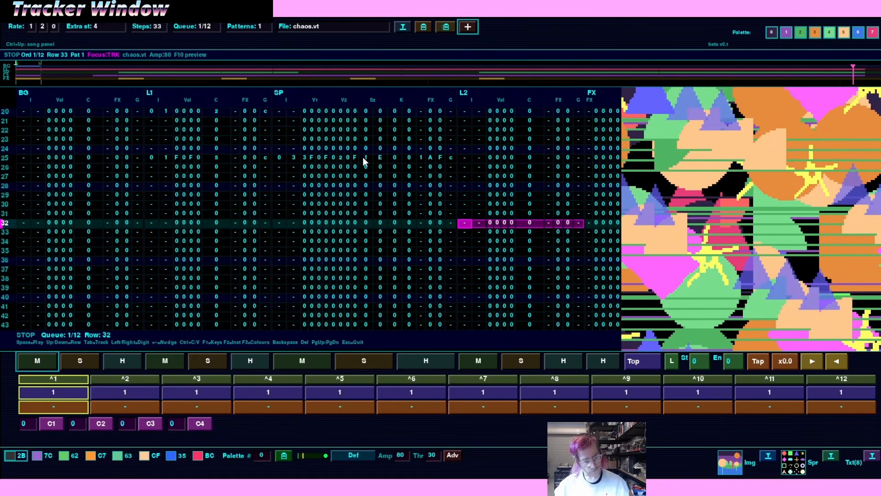
key("Down")
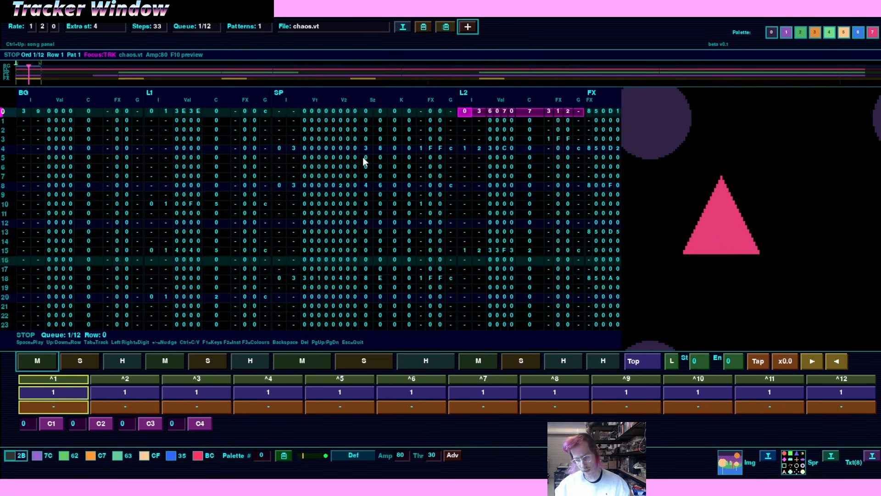
Start song playback and move the focus to the live section's track toggles
key("space")
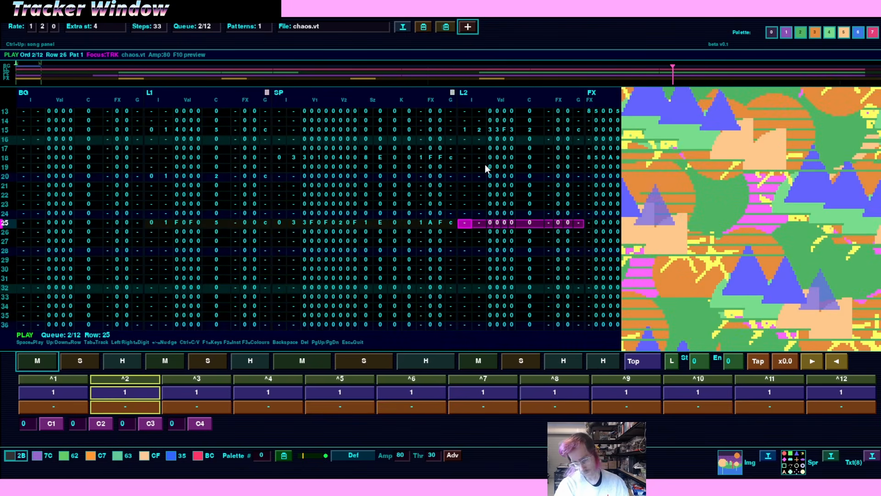
key("ctrl+Up")
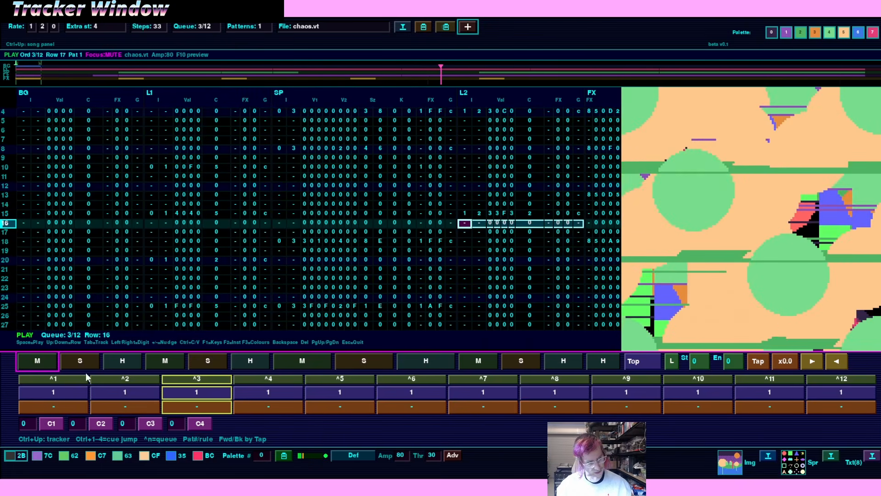
Try the BG track's M, S and H toggles one after another during playback, leaving all three off
left_click(41, 363)
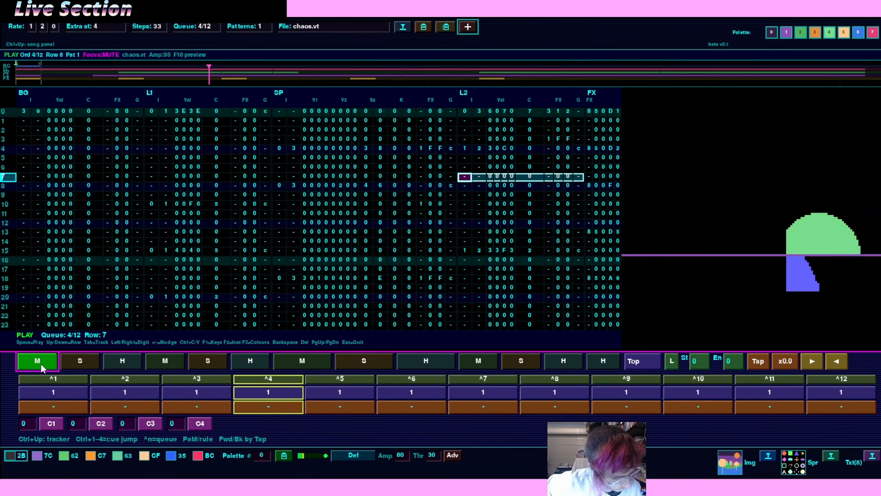
left_click(41, 364)
left_click(81, 364)
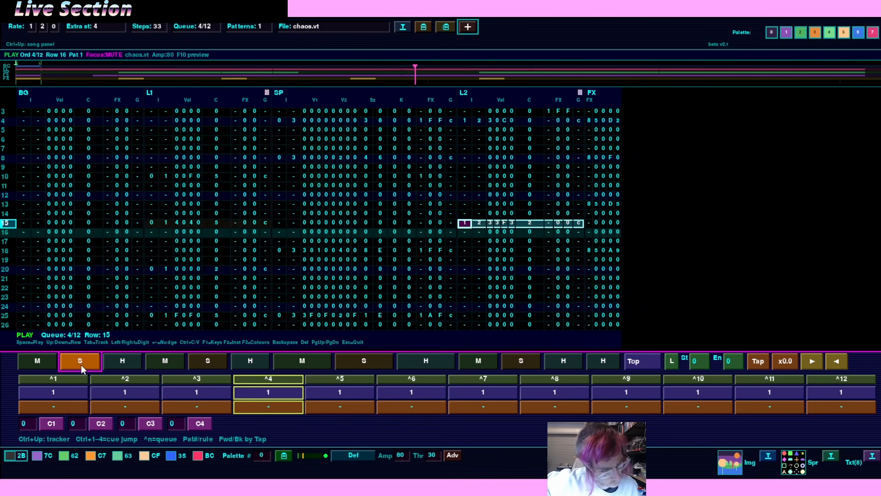
left_click(117, 364)
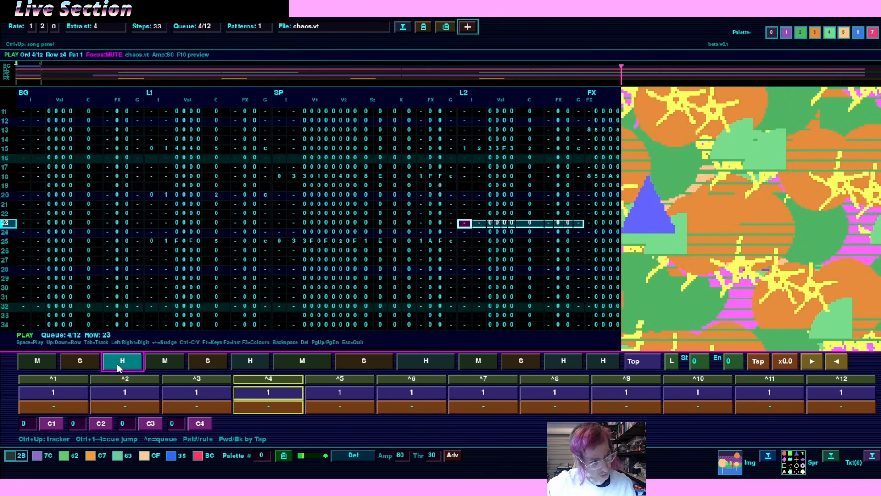
left_click(117, 364)
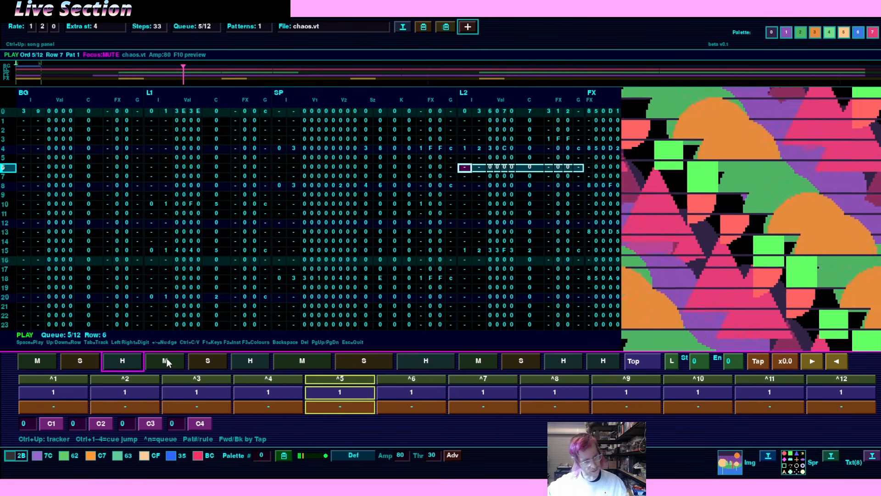
Try the L1 track's M, S and H toggles one after another during playback, leaving all three off
left_click(167, 362)
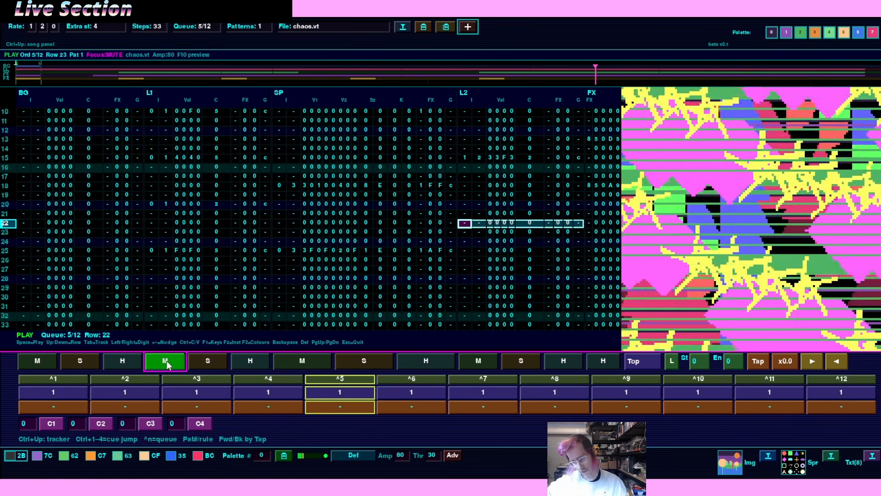
left_click(217, 363)
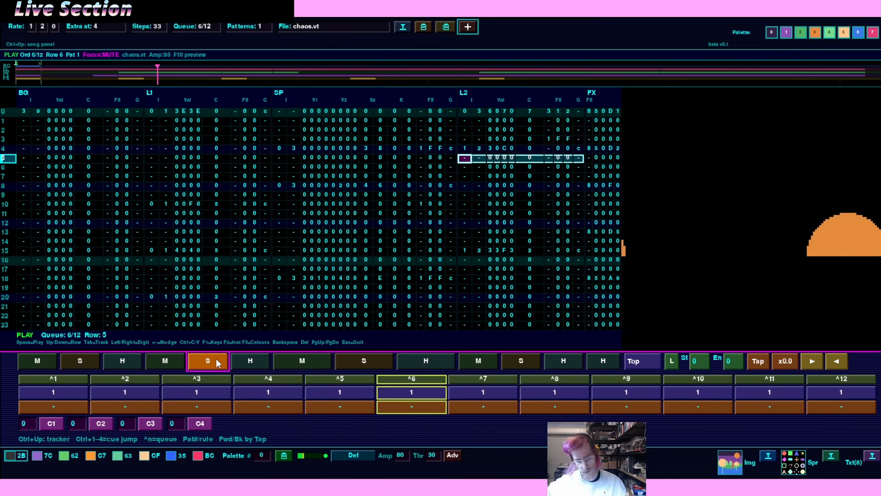
left_click(251, 362)
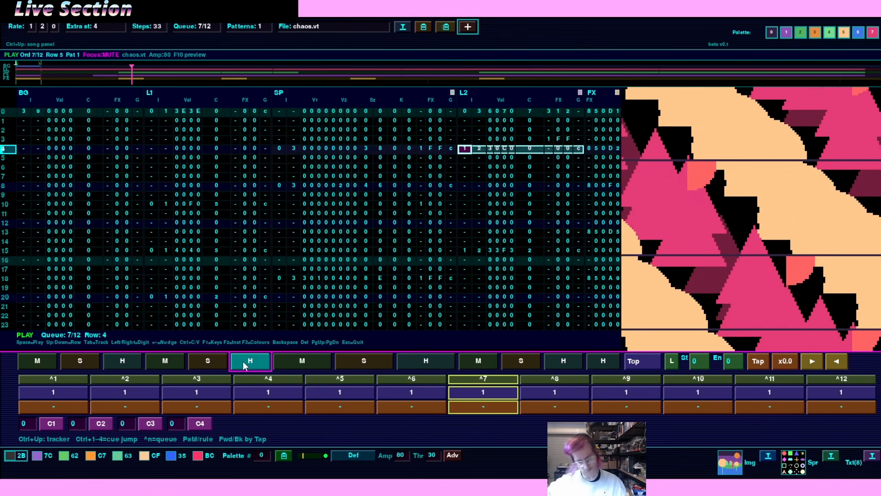
left_click(250, 360)
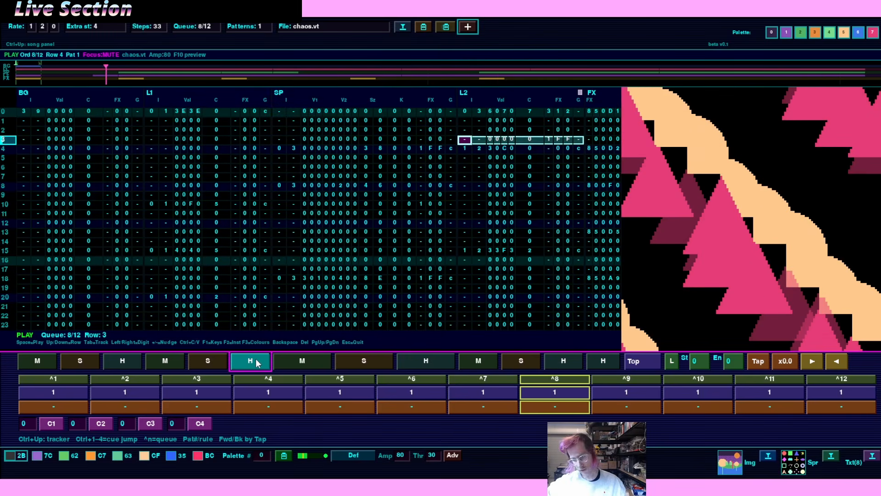
left_click(255, 359)
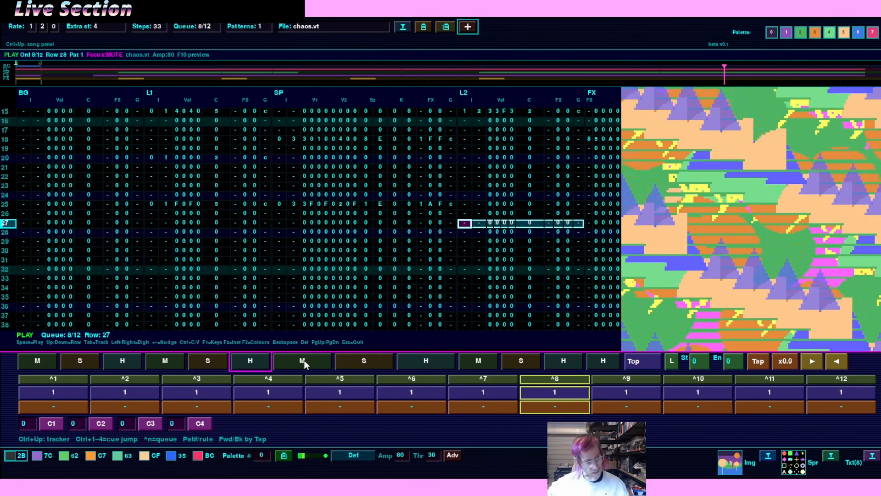
Try the SP track's M, S and H toggles and the FX track's H toggle during playback, leaving all four off
left_click(302, 359)
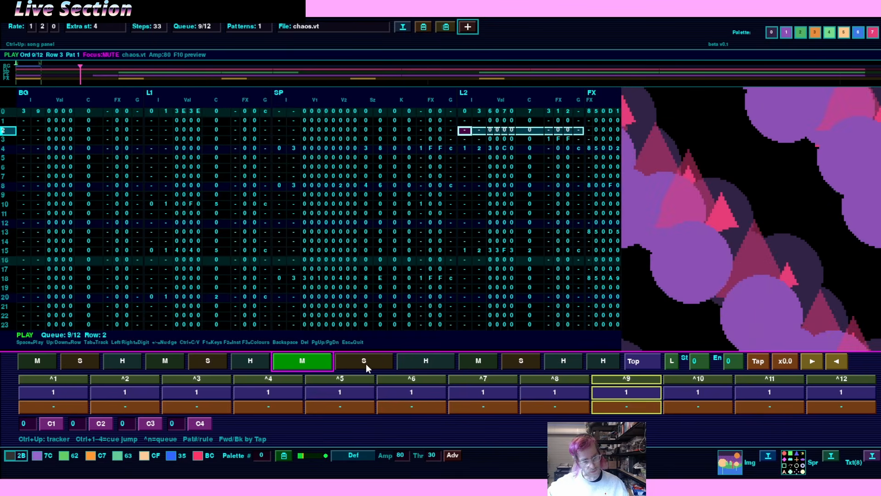
left_click(362, 362)
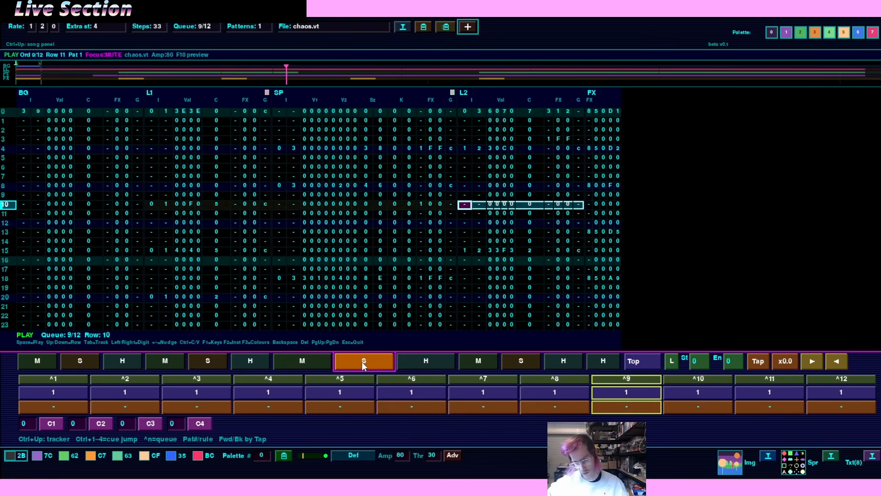
left_click(424, 362)
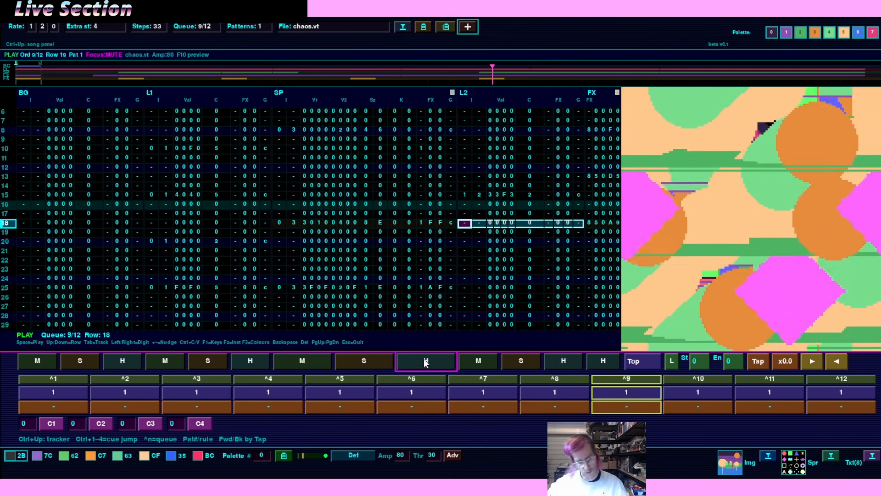
left_click(601, 361)
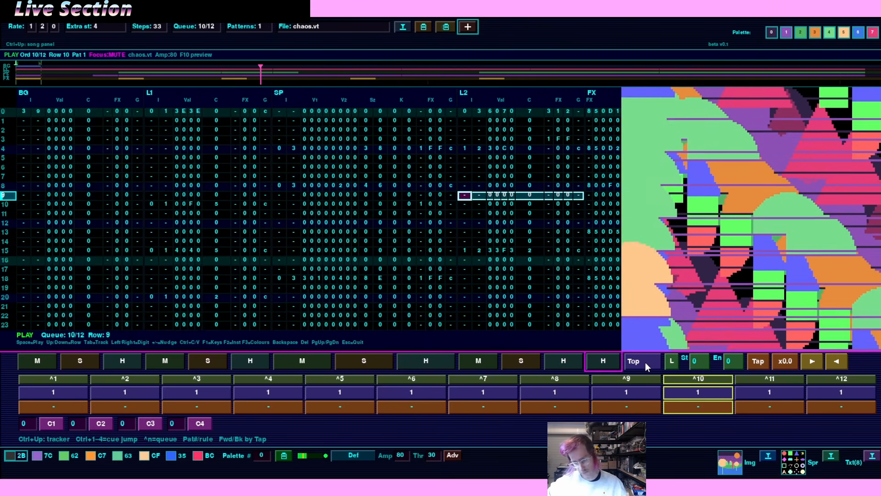
Send the playing song back to the top of the queue with the live section's Top control
left_click(650, 362)
left_click(651, 362)
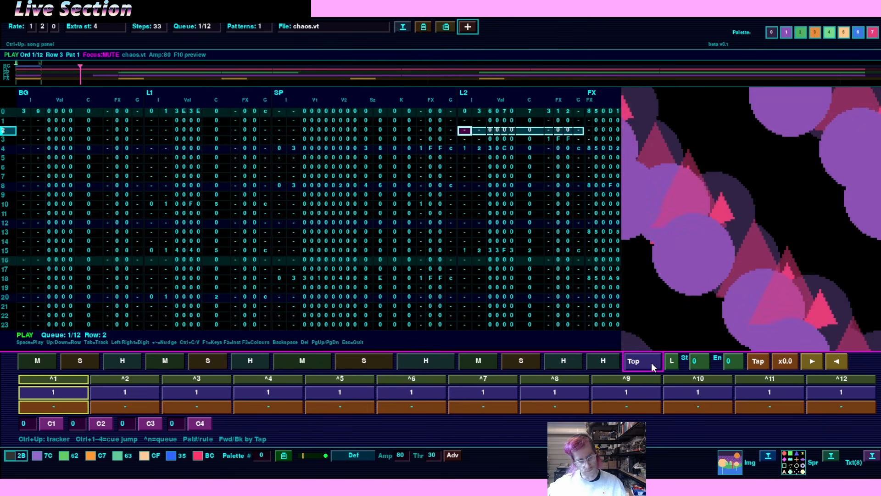
left_click(651, 363)
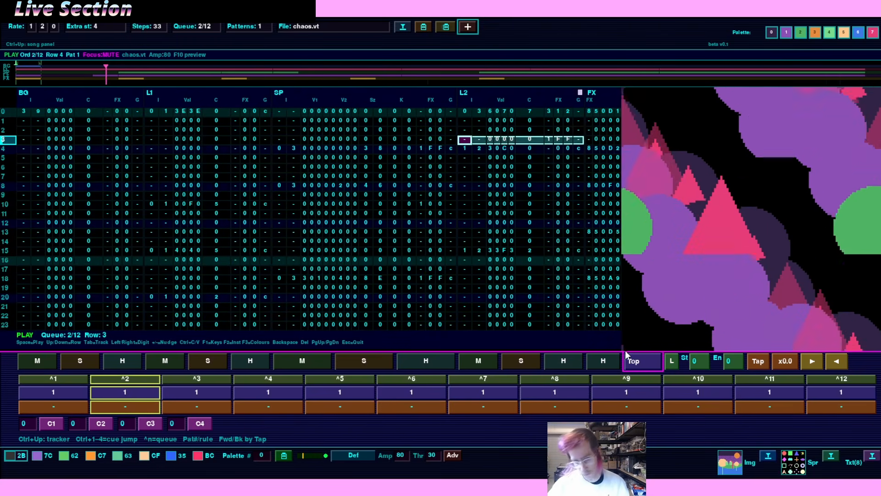
Step the focus across the live section's toggles and back to Top, and restart playback from queue entry 1
key("Left")
key("Left")
key("Left")
key("Left")
key("Left")
key("Left")
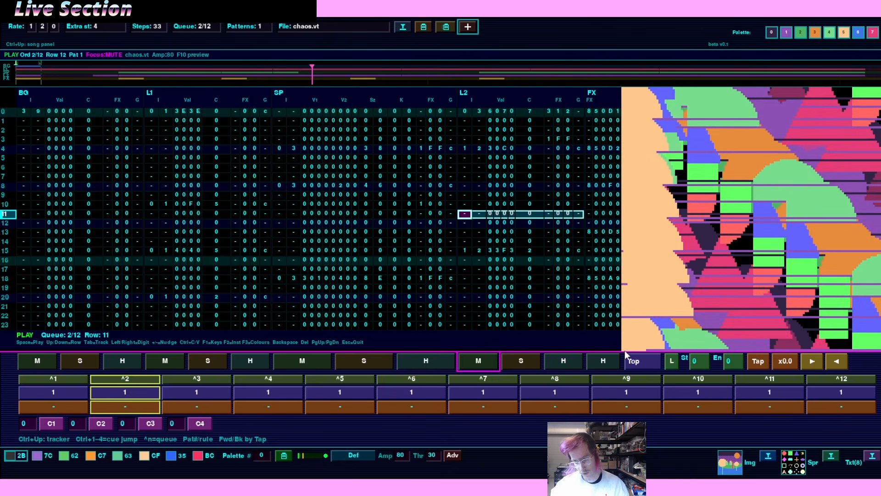
key("ctrl+Down")
key("ctrl+Up")
key("Right")
key("Right")
key("Right")
key("Right")
key("Right")
key("Right")
key("Right")
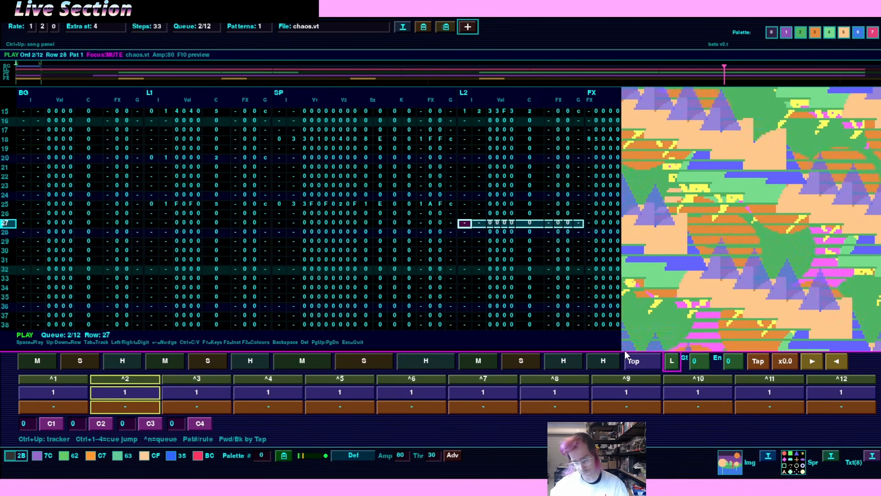
key("Left")
key("Return")
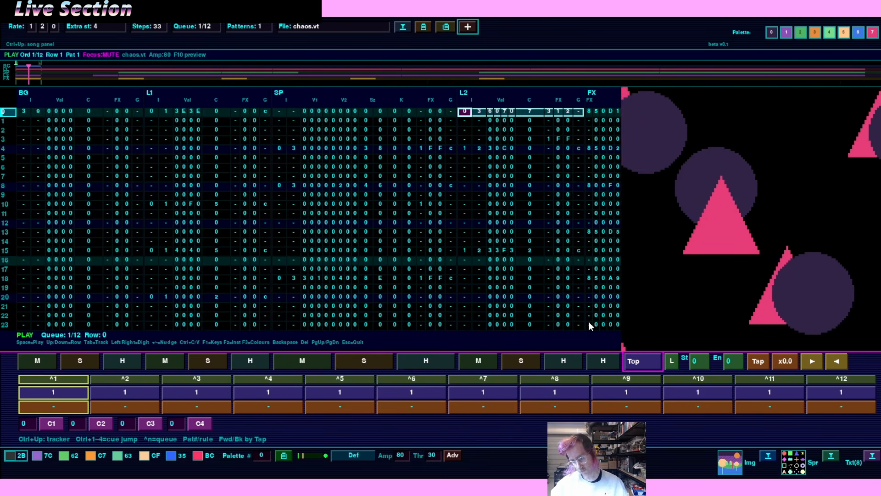
Set the playback loop range's start to 4 and its end to 8
key("Right")
key("Right")
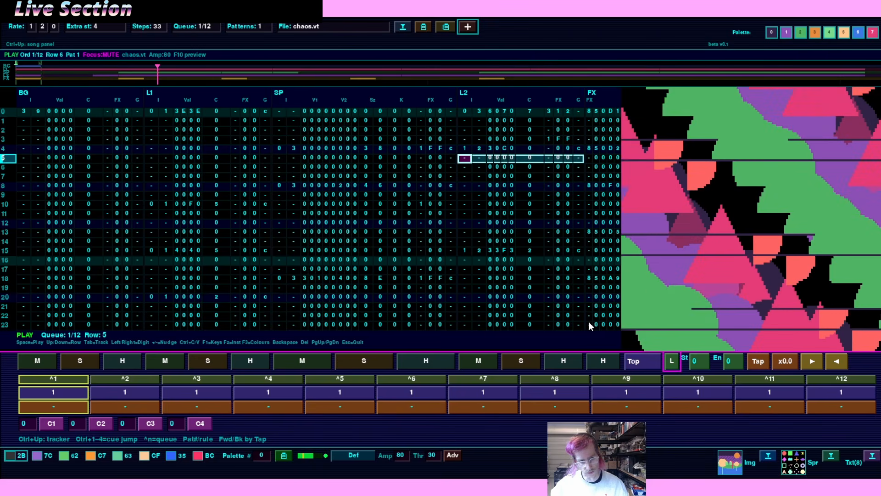
type("4")
key("Right")
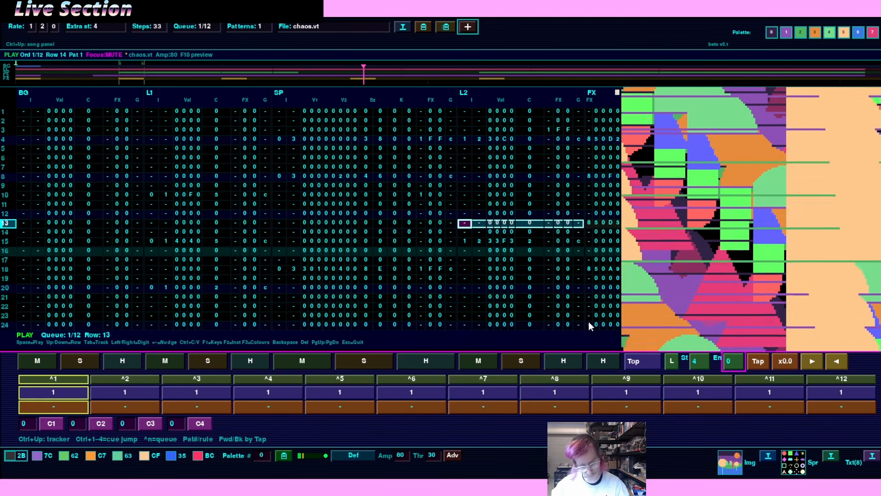
type("8")
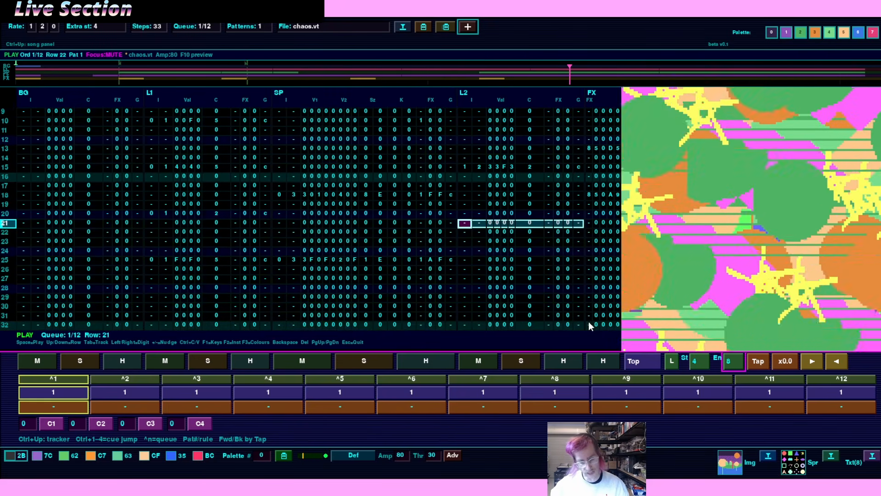
left_click(733, 360)
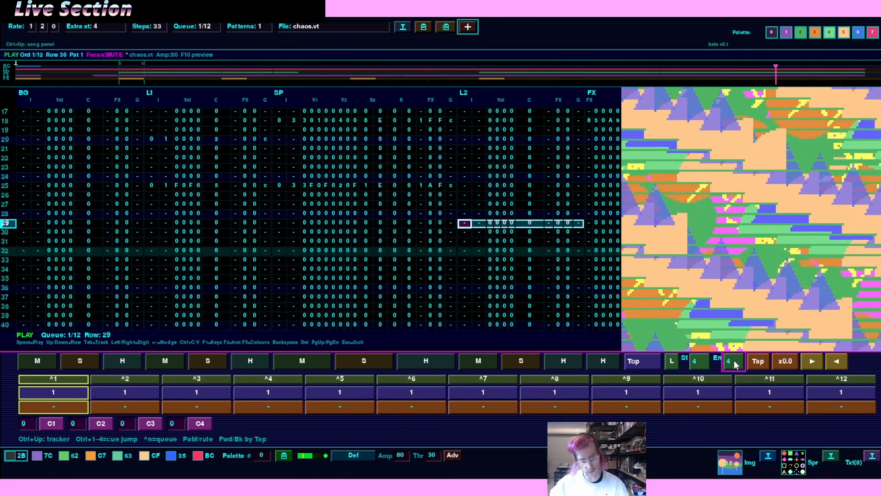
type("6")
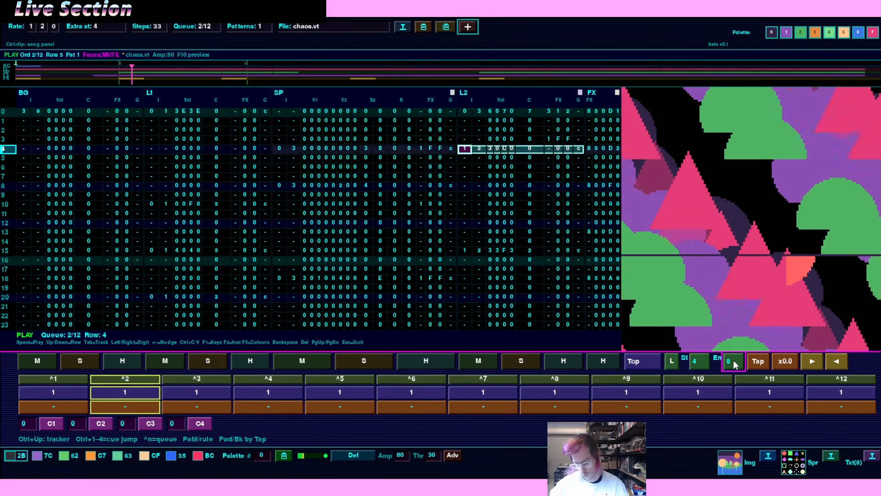
type("8")
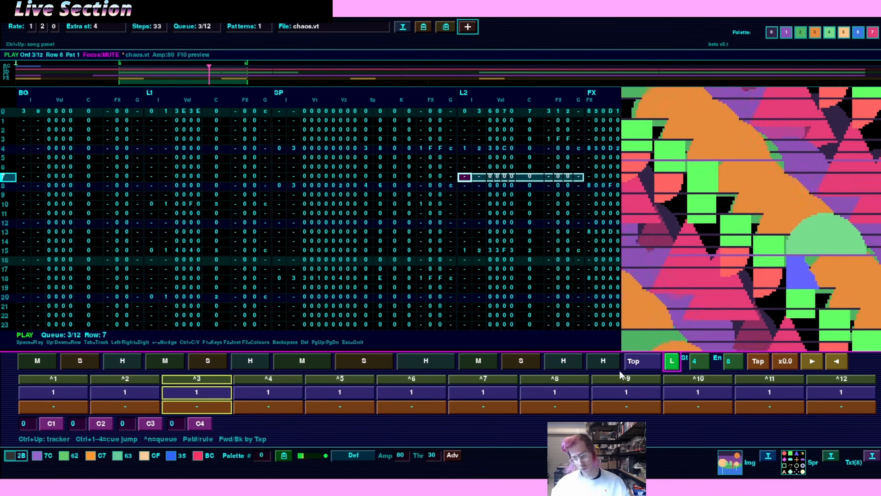
Turn the L loop toggle off and step the focus past the loop fields and Tap to the forward and backward controls
key("Return")
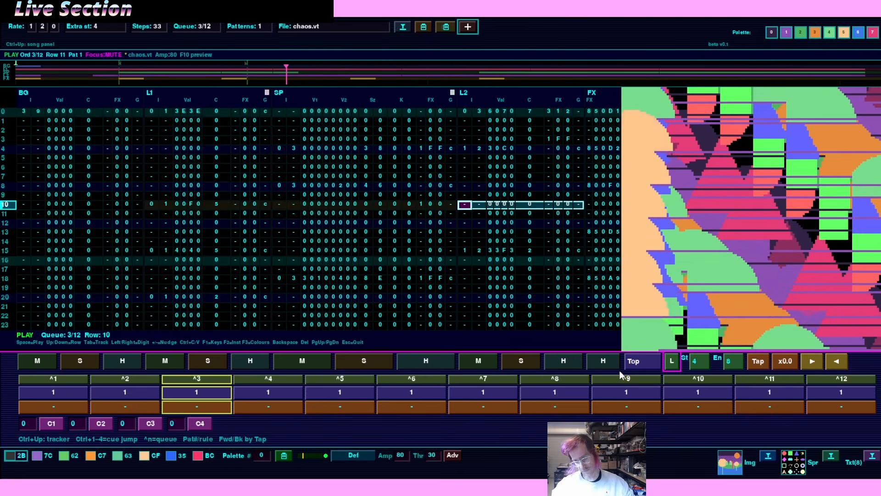
key("Right")
key("Right")
key("Right")
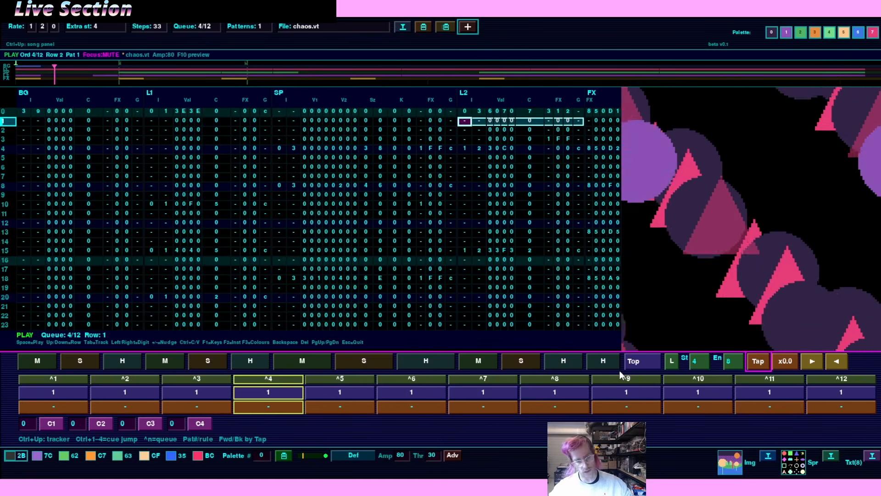
key("Right")
key("Right")
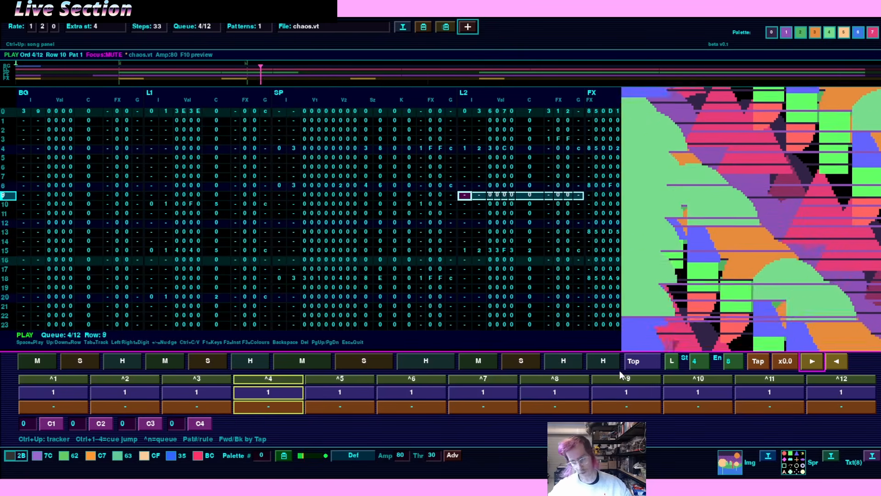
key("Right")
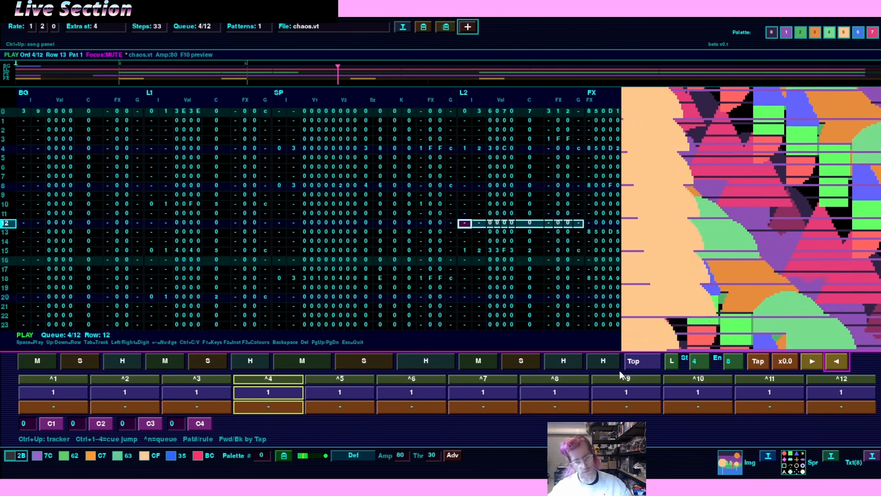
key("Left")
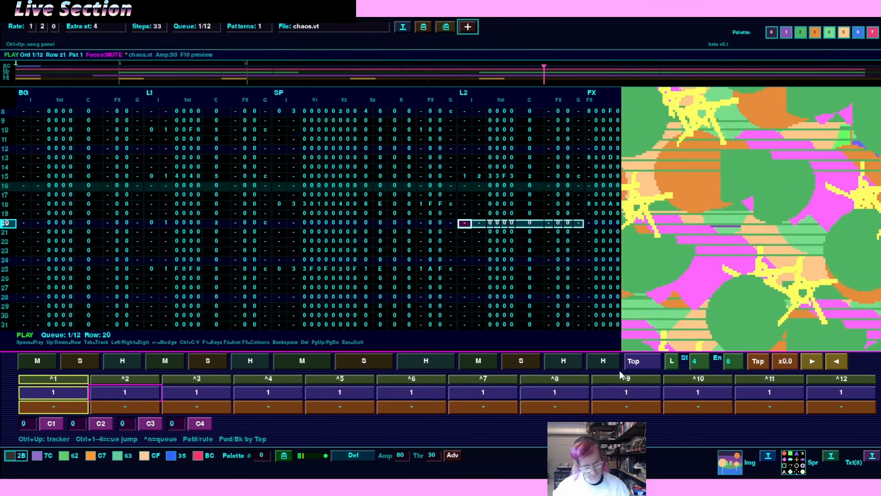
Stop playback and raise the song's pattern count to 2
key("ctrl+Up")
key("space")
key("ctrl+Up")
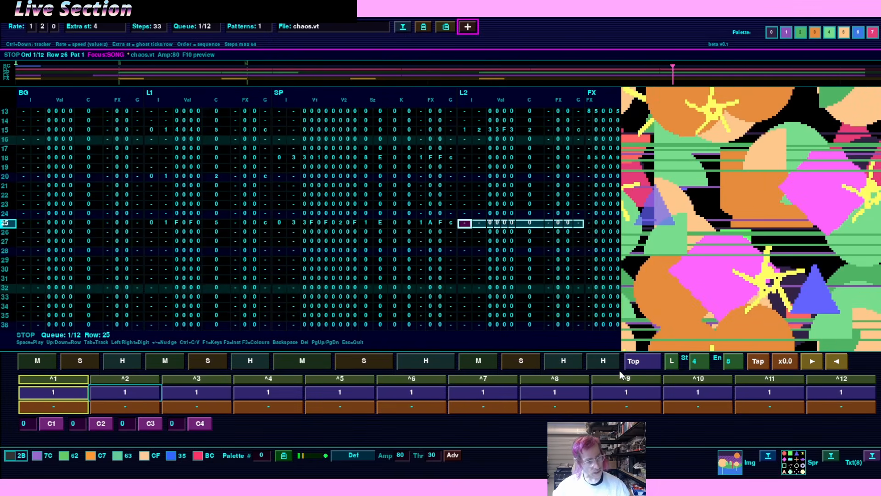
key("Left")
key("Left")
key("Left")
key("Left")
key("Left")
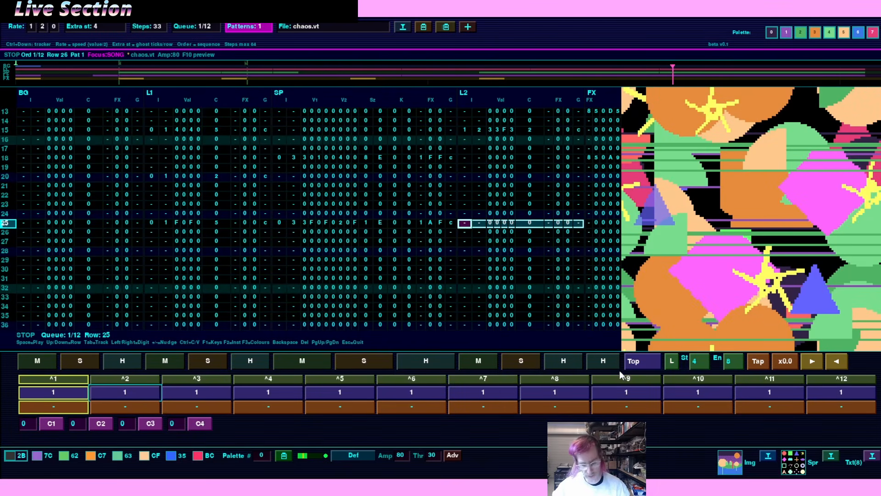
key("plus")
Assign pattern 2 to the live section's queue slot 2 and jump to that slot
key("ctrl+Down")
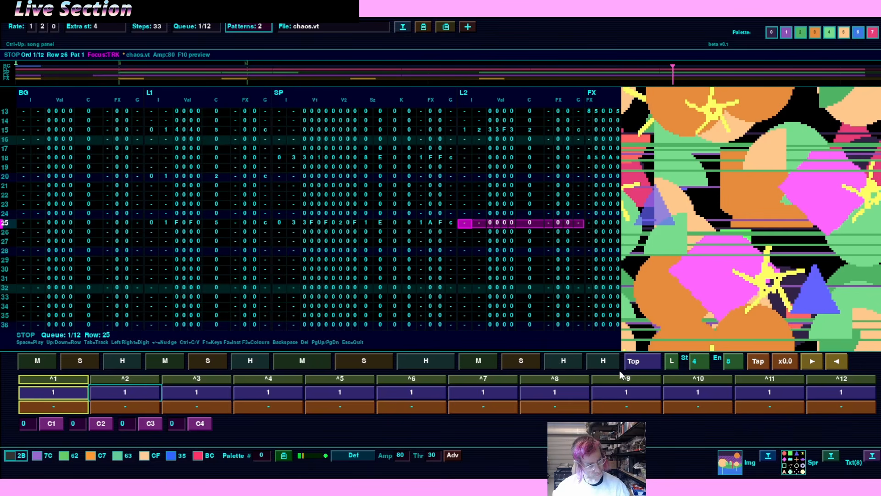
key("Down")
key("ctrl+Down")
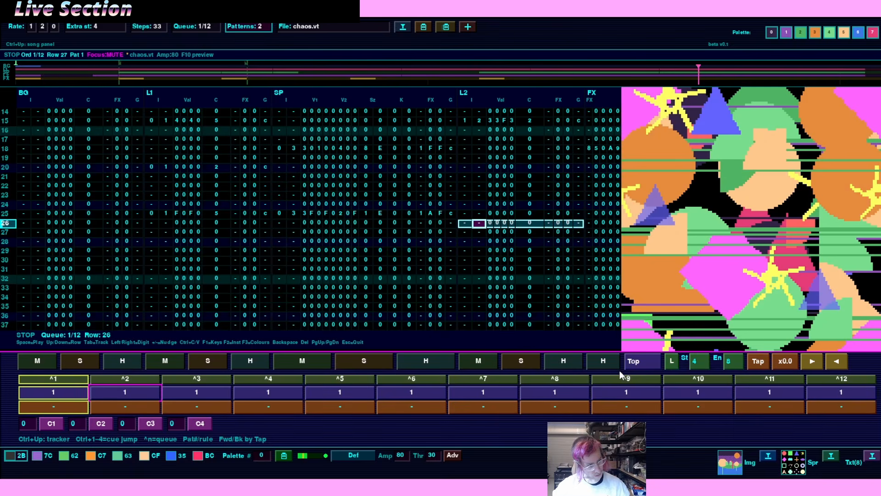
key("plus")
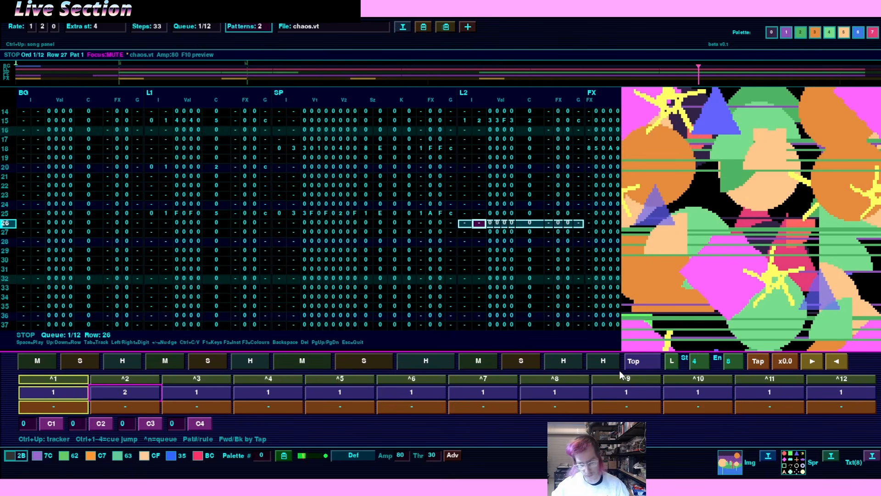
key("Up")
key("Return")
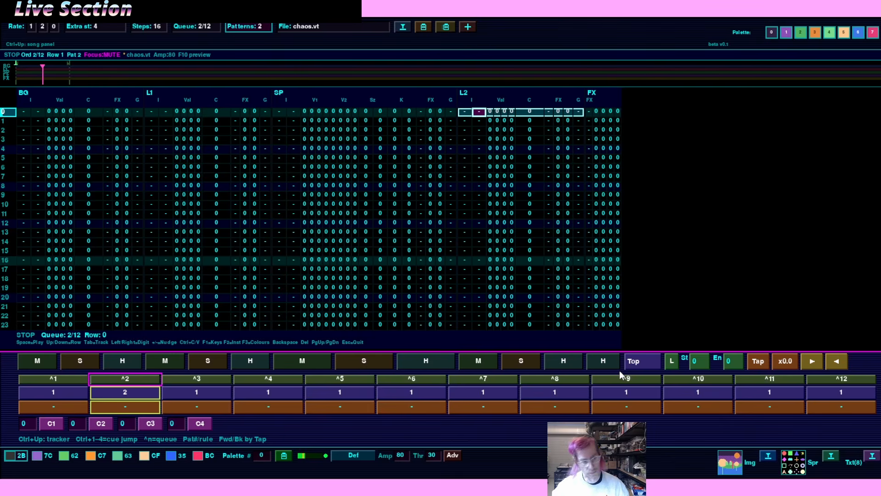
Set the step count of pattern 2 to 4 in the song section
key("ctrl+Up")
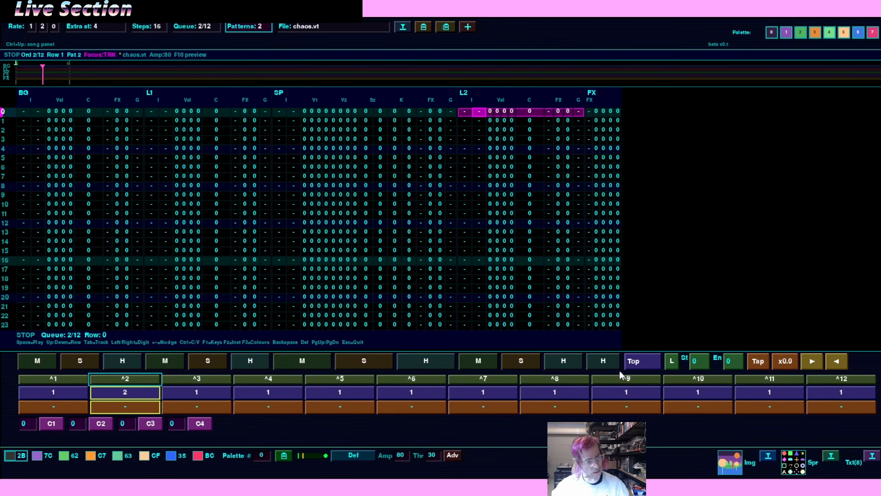
key("Right")
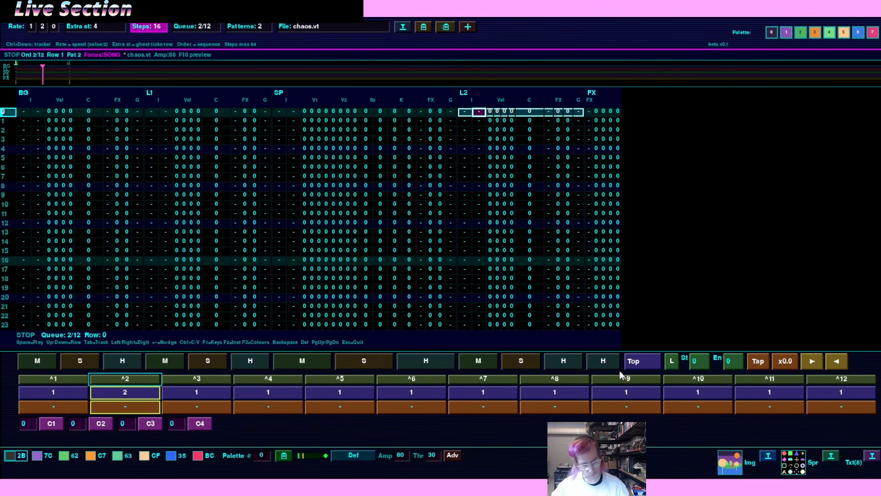
key("minus")
key("minus")
key("minus")
key("minus")
key("minus")
key("minus")
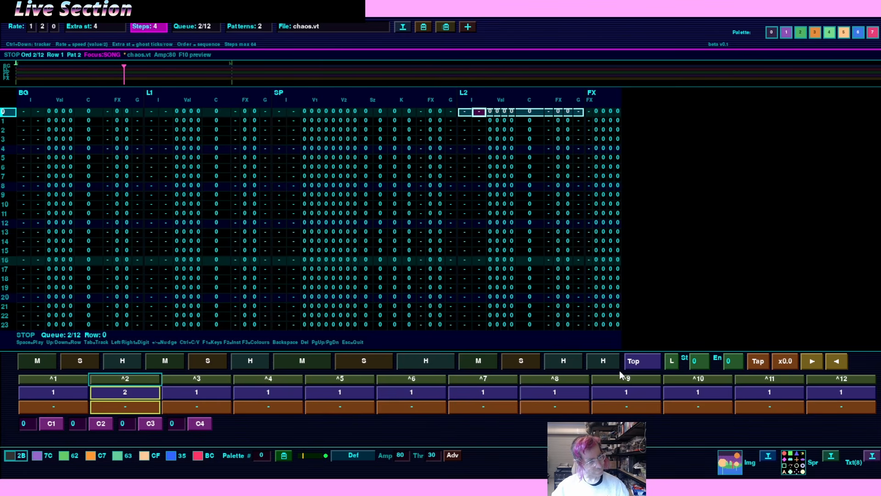
On row 0 of pattern 2's L1 track, enter 18 in the first two columns and set the colour to 3
key("ctrl+Down")
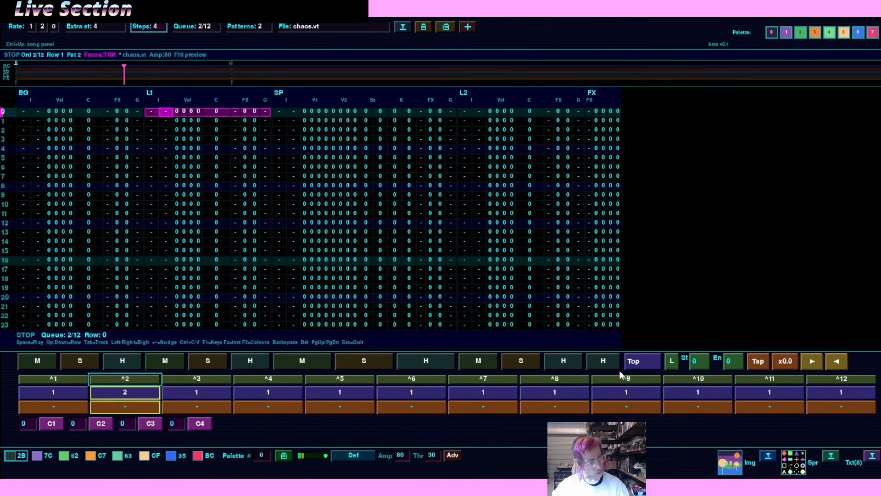
type("2")
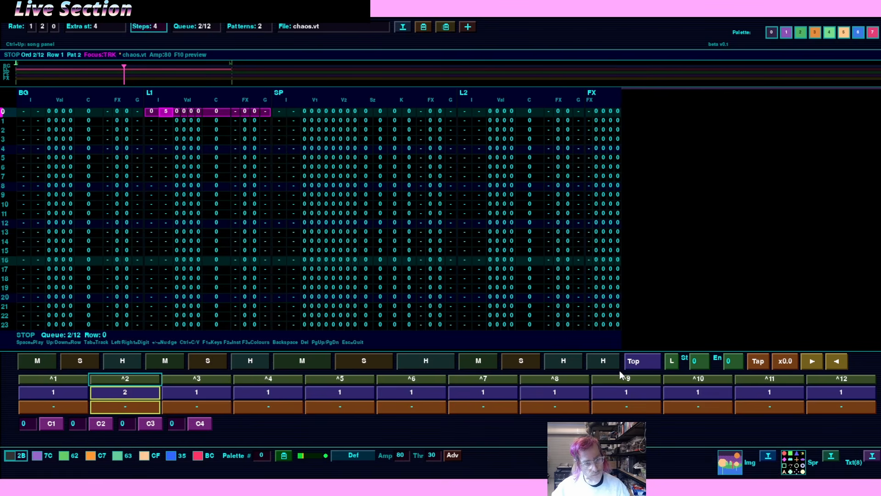
type("8")
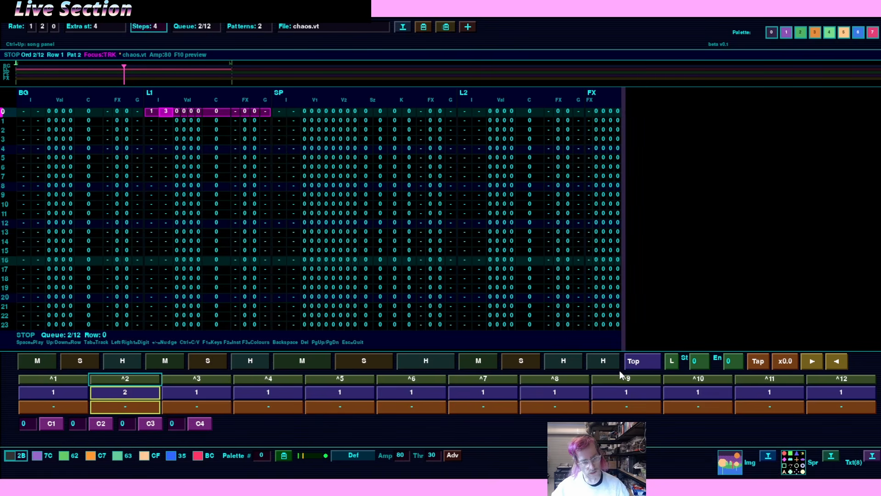
type("8")
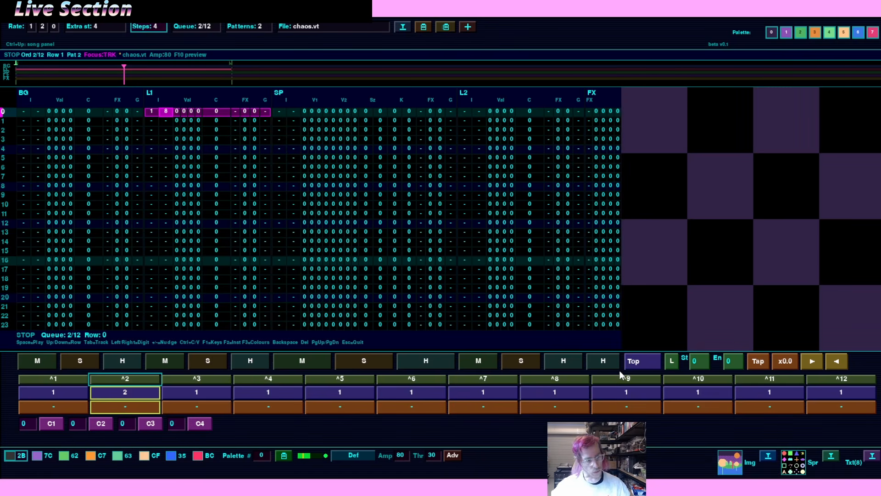
type("12")
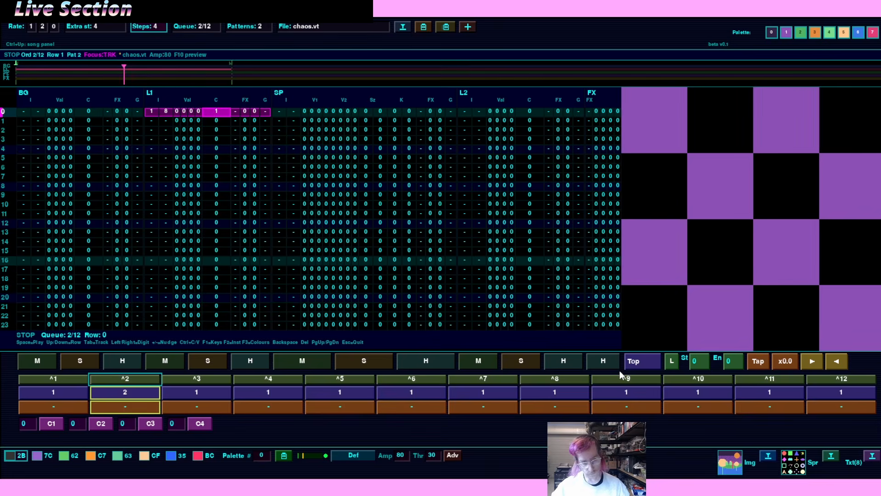
key("Left")
key("Left")
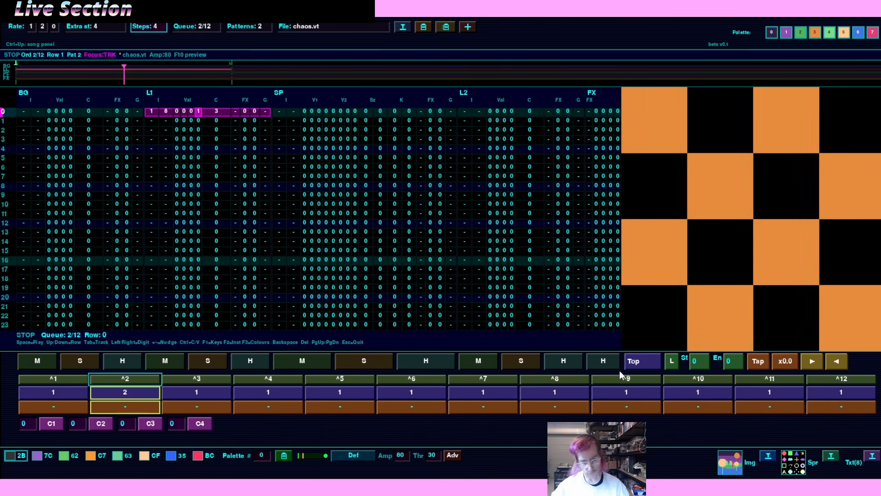
Give L1 row 0 last value digit 0 and G value c, and fill row 3 with 18, 000B, colour 3 and c
type("4c")
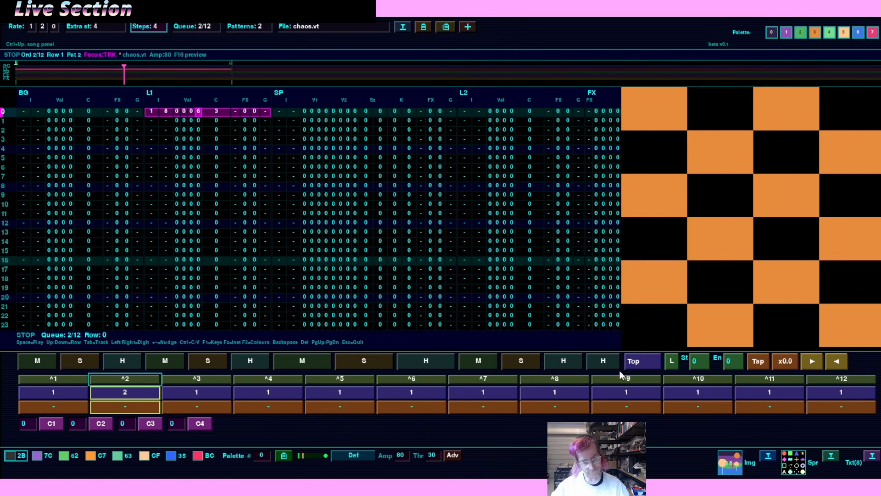
type("d")
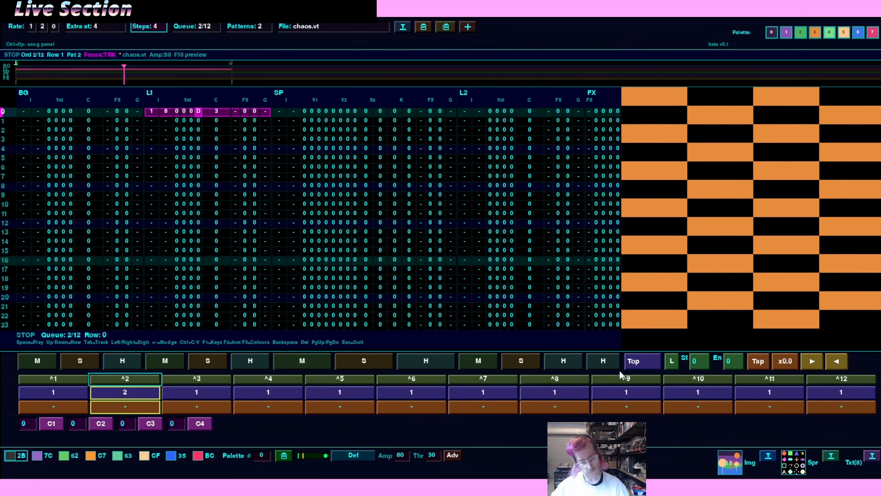
type("0")
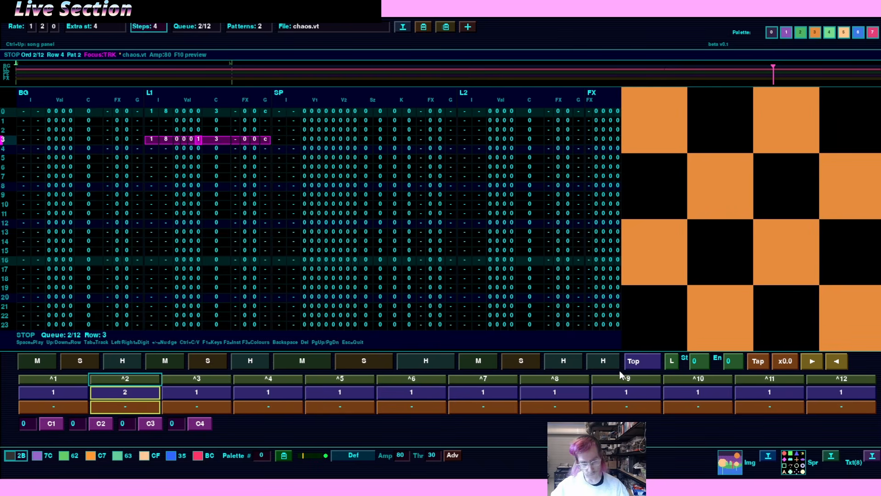
type("A")
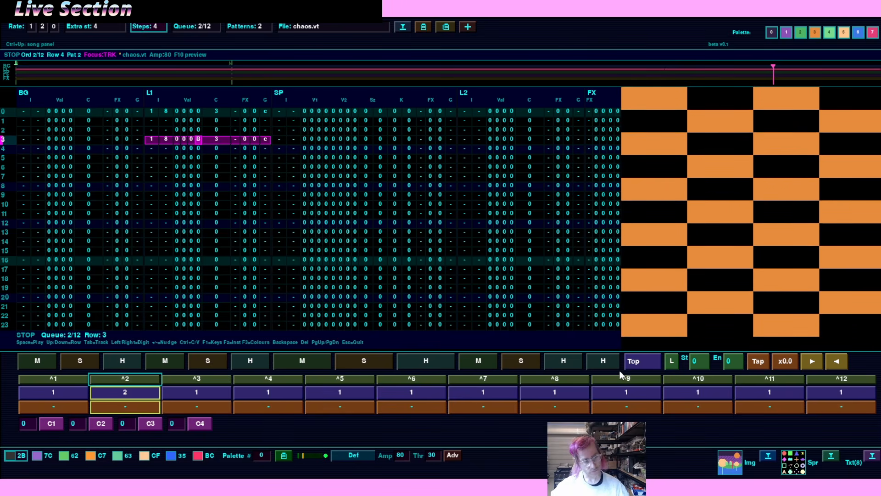
Play queue slot 2 from row 0 to preview pattern 2, and stop playback once slot 3 is reached
key("ctrl+Up")
key("ctrl+Down")
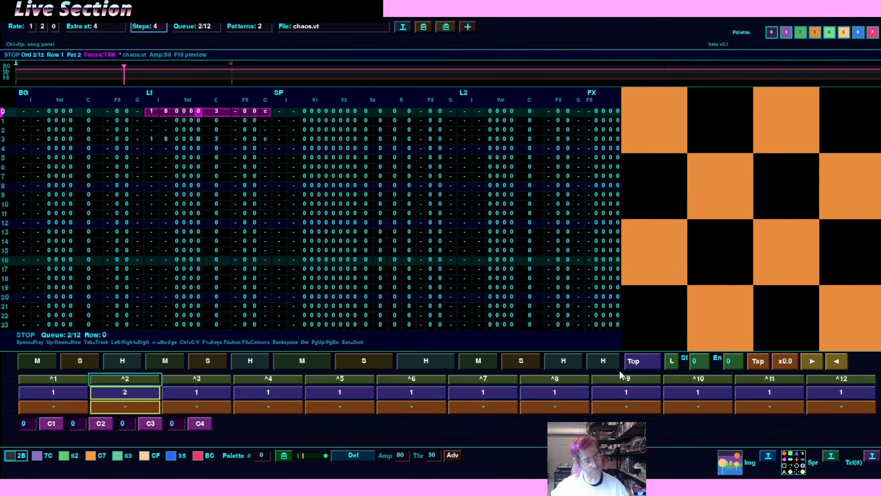
key("space")
key("space")
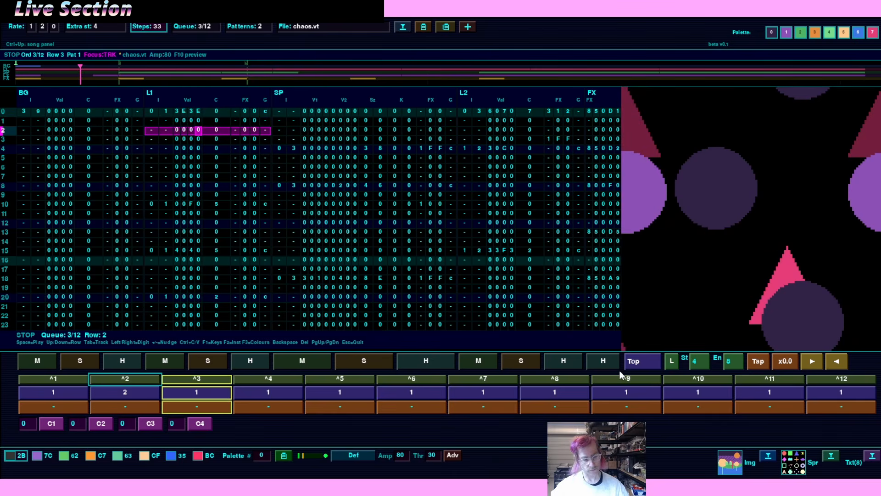
Set the live queue rules to 2 for slot 1 and <1 for slot 2, and play from queue slot 1
key("ctrl+Down")
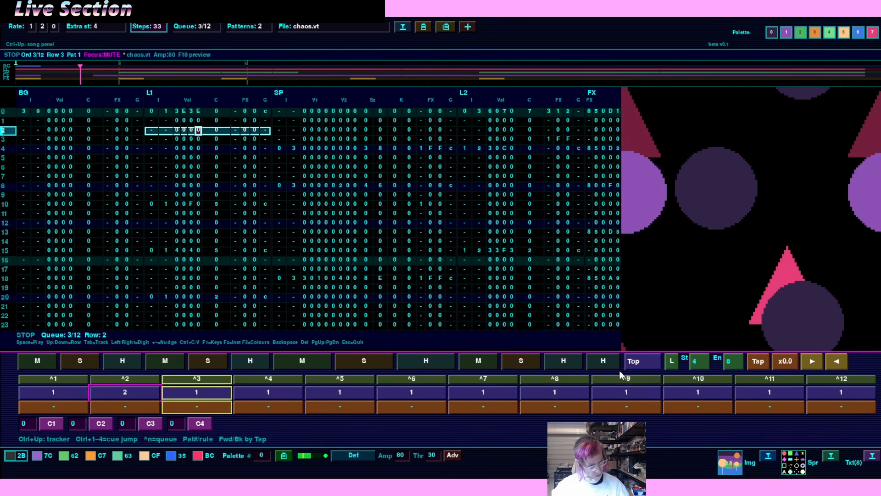
key("ctrl+1")
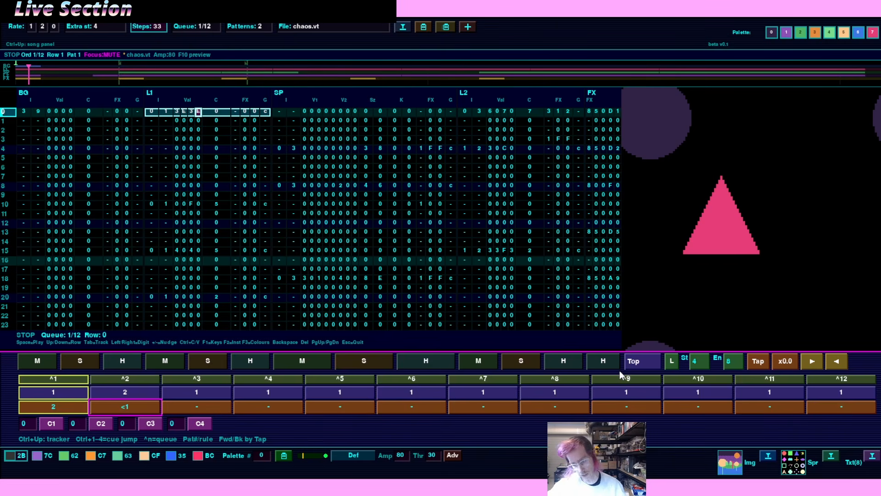
key("ctrl+Up")
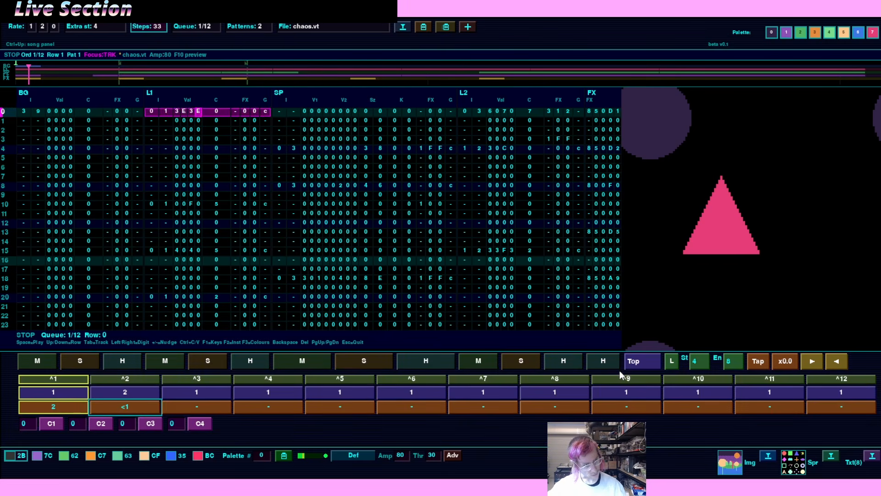
key("space")
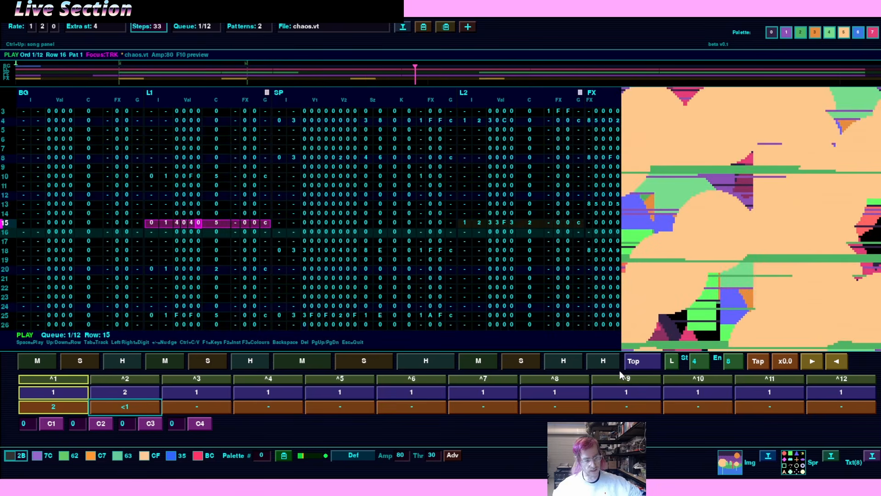
Return to the live section during playback and jump back to queue slot 1
key("ctrl+Down")
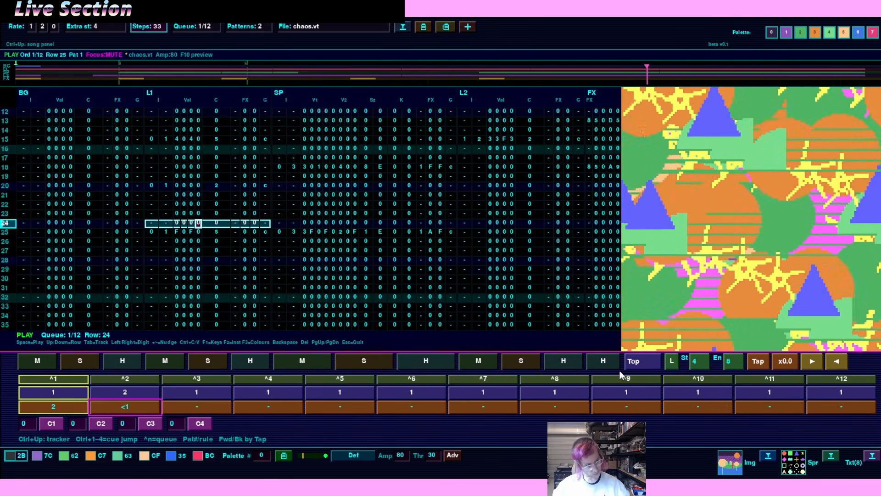
key("Right")
key("Right")
key("Return")
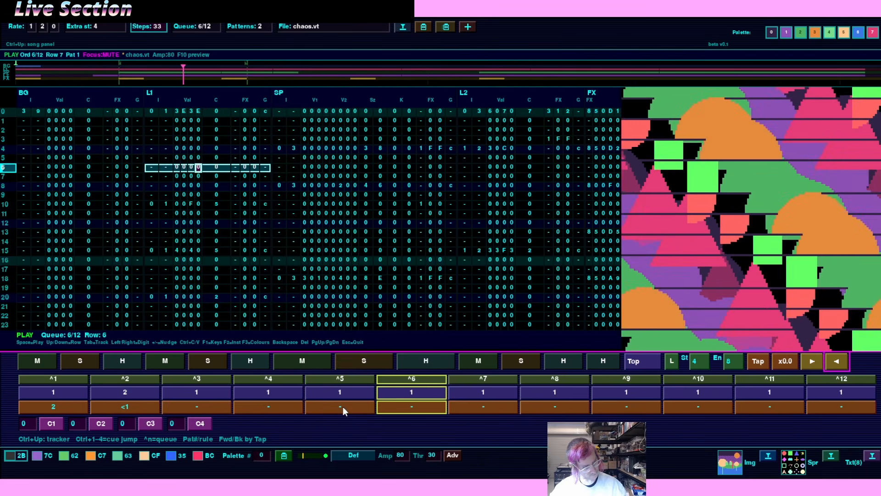
key("Tab")
key("Tab")
key("Return")
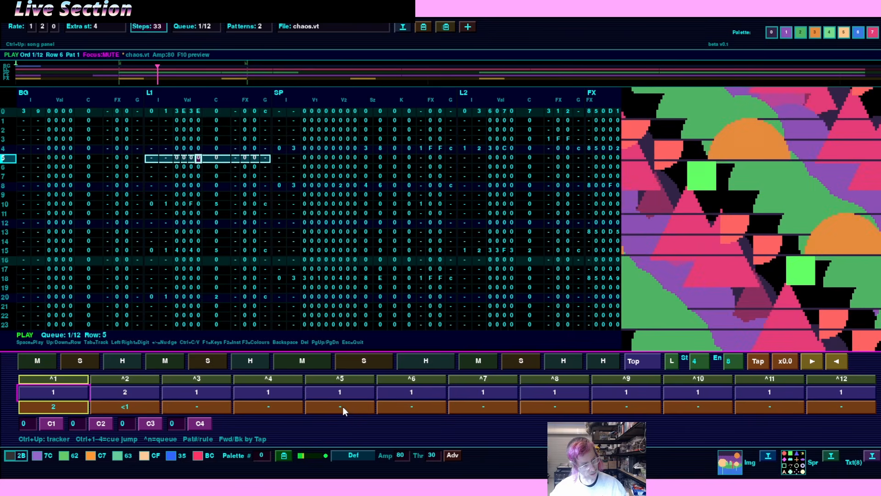
Set the live section's cue points to 3 for C1, 5 for C2, 12 for C3 and 12 for C4
key("Tab")
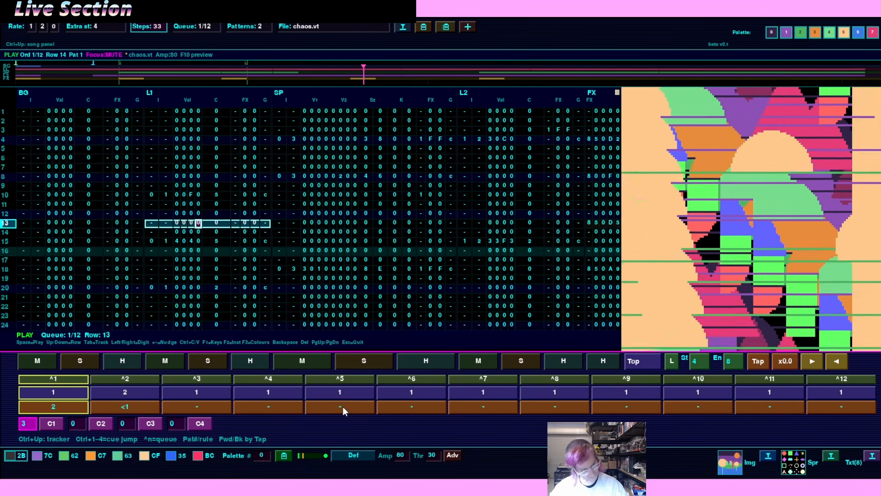
type("3")
key("Right")
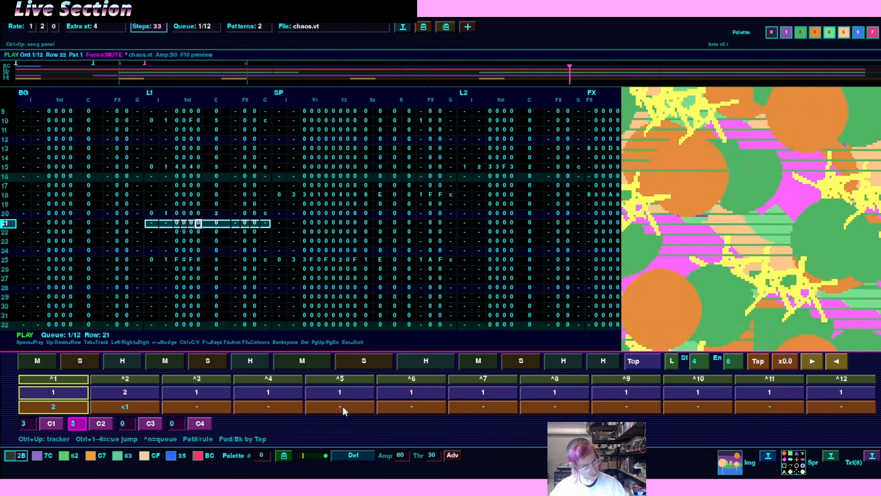
type("5")
key("Right")
type("1")
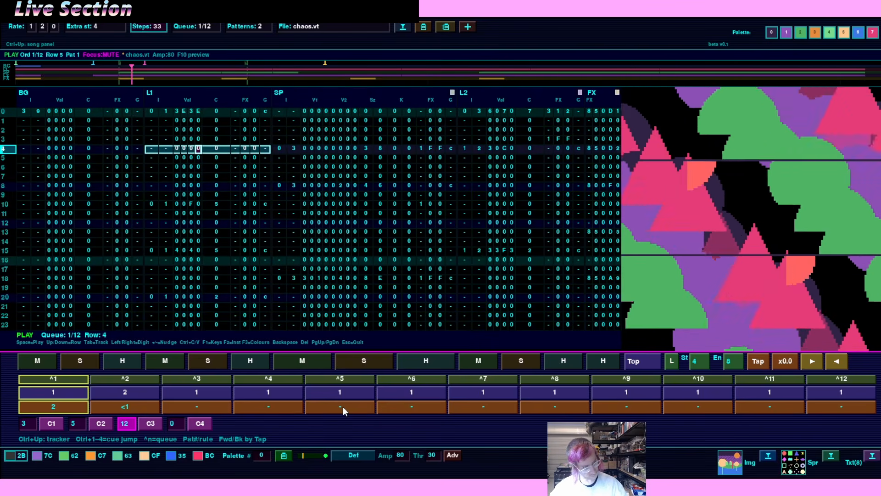
key("Right")
type("12")
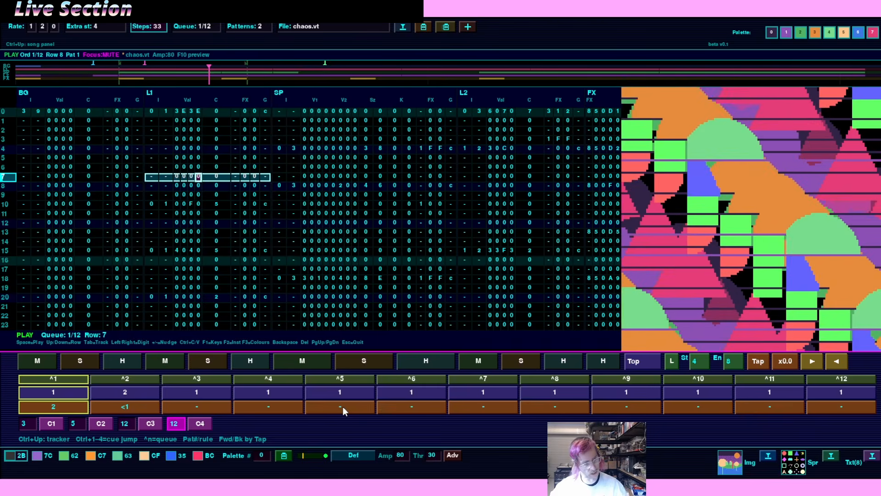
Stop playback, reassign queue slot 2 to pattern 1 and clear that slot's rule
key("ctrl+Up")
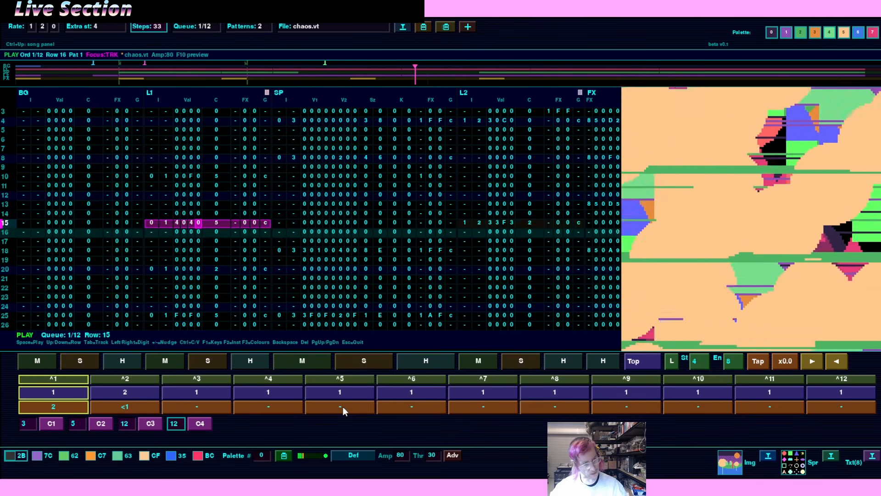
key("space")
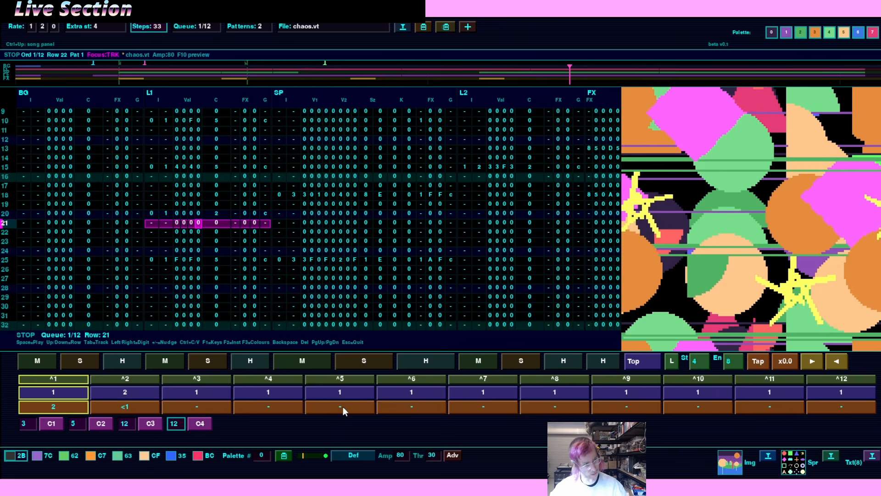
key("ctrl+Up")
key("Left")
key("Left")
key("Up")
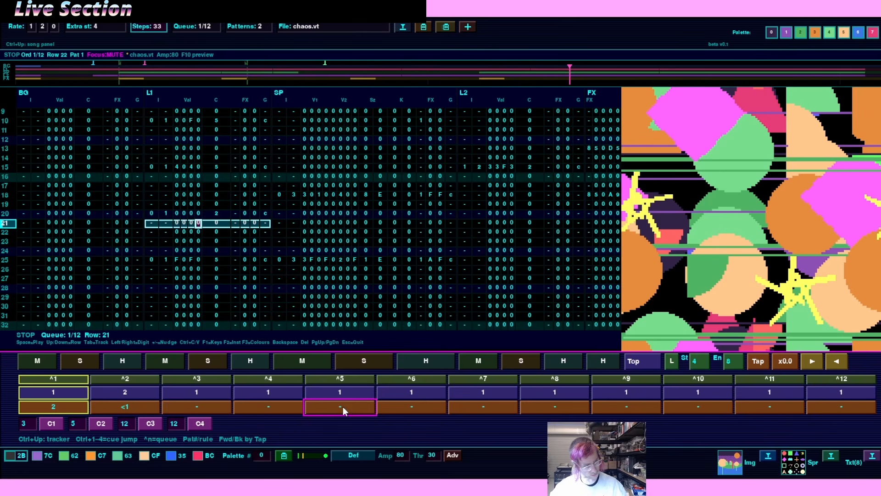
key("Left")
key("Left")
key("Left")
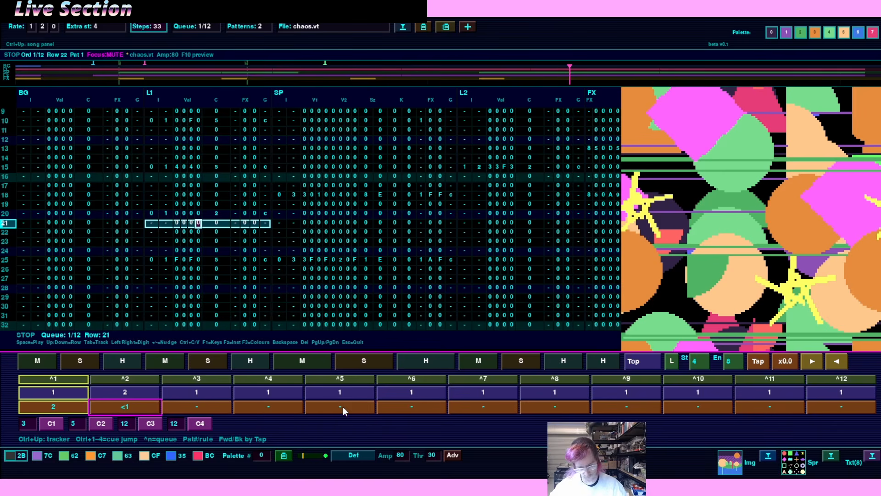
key("Up")
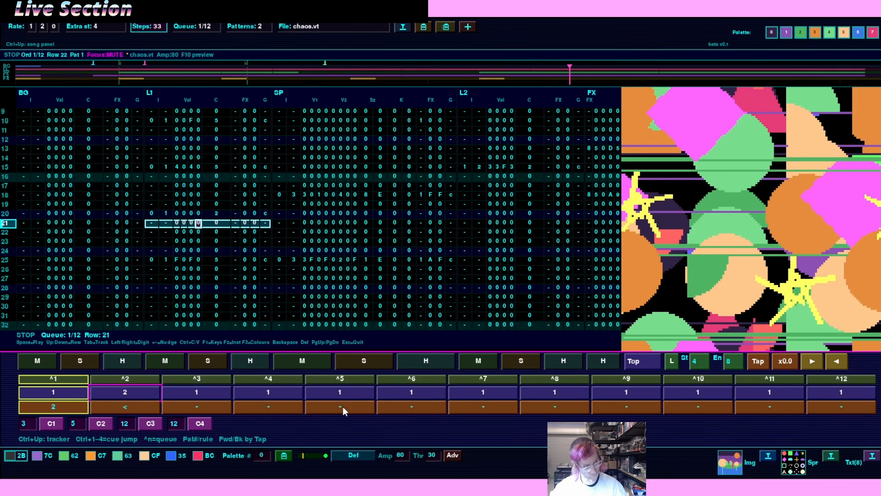
key("Down")
key("Delete")
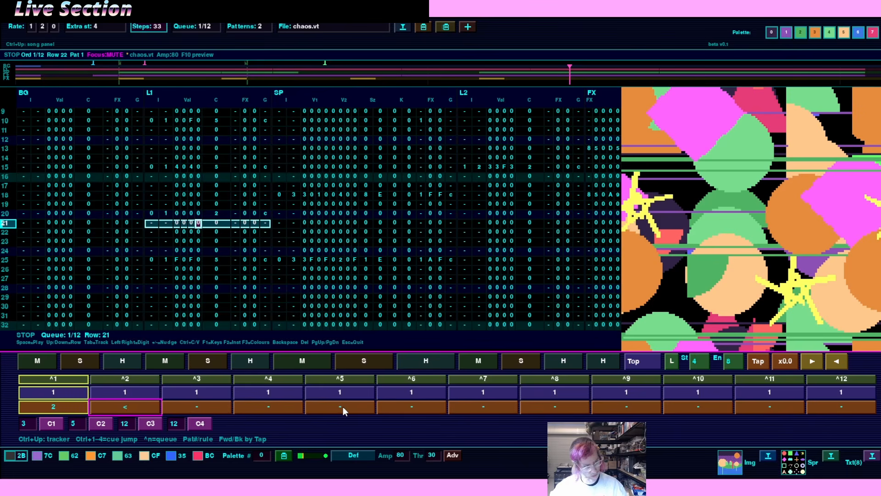
Resume playback from the tracker and jump to cue C1 in the live section
key("ctrl+Up")
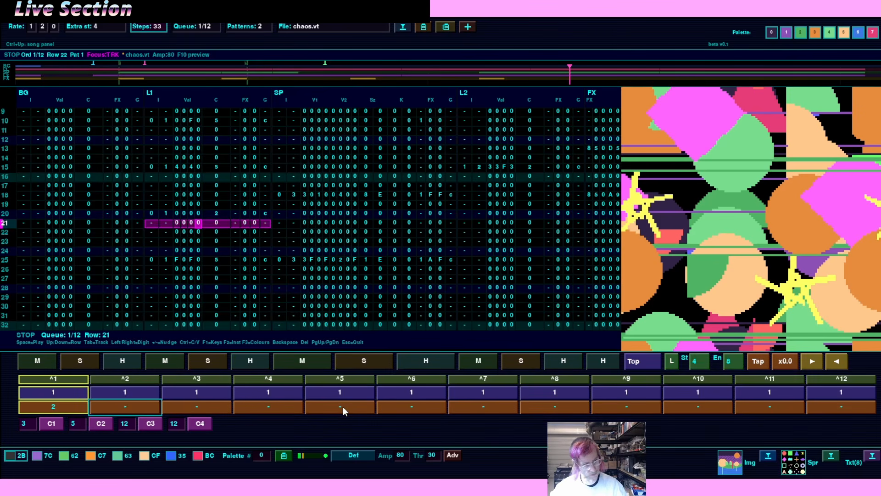
key("space")
key("ctrl+Up")
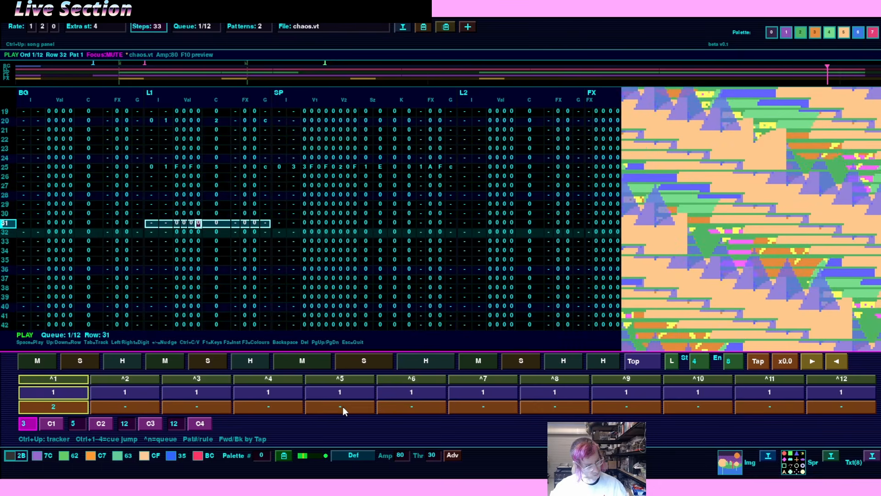
key("ctrl+1")
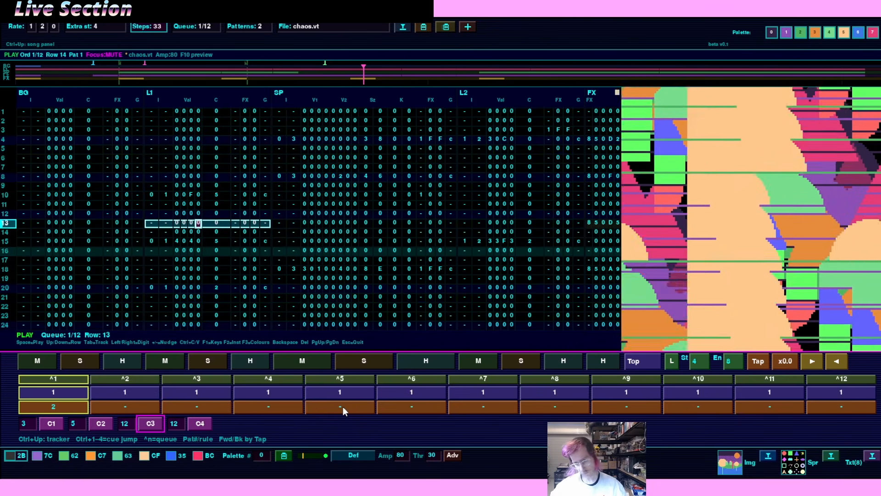
Trigger cues C3 and C4 repeatedly while the pattern plays
key("ctrl+4")
key("ctrl+4")
key("Right")
key("Return")
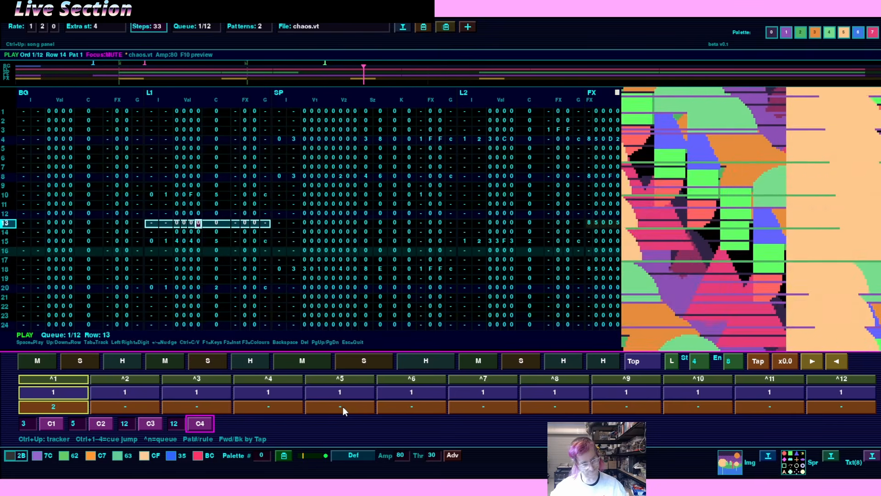
key("Return")
key("Return")
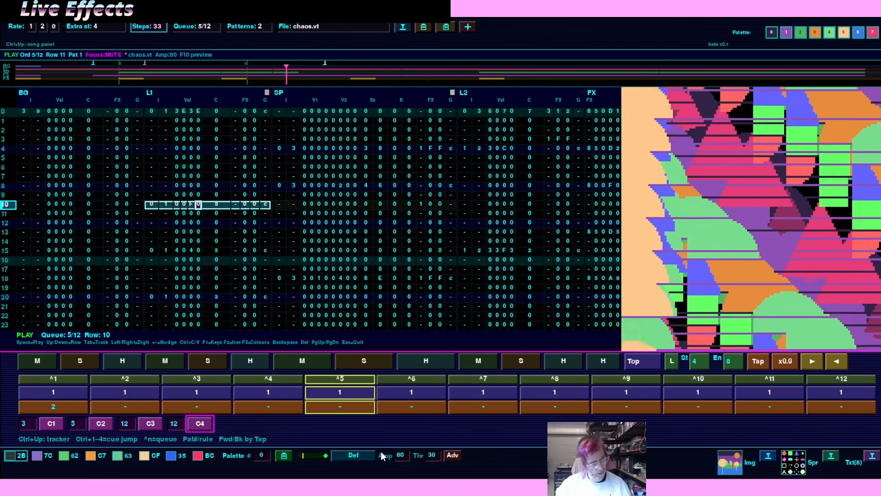
Set the sixth palette colour to CB in the palette section and select the palette load control
key("ctrl+Down")
key("Right")
key("Right")
key("Right")
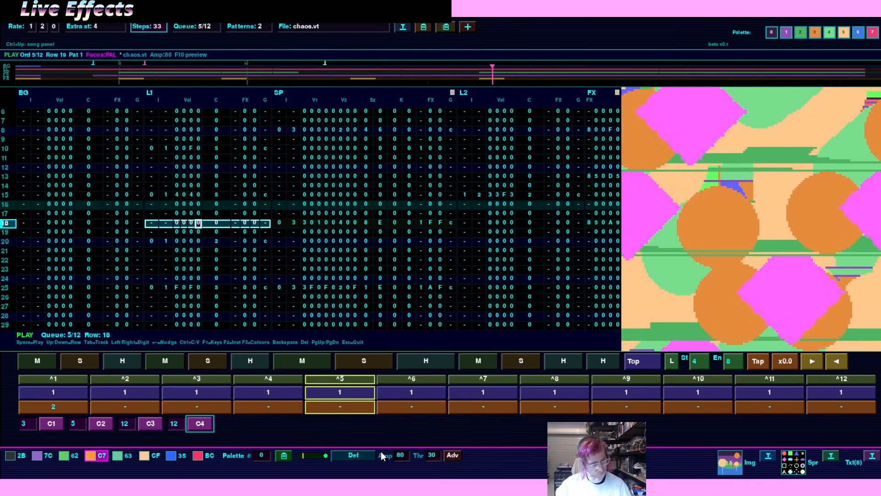
key("Right")
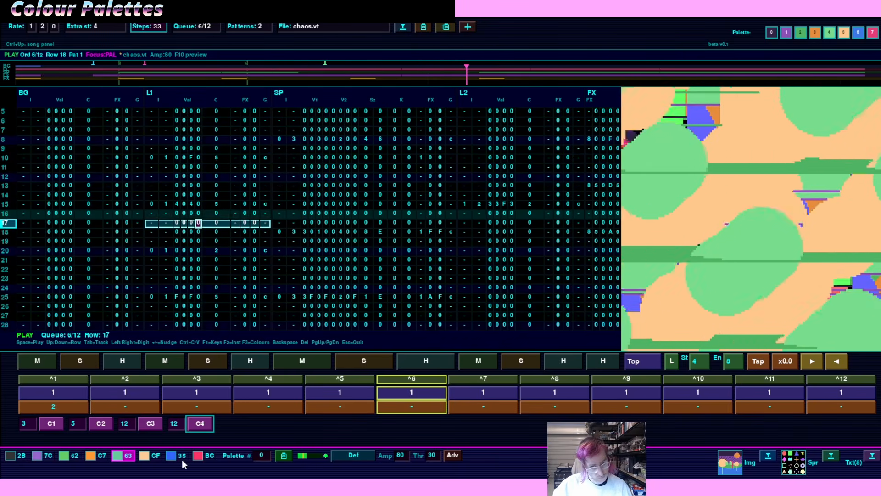
left_click(147, 459)
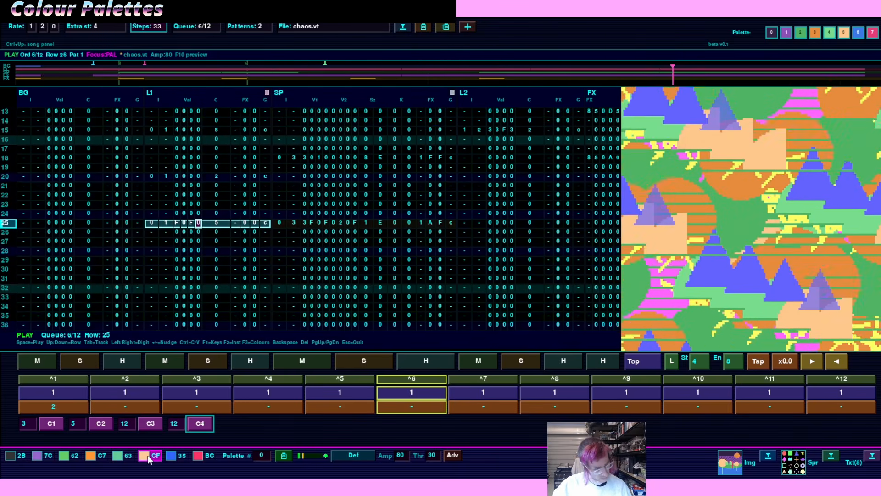
left_click(284, 455)
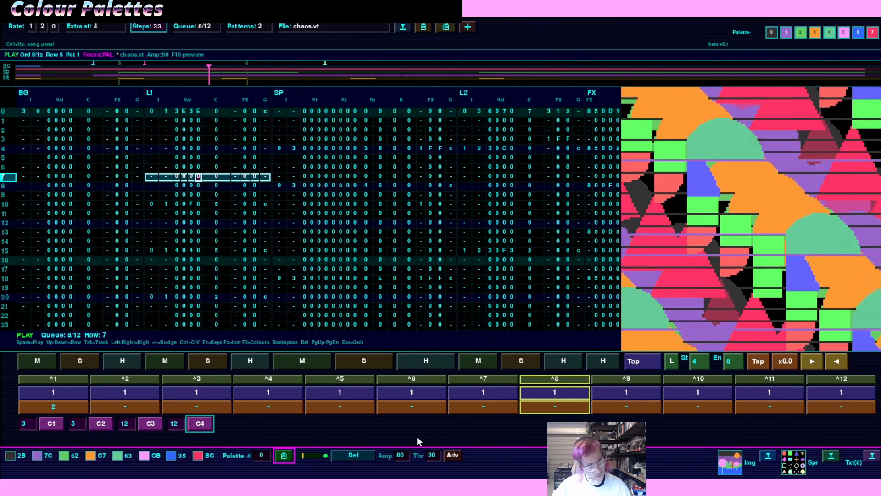
Toggle the low-resolution output preview on and off twice, and return the focus to the mutes section
key("F10")
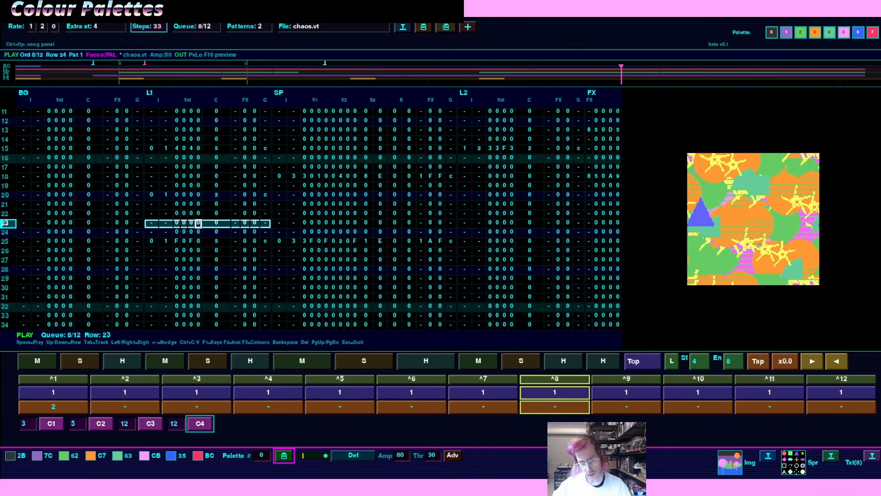
key("F10")
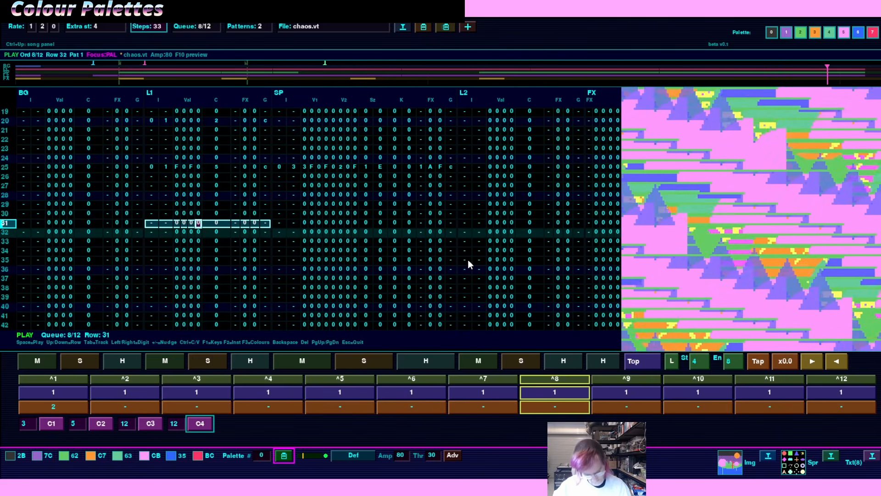
key("F10")
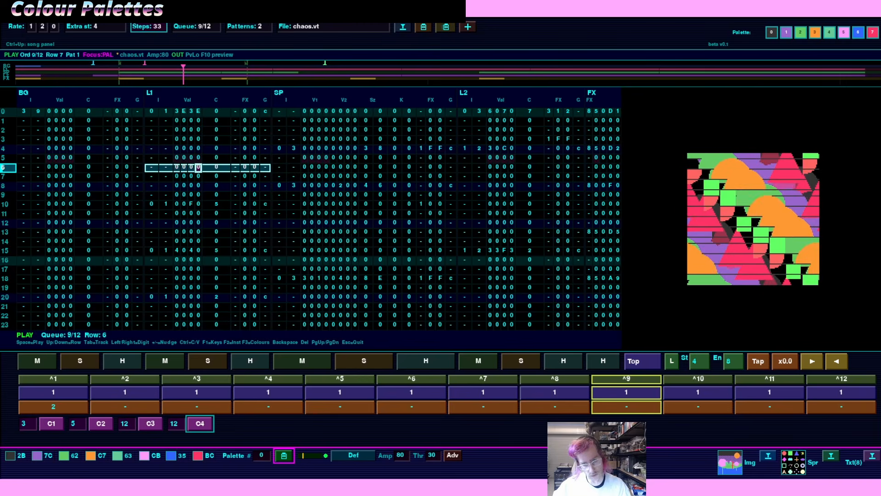
key("F10")
key("ctrl+Up")
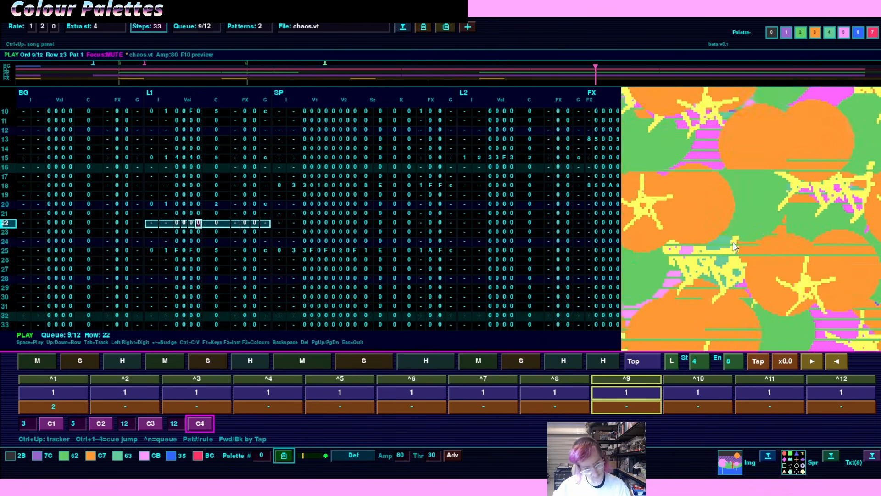
Read through the key bindings reference list
key("F1")
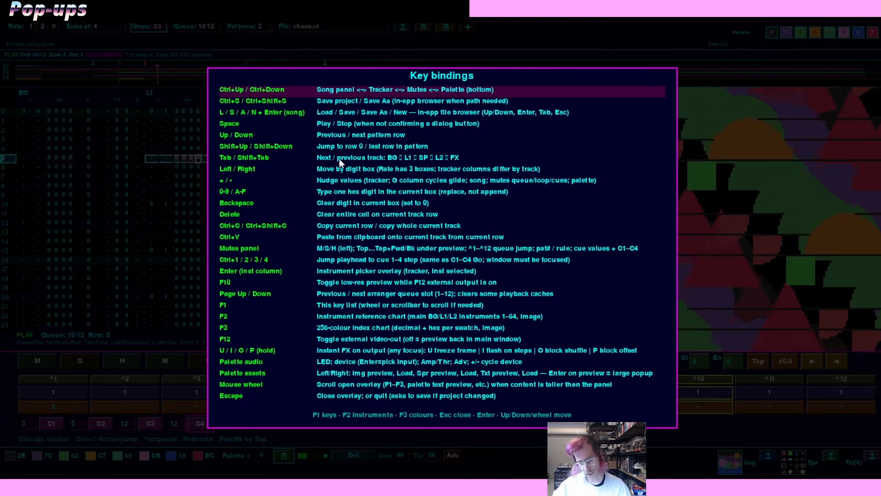
scroll(348, 157, "down", 5)
scroll(356, 156, "up", 2)
scroll(360, 156, "down", 6)
Look over the instrument chart and the 256-colour index, and close the overlay
key("F2")
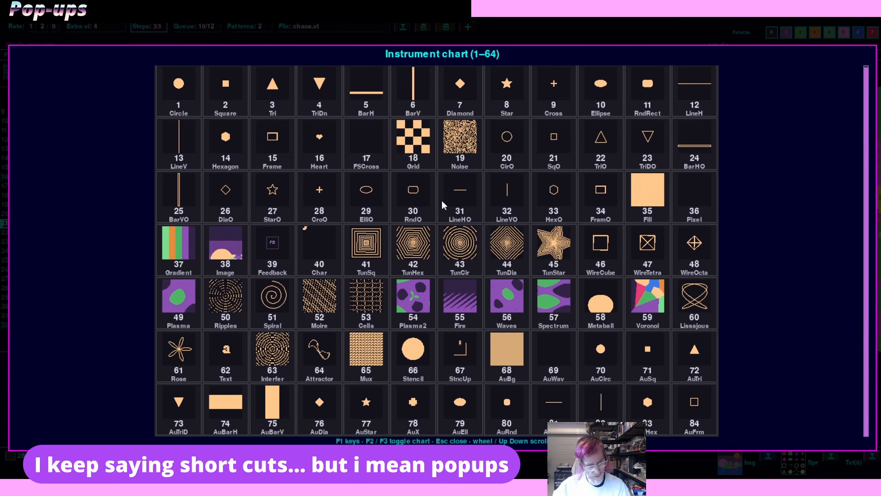
scroll(442, 201, "down", 1)
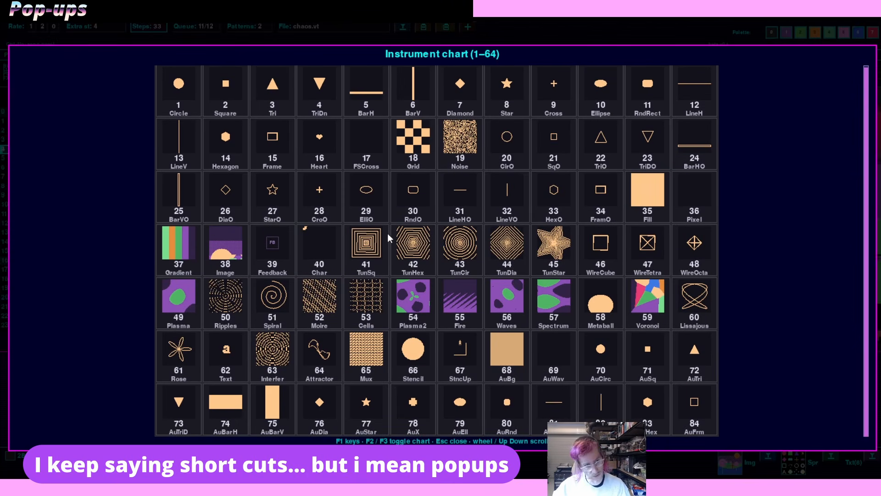
key("F3")
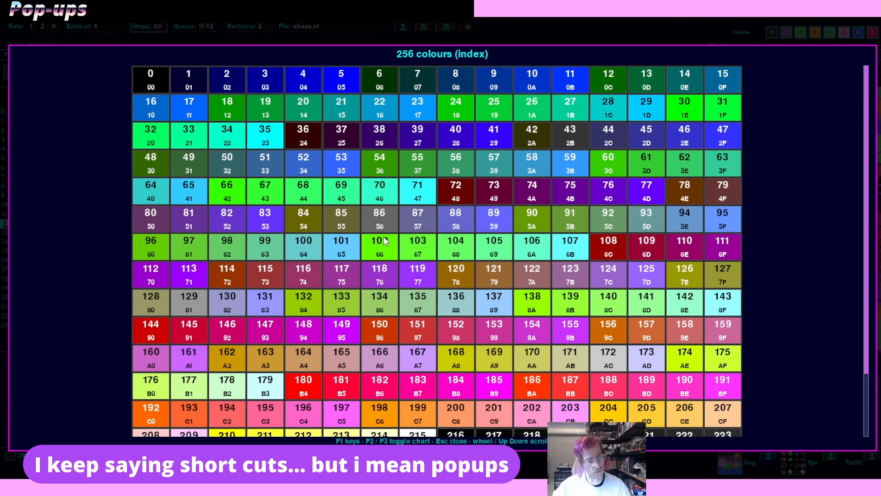
scroll(384, 236, "down", 3)
scroll(385, 236, "up", 3)
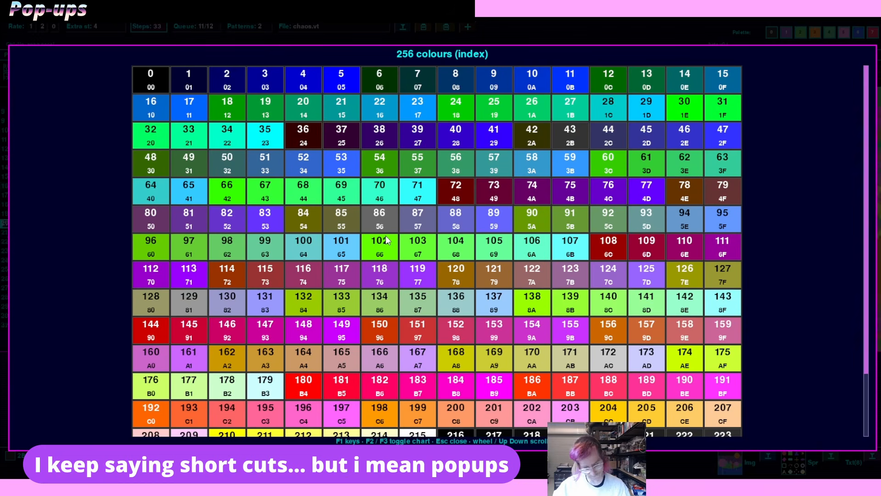
key("Escape")
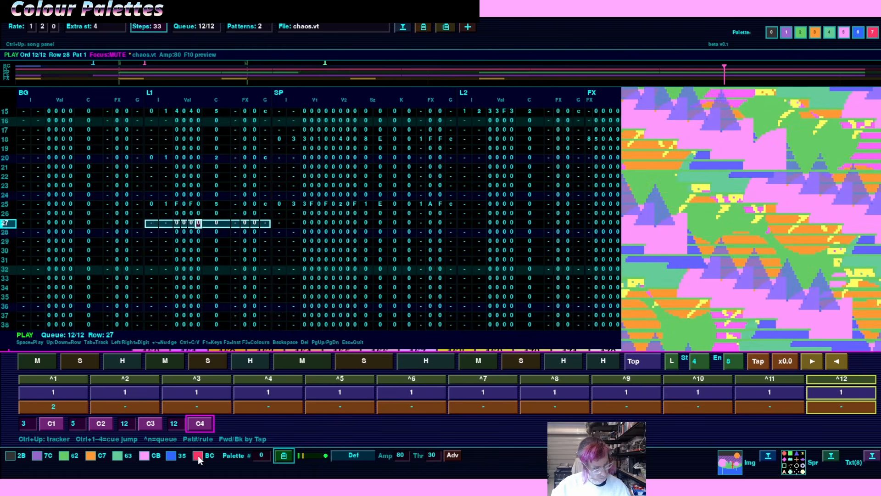
Return the focus to the tracker, stop playback and open the advanced audio input settings
left_click(262, 456)
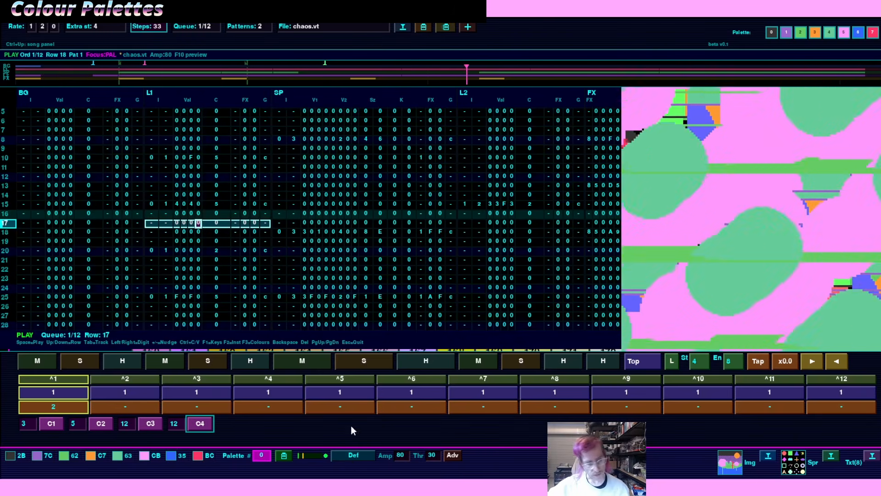
left_click(348, 362)
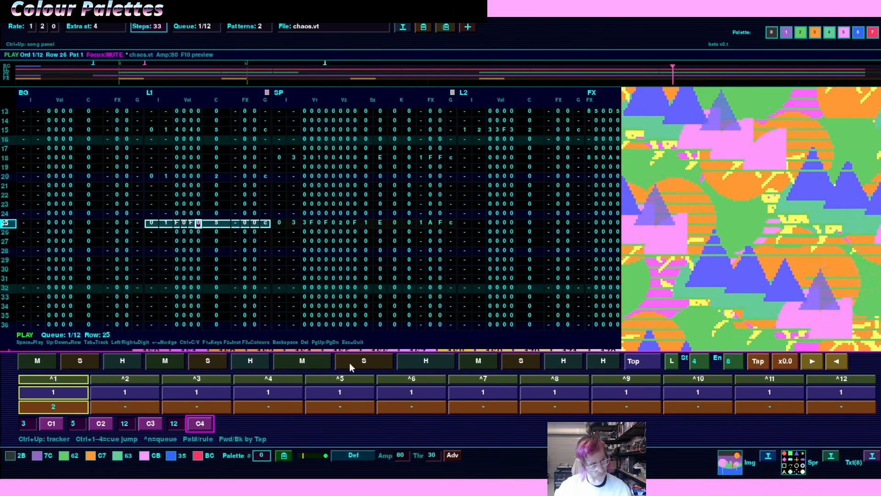
key("ctrl+4")
key("ctrl+Up")
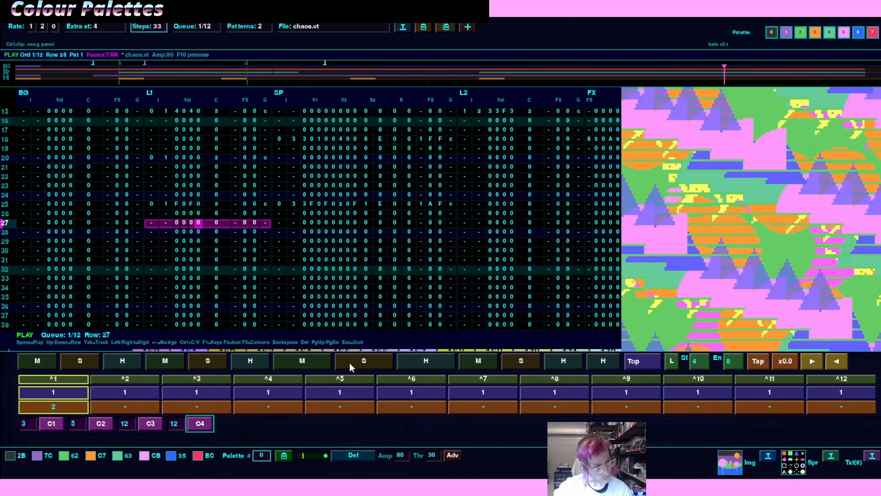
key("space")
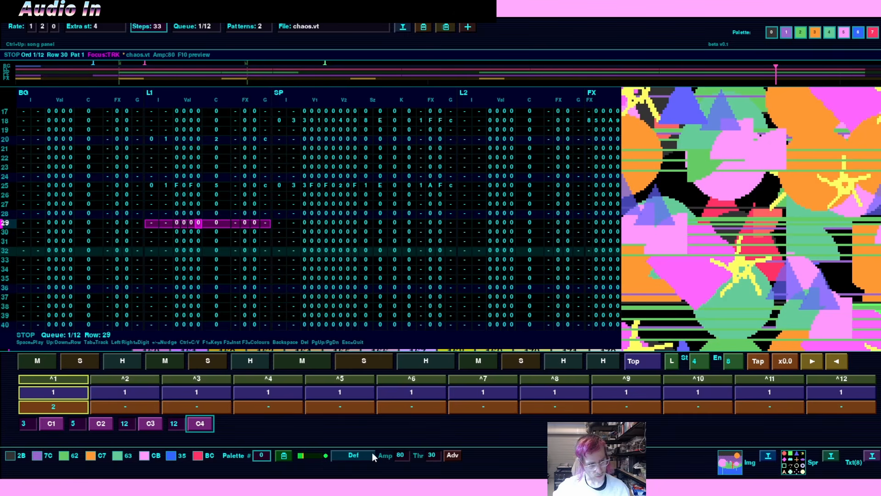
left_click(451, 457)
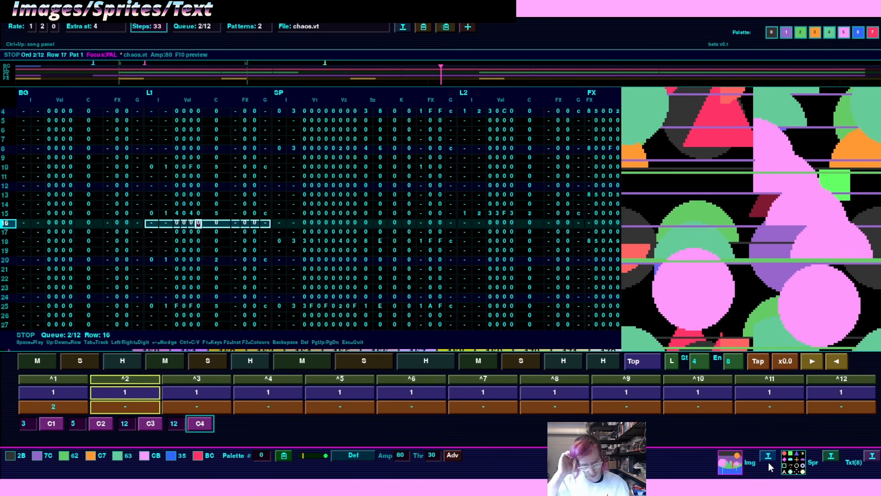
Preview the project's image buffer, sprite sheet and text lines, closing each preview after viewing
left_click(730, 465)
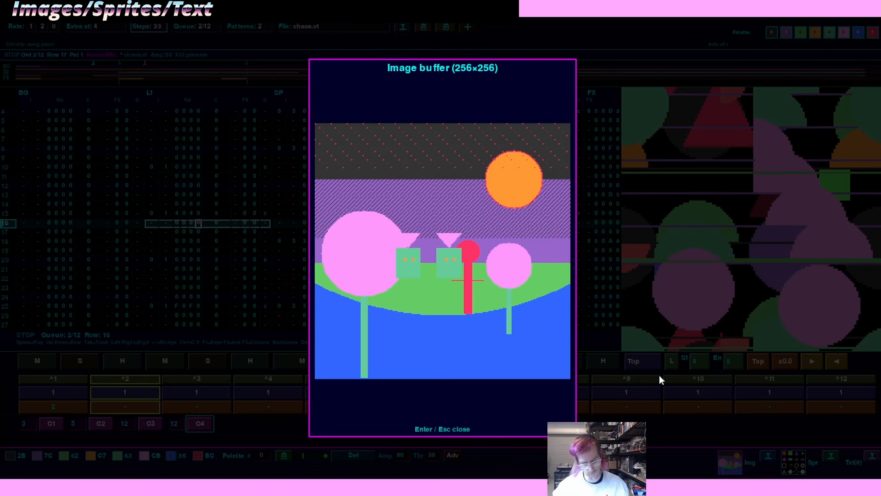
key("Escape")
left_click(795, 466)
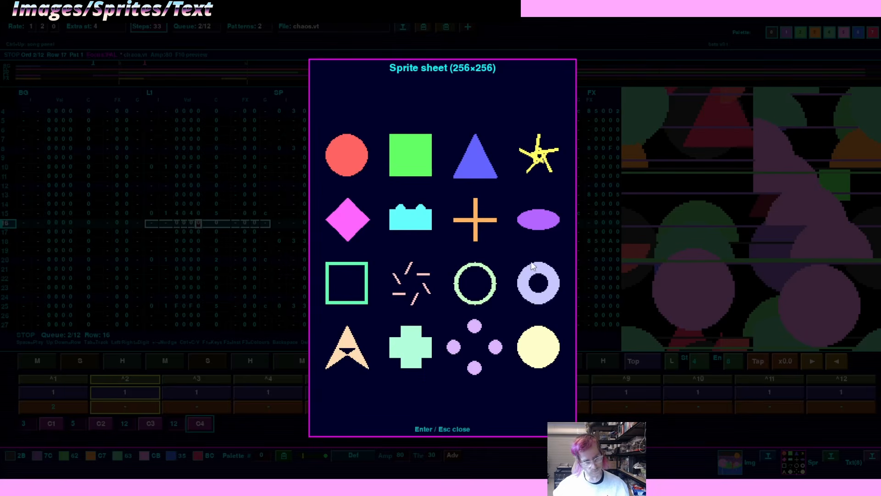
key("Escape")
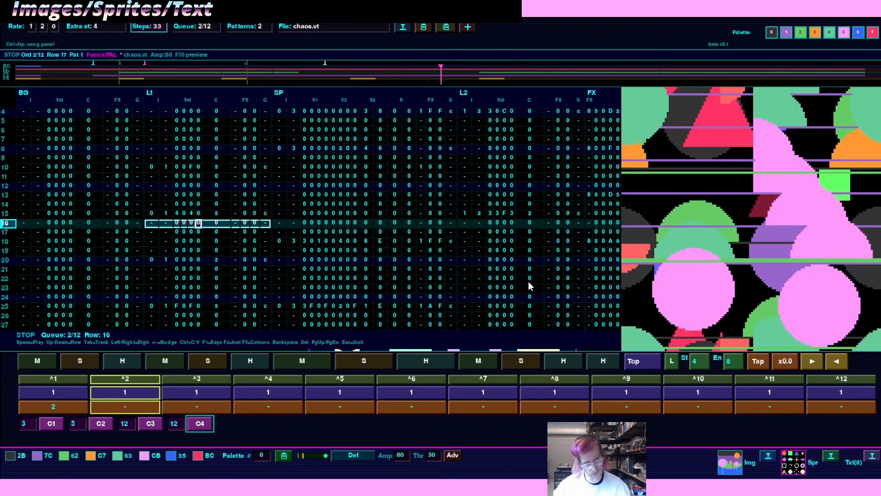
left_click(853, 461)
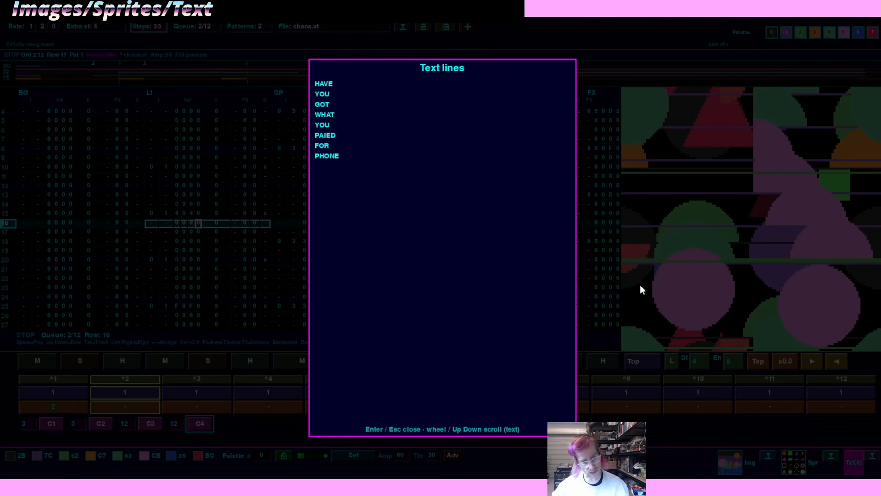
key("Escape")
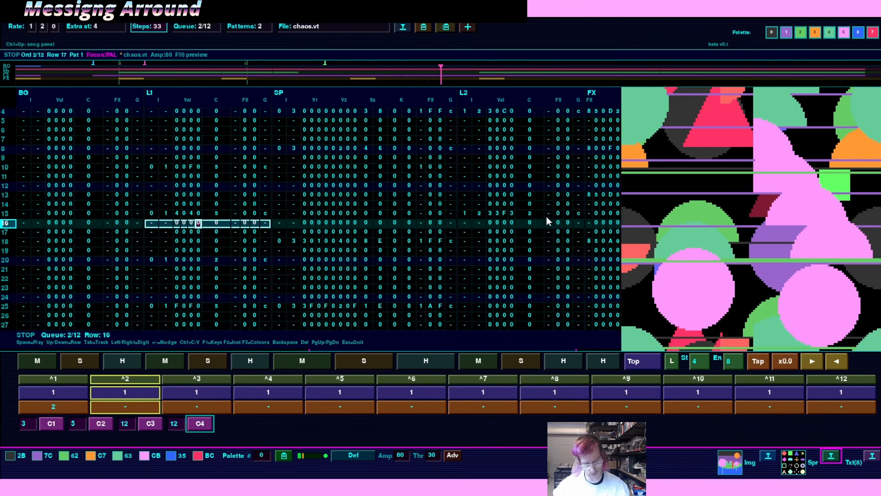
Start a new empty project in place of chaos.vt
key("ctrl+Up")
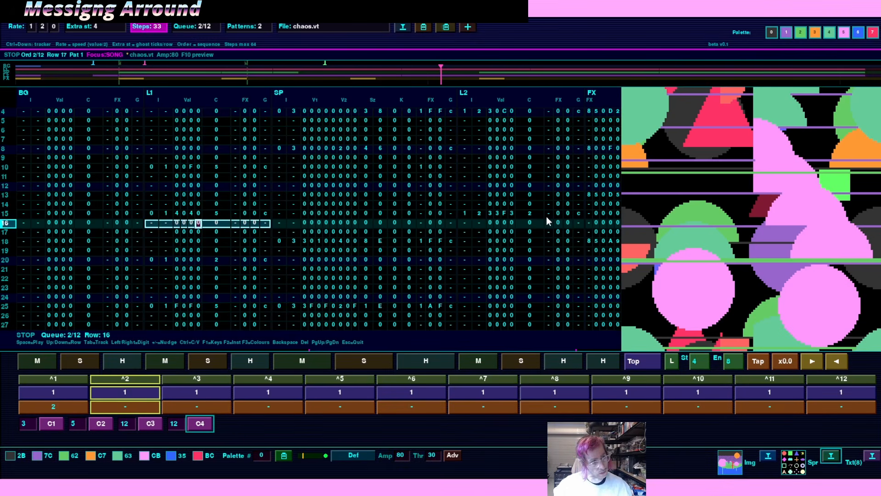
key("Right")
key("Right")
key("Right")
key("Right")
key("Right")
key("Right")
key("Right")
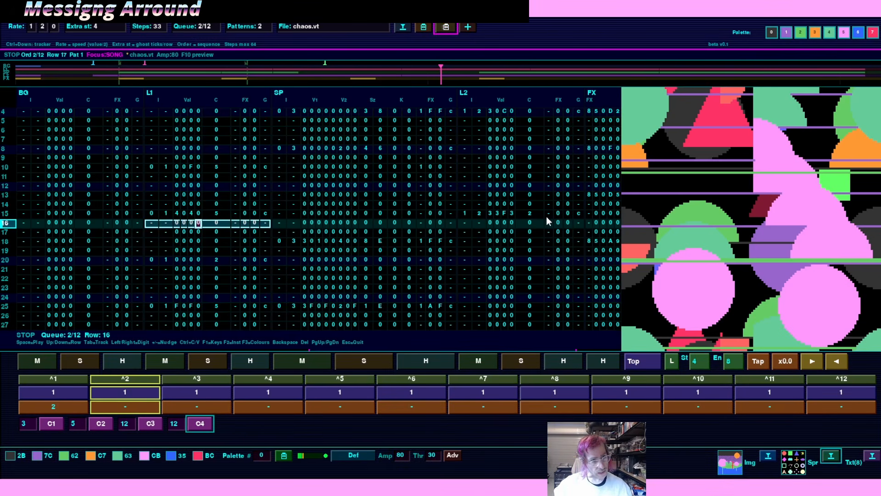
key("Return")
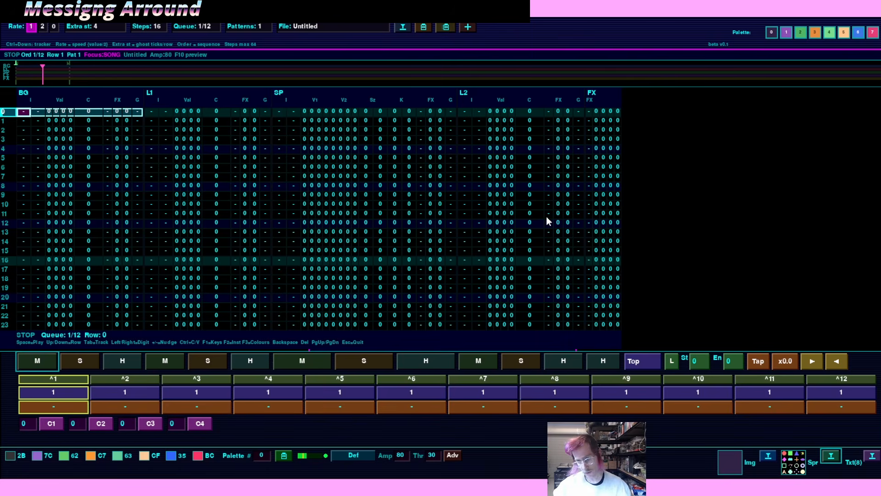
Set the new project's Extra st value to 6
key("ctrl+Down")
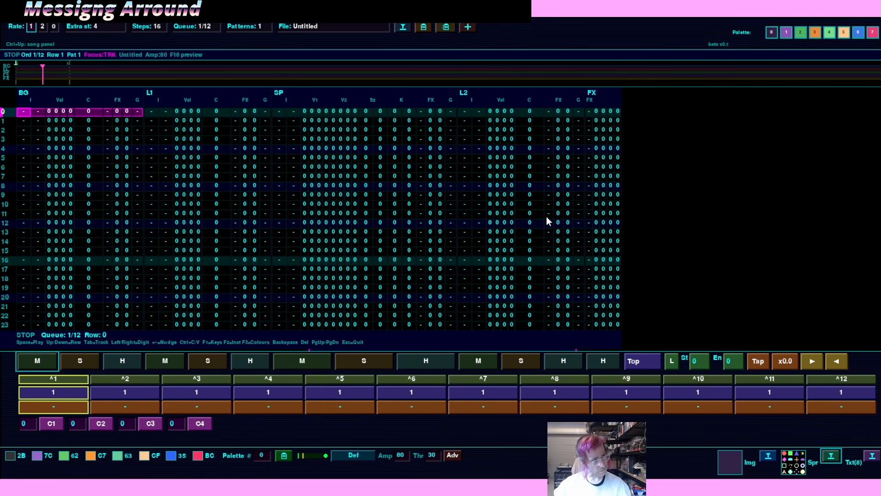
key("ctrl+Up")
key("Right")
key("Right")
key("Right")
key("Left")
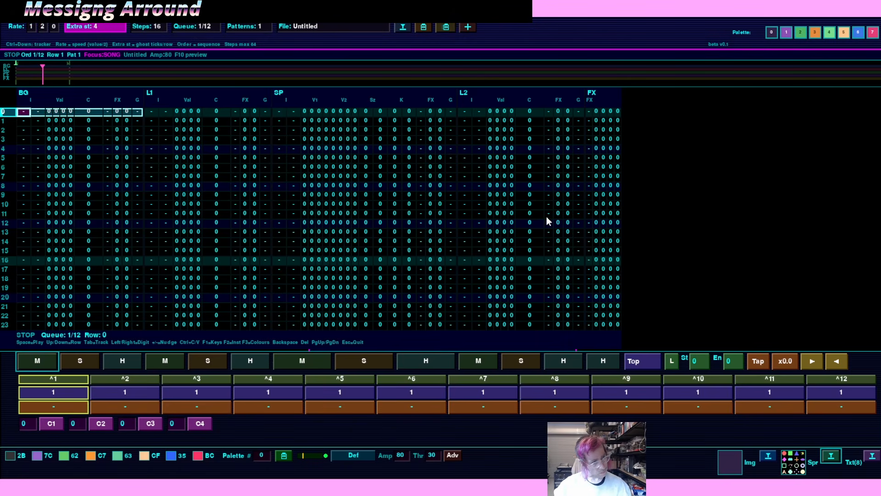
type("6")
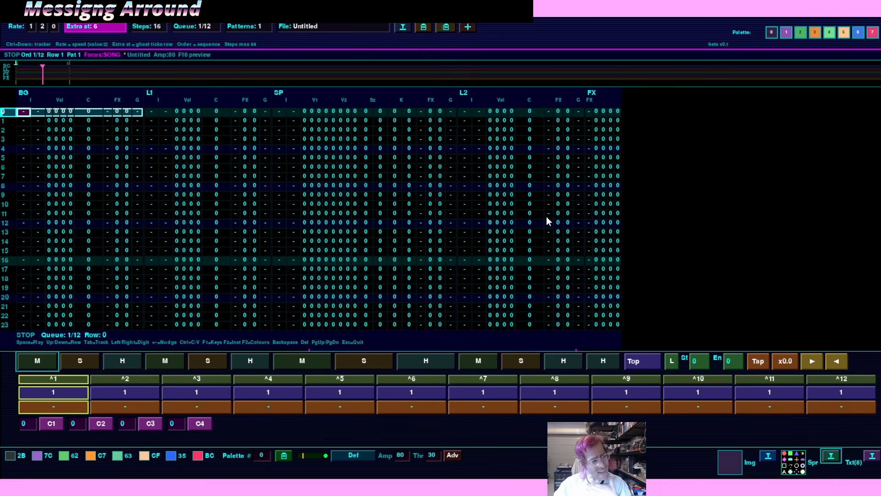
key("Right")
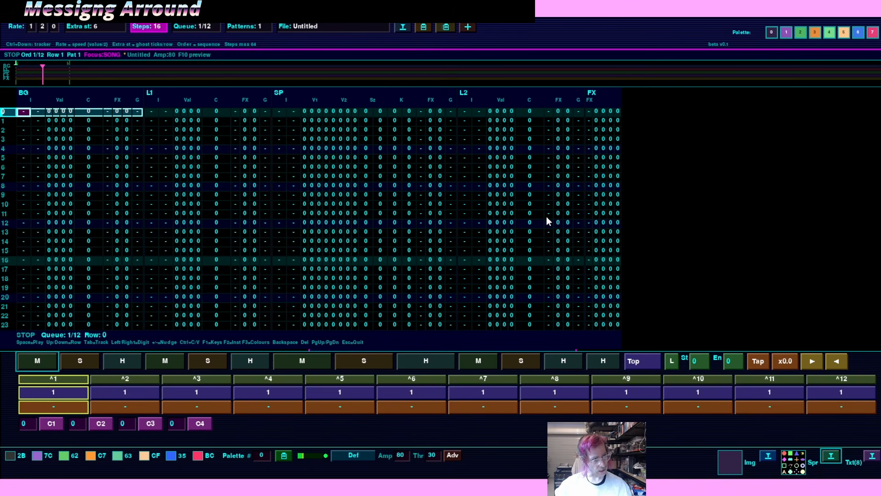
Return the focus to the tracker grid and set the BG instrument on row 0 to 03
key("ctrl+Down")
key("Right")
key("Left")
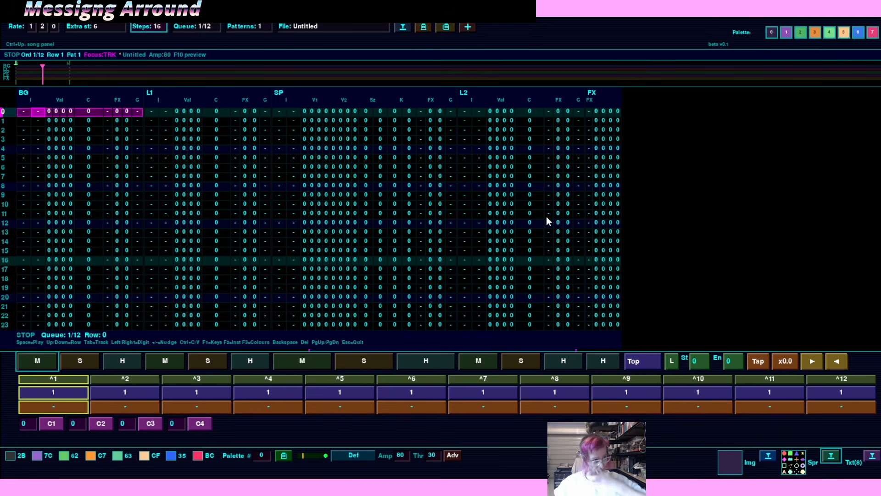
key("Left")
key("Right")
type("2")
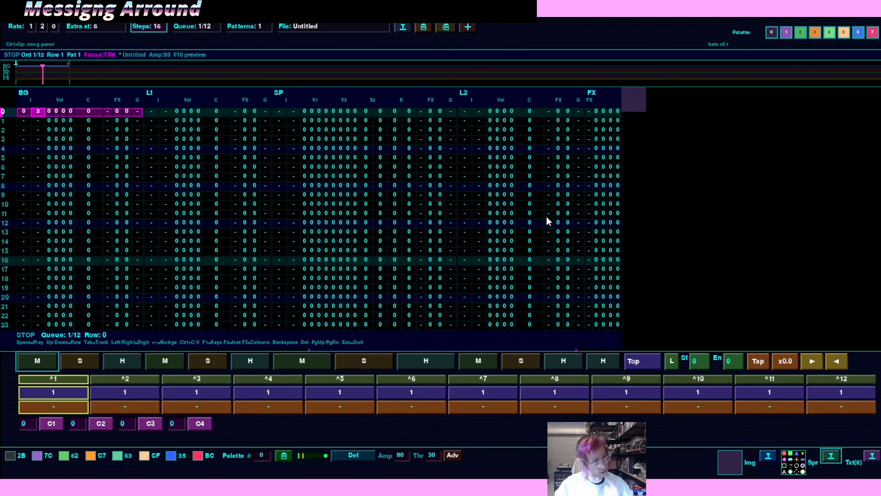
type("3")
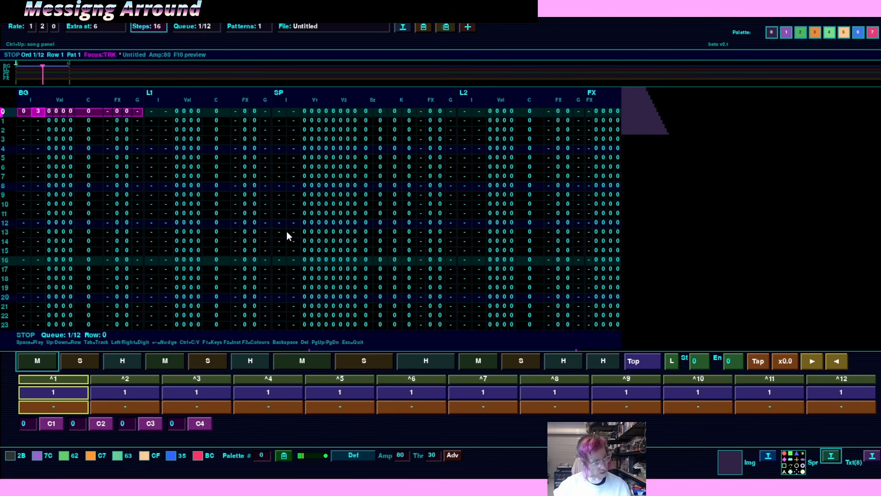
Set the row 0 BG Val digits to 4040 to position the triangle
type("3")
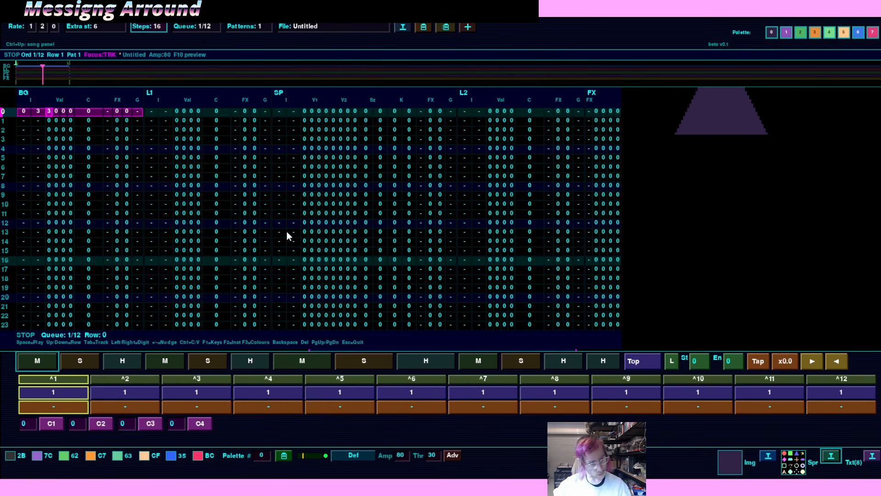
key("Right")
type("3 ")
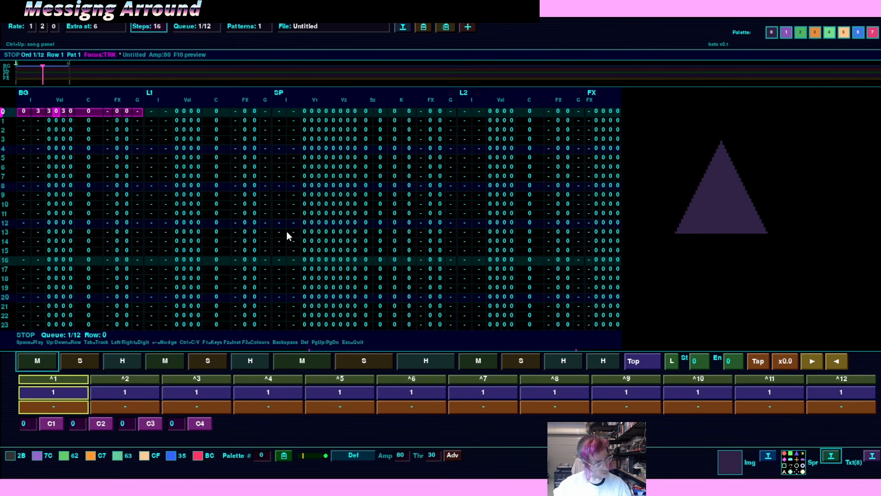
type("4 0 ")
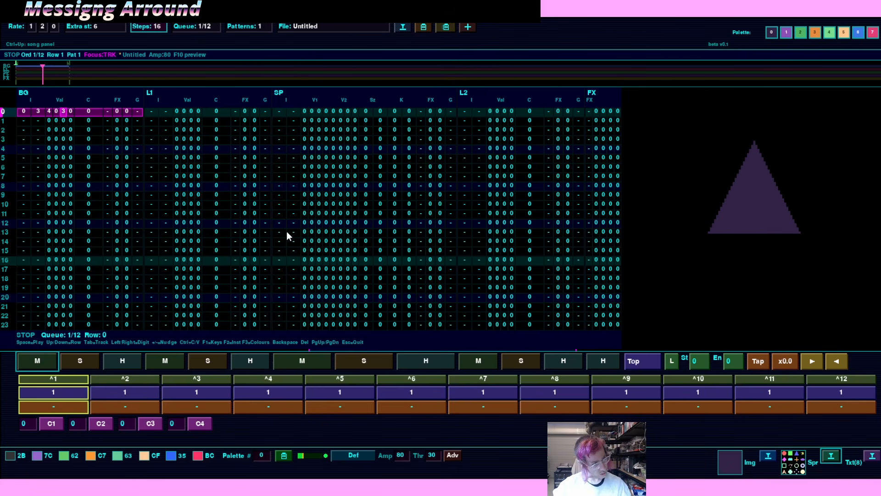
type("4")
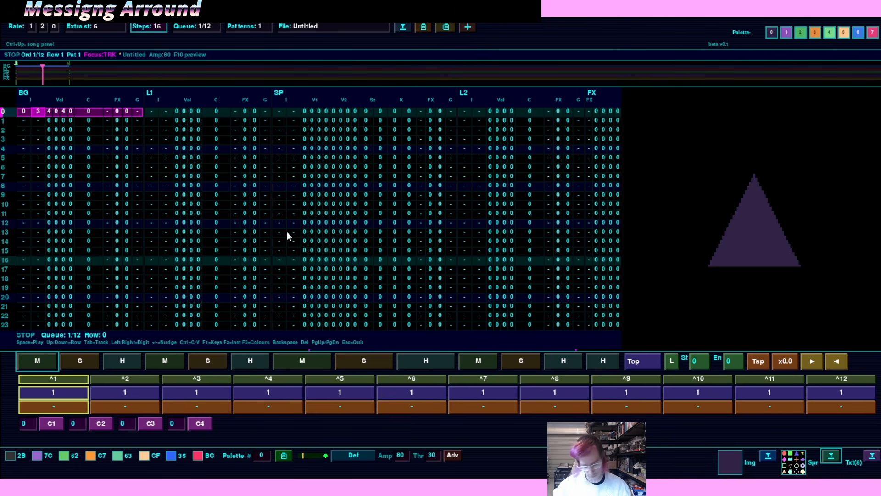
Set the row 0 BG colour to 3
key("Right")
type("2")
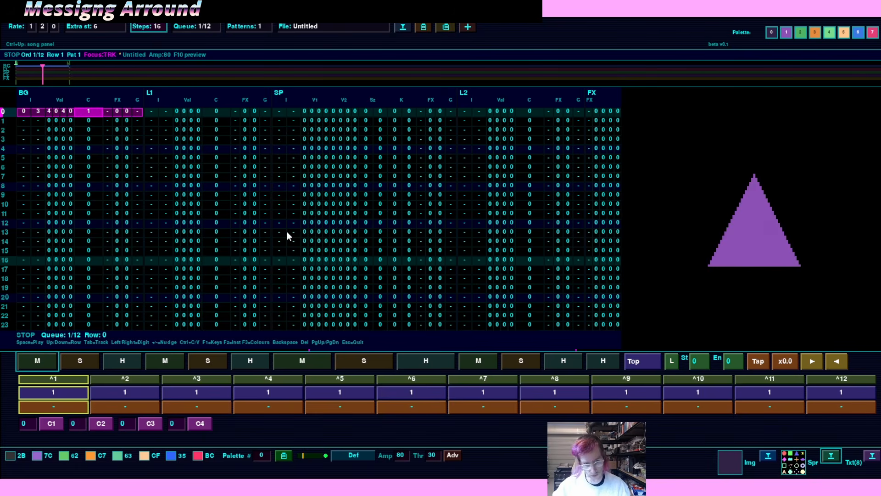
key("Left")
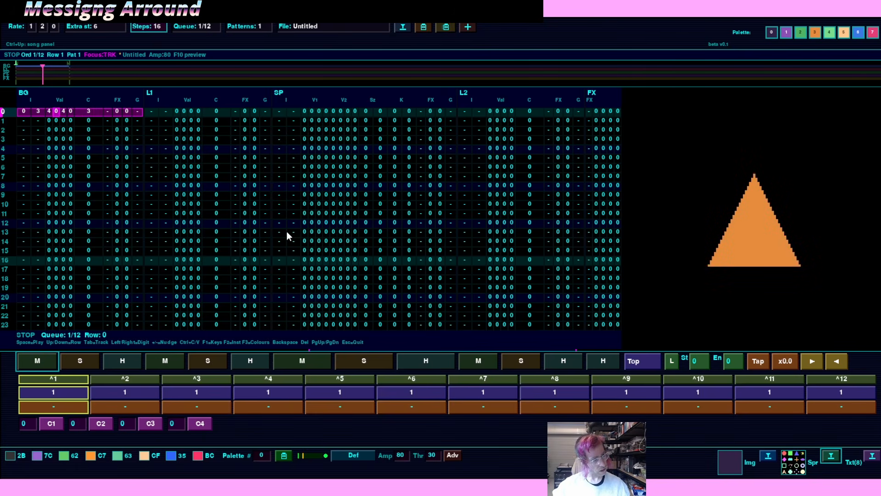
Cycle the row 0 BG instrument down to 01 and up one at a time to 41, previewing each shape
key("minus")
key("minus")
key("minus")
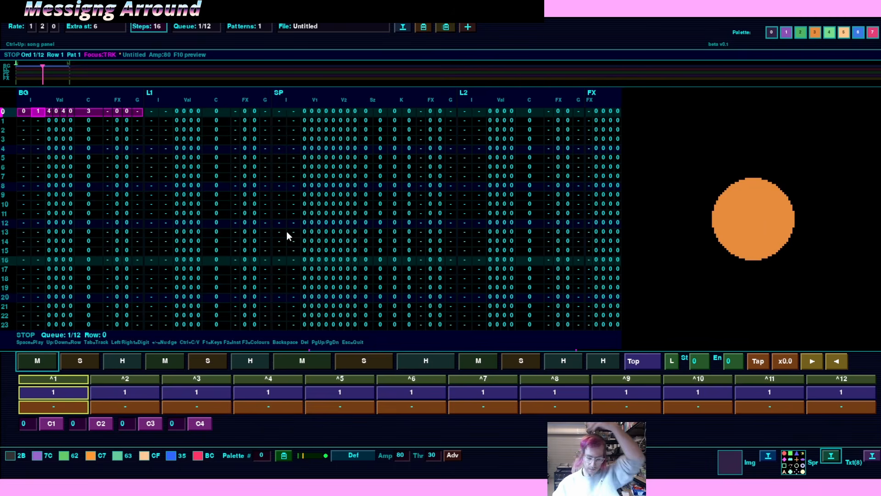
key("plus")
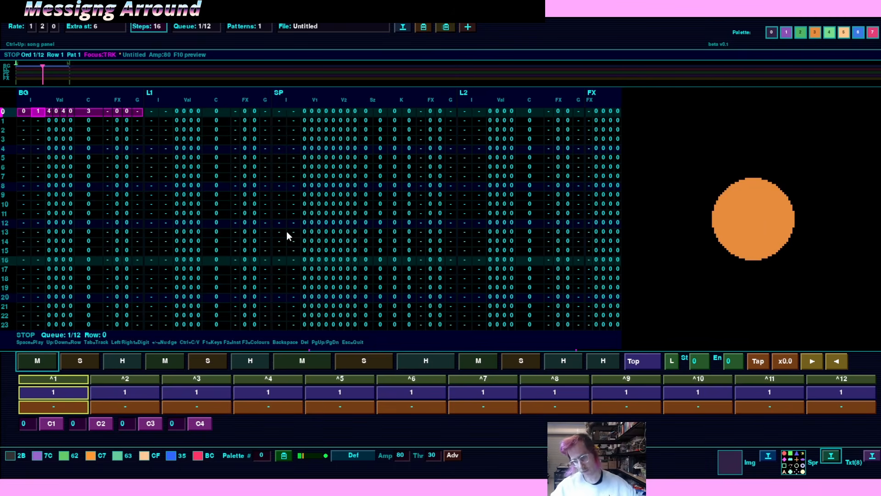
key("plus")
key("plus")
key("plus")
key("plus")
key("plus")
key("plus")
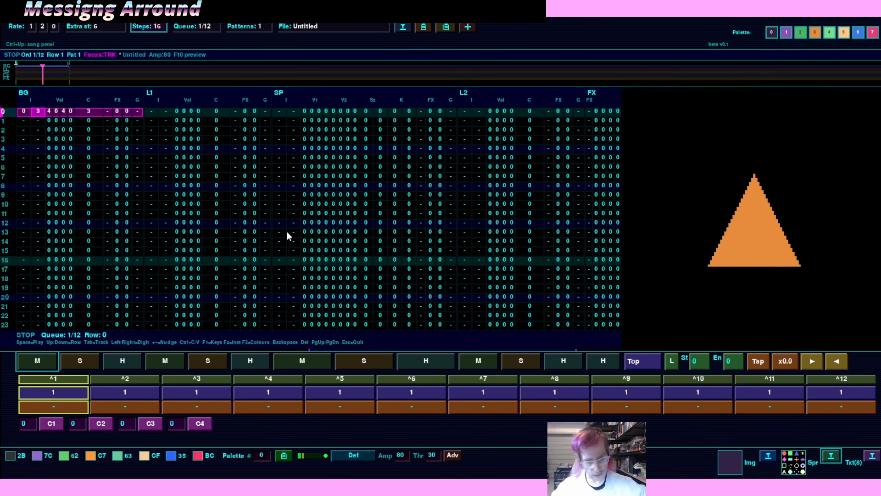
key("plus")
key("plus")
key("plus")
key("plus")
key("plus")
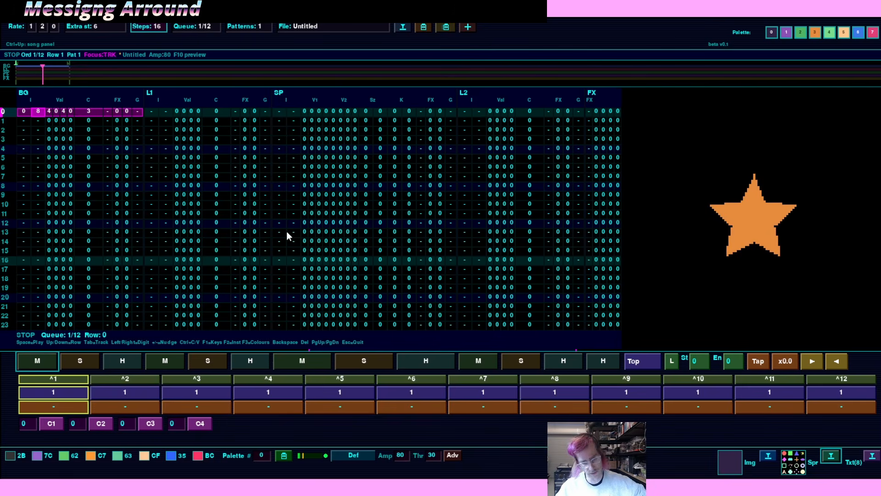
key("plus")
key("plus")
key("plus")
key("plus")
key("plus")
key("plus")
key("plus")
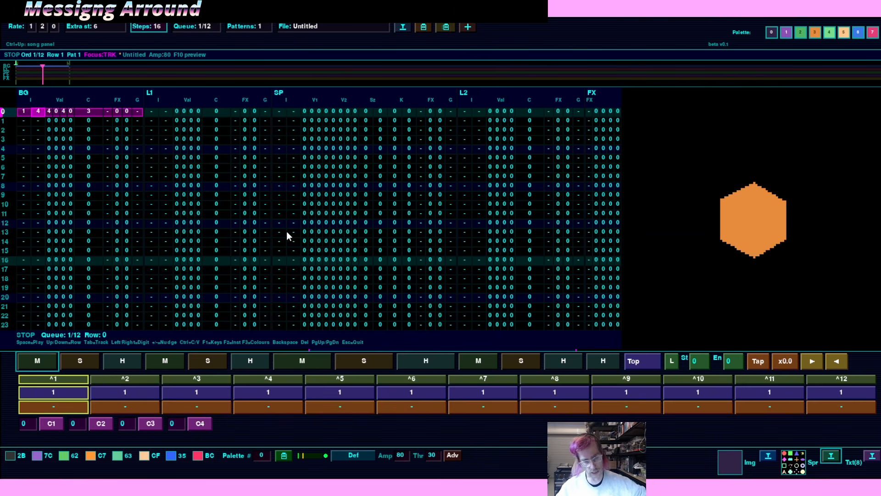
key("plus")
key("plus")
key("plus")
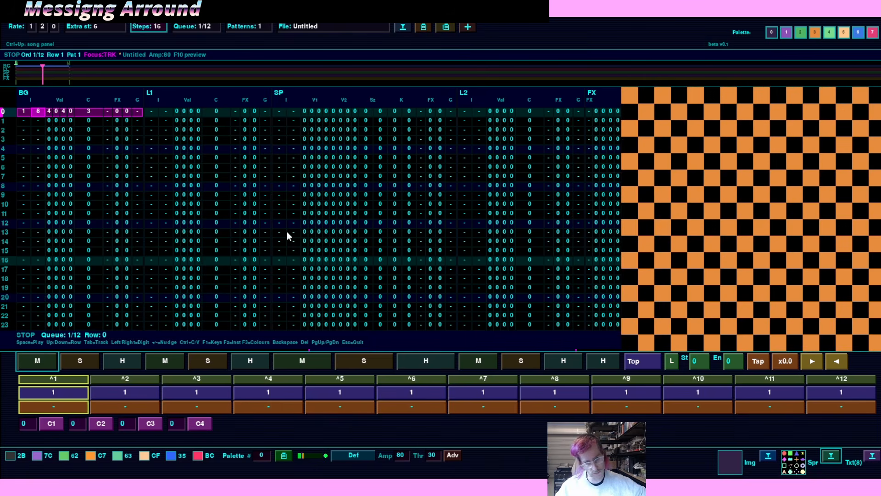
key("plus")
key("plus")
key("plus")
key("plus")
key("plus")
key("plus")
key("plus")
key("plus")
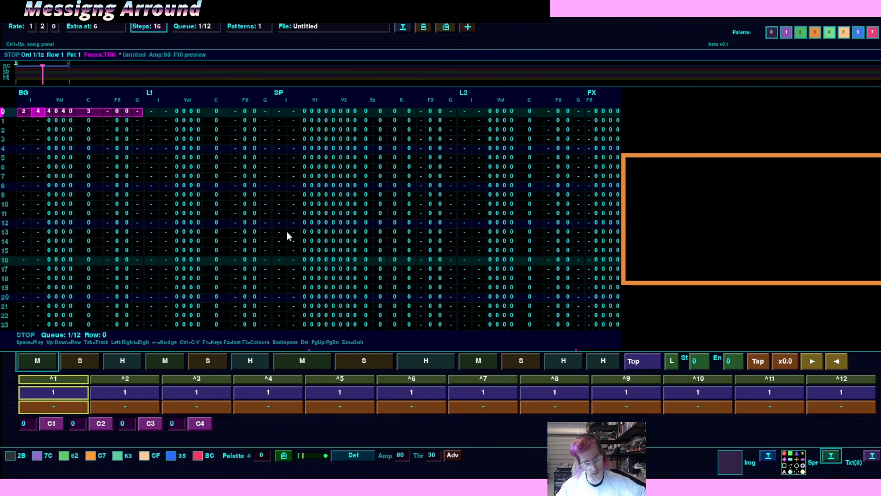
key("plus")
key("plus")
key("plus")
key("plus")
key("plus")
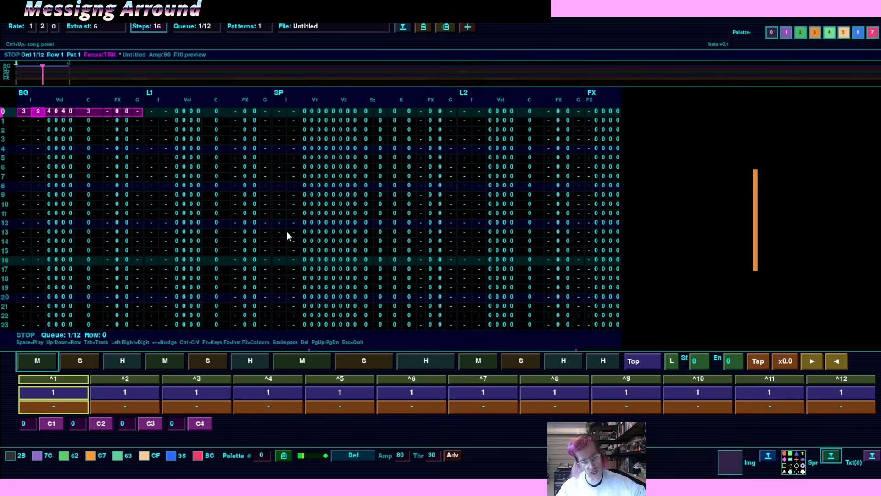
key("plus")
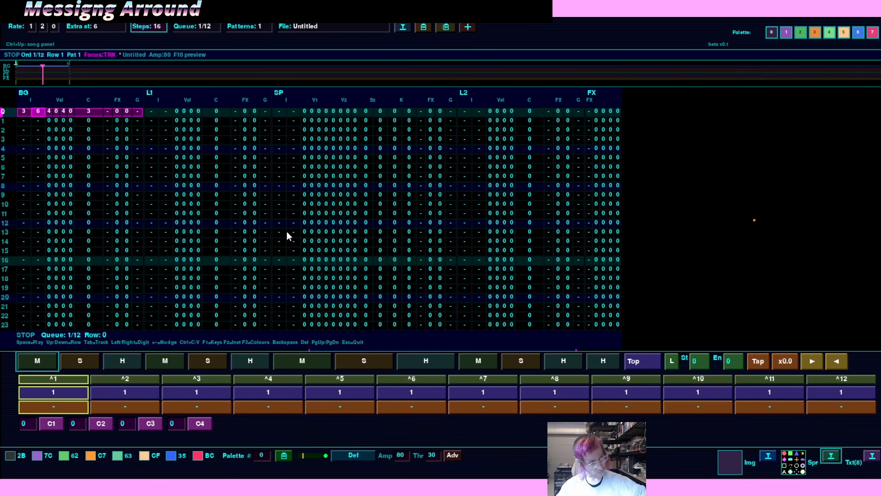
key("plus")
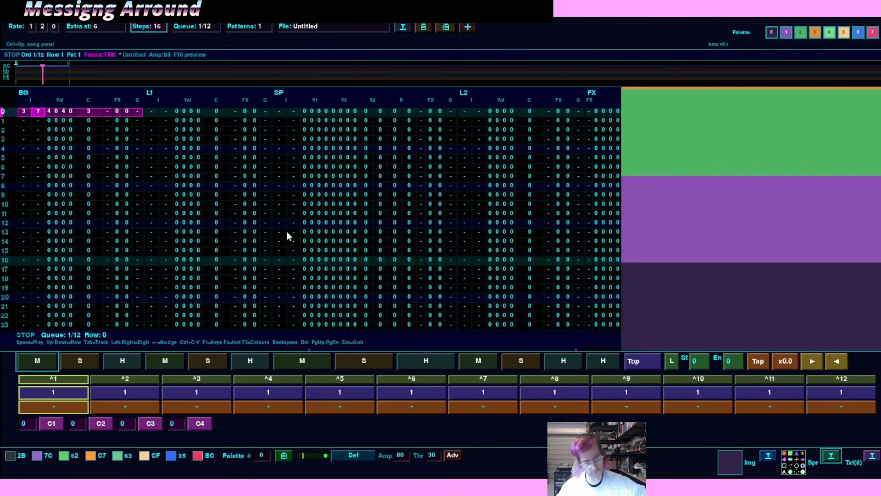
key("plus")
key("plus")
key("plus")
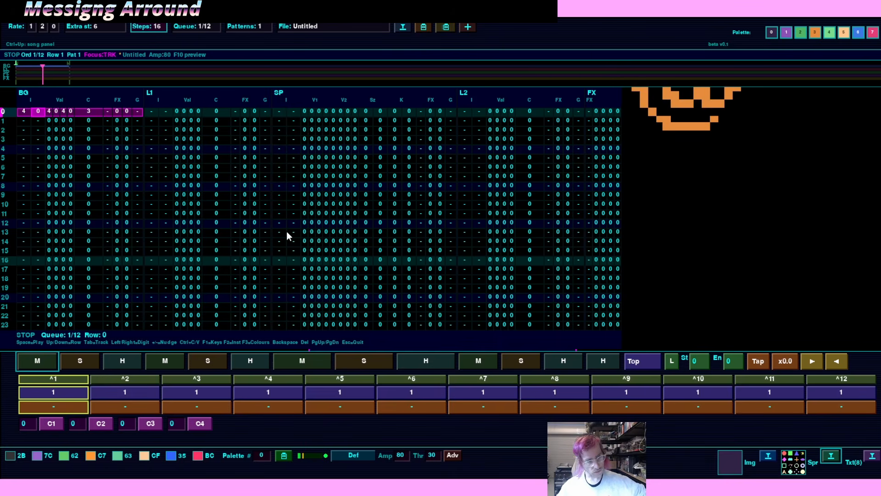
key("plus")
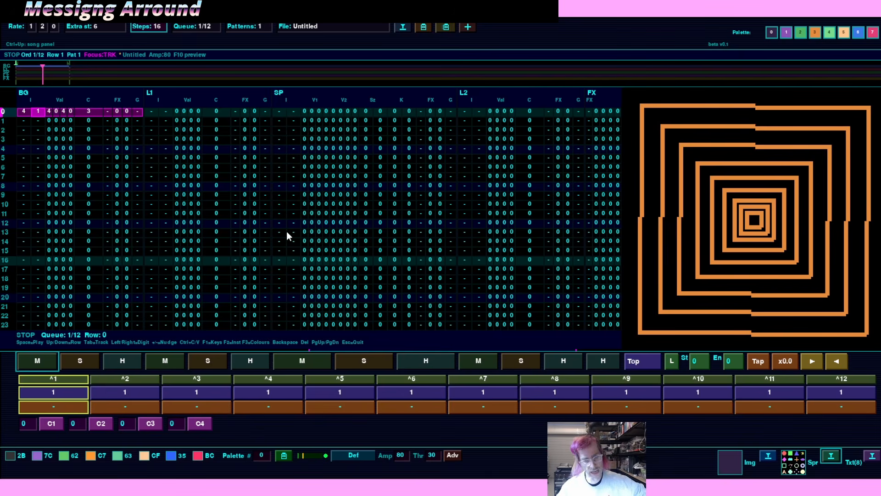
Try different values for the last digit of the row 0 BG Val and set it to F
key("Right")
key("Right")
key("Right")
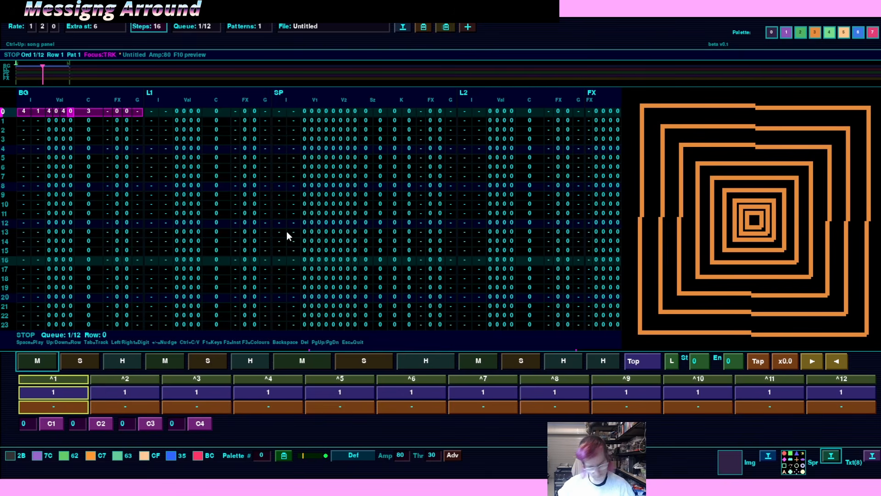
key("plus")
key("plus")
key("plus")
key("plus")
key("plus")
key("plus")
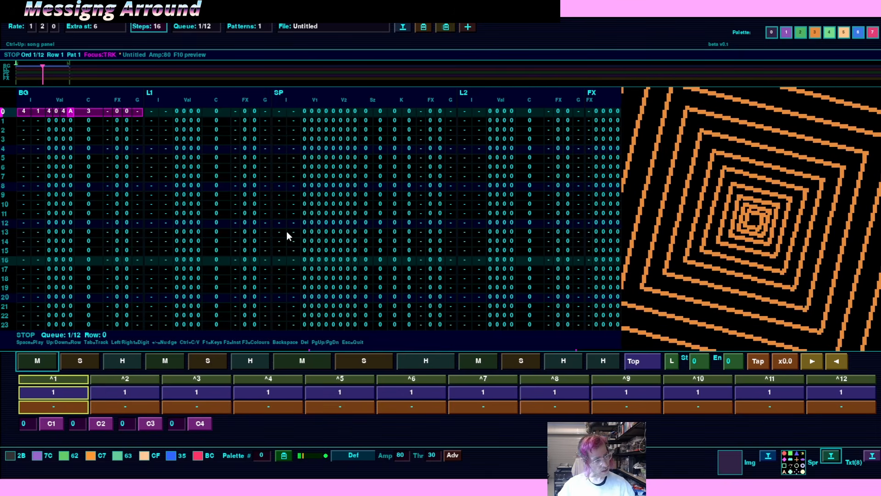
key("minus")
key("minus")
key("minus")
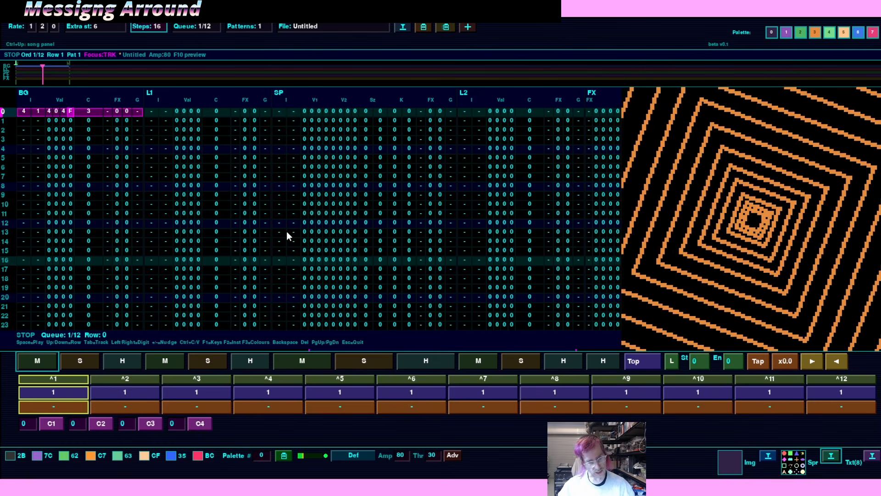
key("f")
Change the row 0 BG instrument to 42, 43 and 44 in turn to compare the tunnel shapes
key("Left")
key("Left")
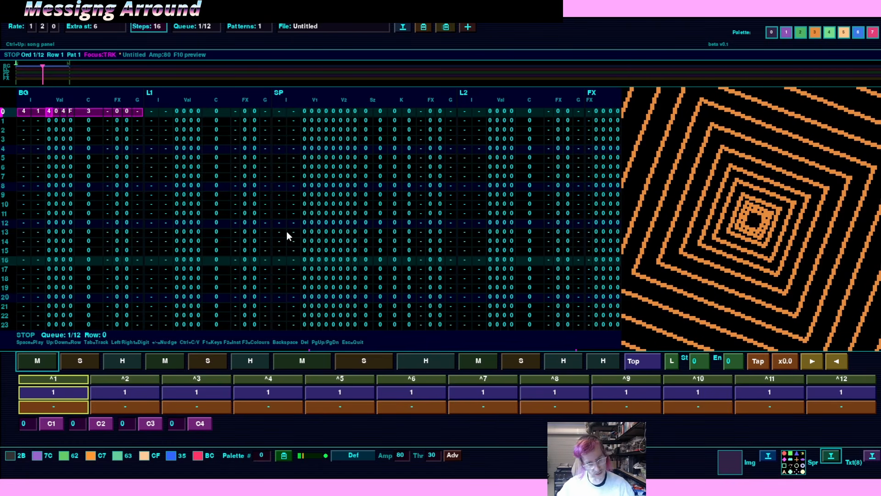
key("Left")
key("Left")
key("Right")
type("2")
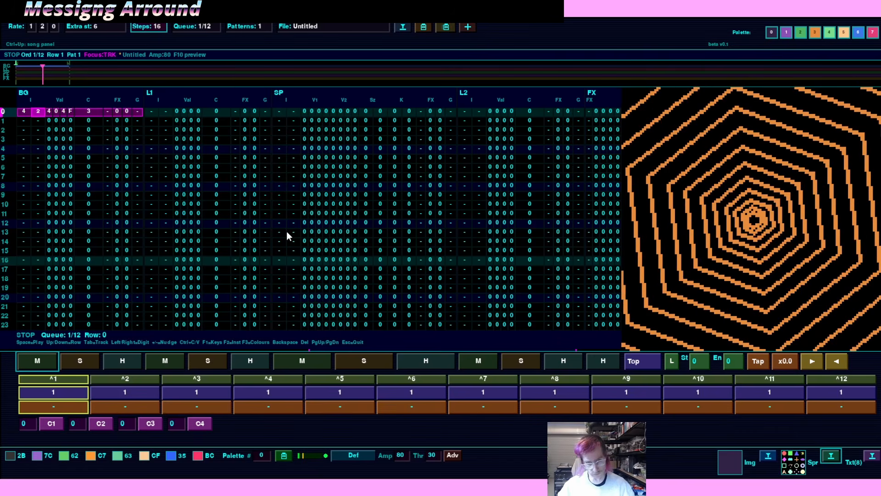
type("3")
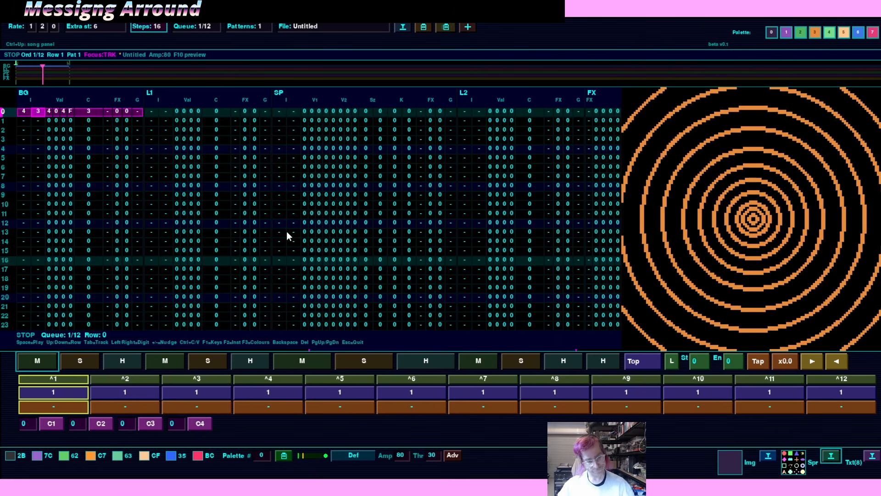
type("4")
Review the instrument chart and browse the instrument list for the row 0 BG cell, closing both without choosing
key("F2")
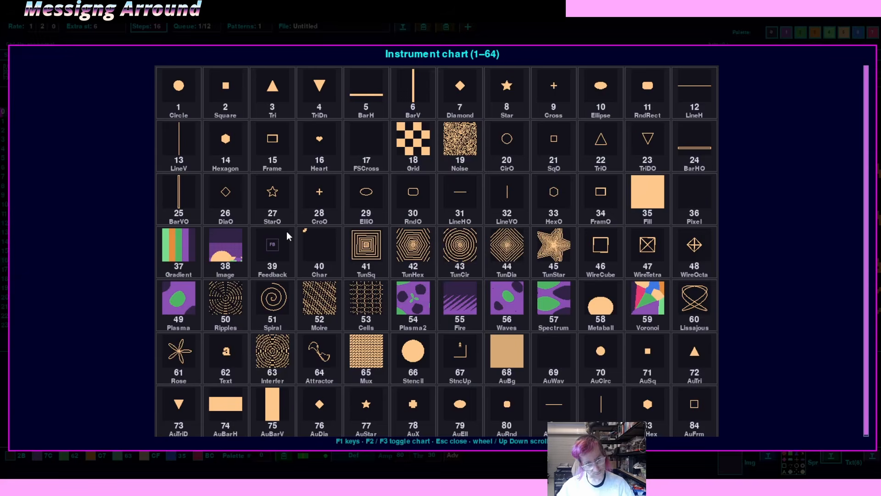
key("Escape")
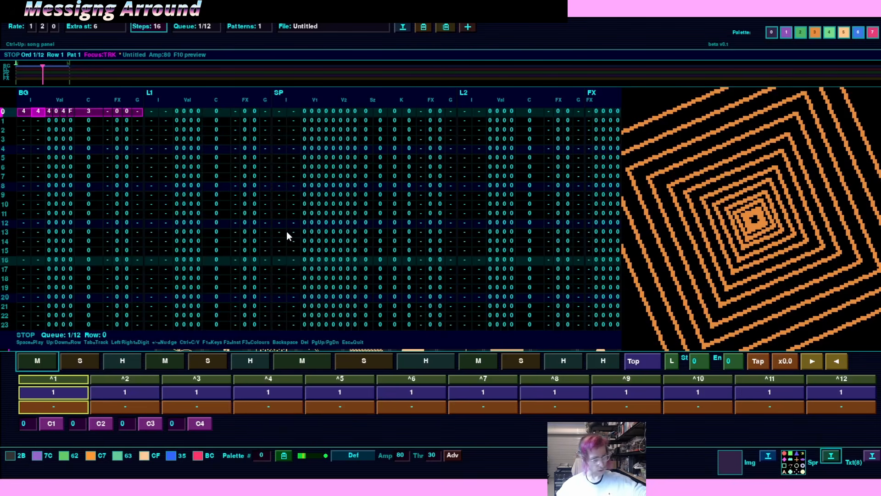
right_click(34, 111)
key("Down")
key("Down")
key("Down")
key("Down")
key("Down")
key("Down")
key("Down")
key("Down")
key("Down")
key("Down")
key("Down")
key("Down")
key("Down")
key("Down")
key("Down")
key("Down")
key("Down")
key("Down")
key("Down")
key("Down")
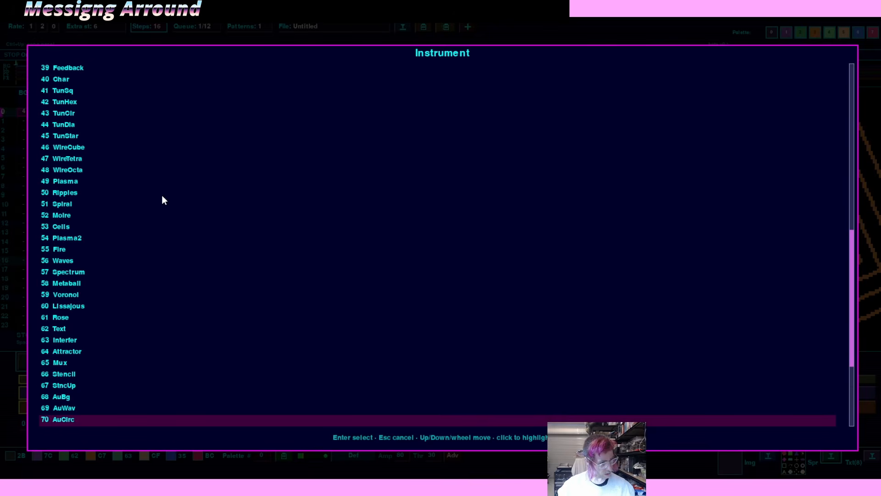
key("Down")
key("Down")
key("Down")
key("Down")
key("Down")
key("Down")
key("Down")
key("Down")
key("Down")
key("Down")
key("Down")
key("Down")
key("Down")
key("Down")
key("Down")
key("Down")
key("Down")
key("Down")
key("Down")
key("Down")
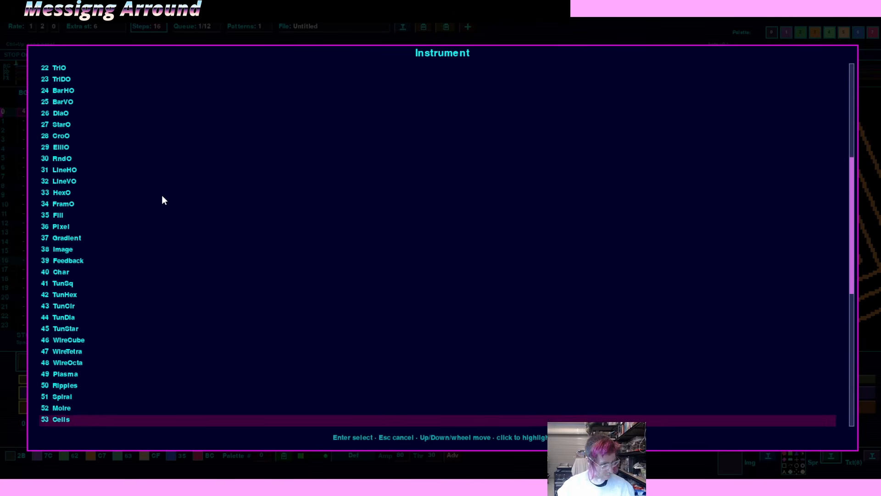
key("Escape")
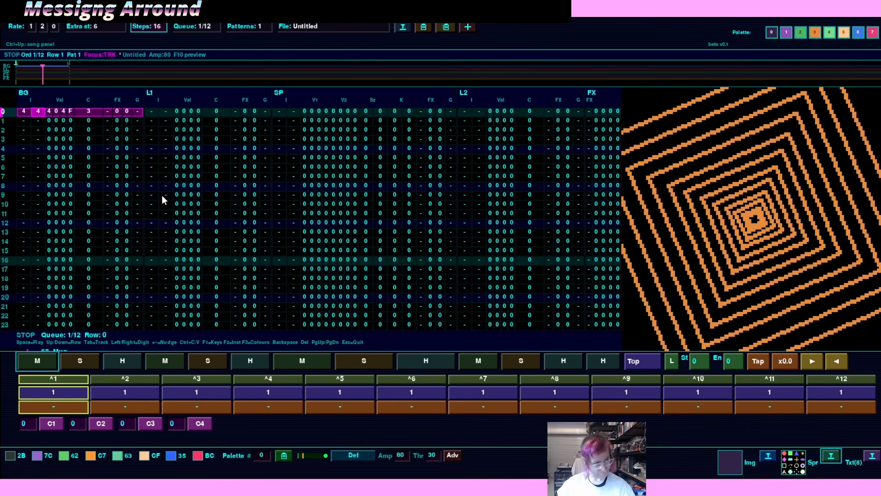
Raise the row 0 BG instrument one at a time to 49, previewing the wireframe and plasma instruments
key("plus")
key("plus")
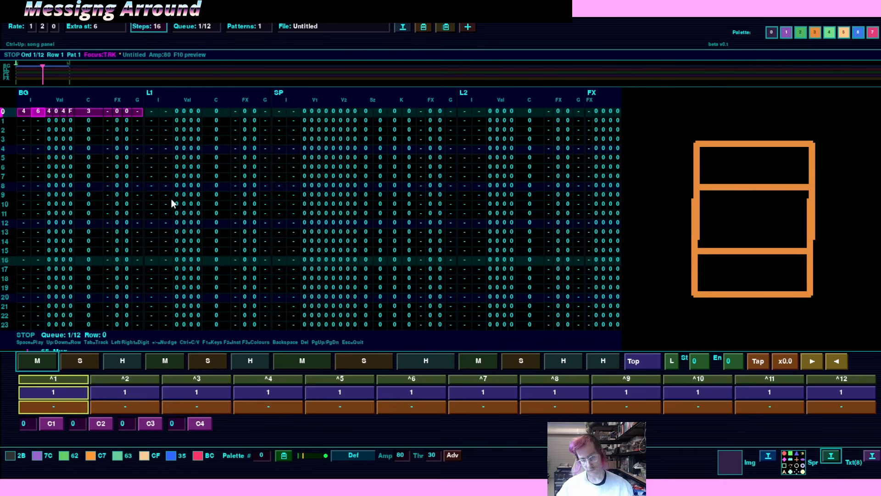
key("plus")
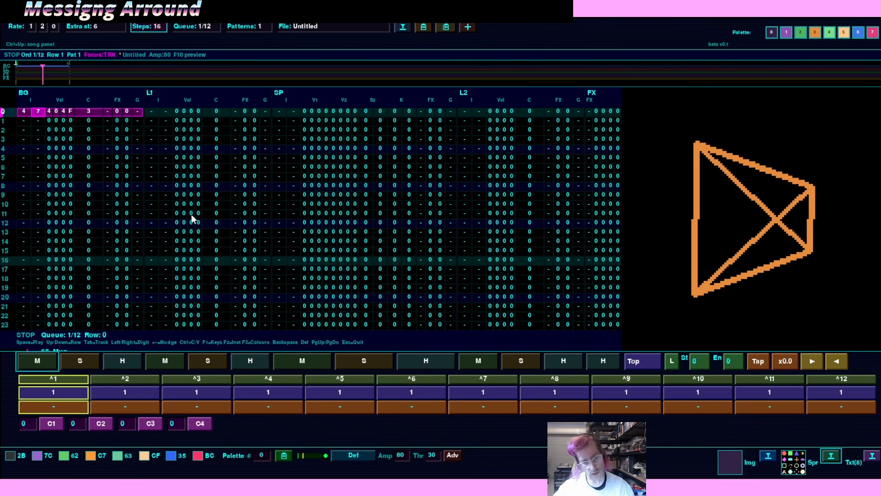
key("plus")
key("plus")
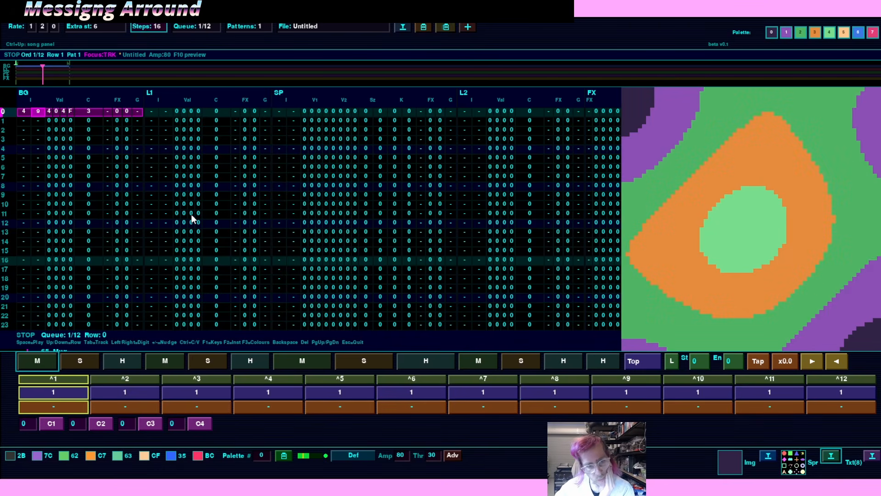
Cycle the last digit of the row 0 BG Val and set it to 6
key("Down")
key("Down")
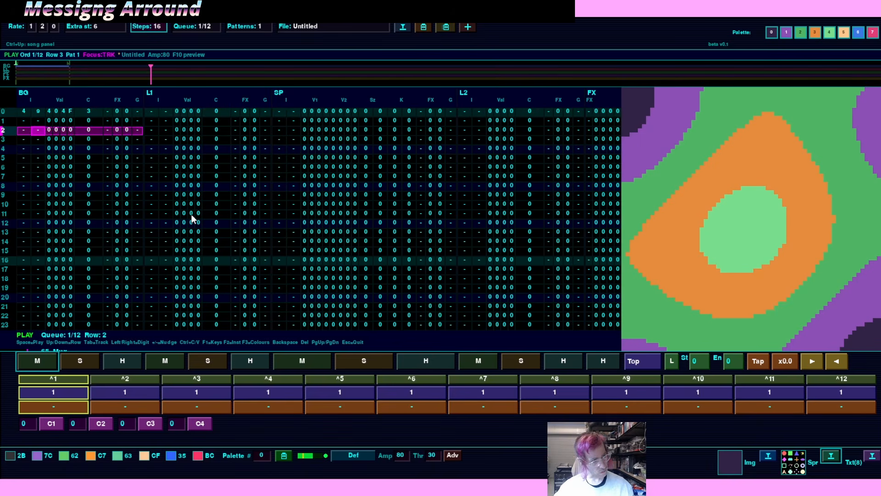
key("Up")
key("Up")
key("Right")
key("Right")
key("Right")
key("Right")
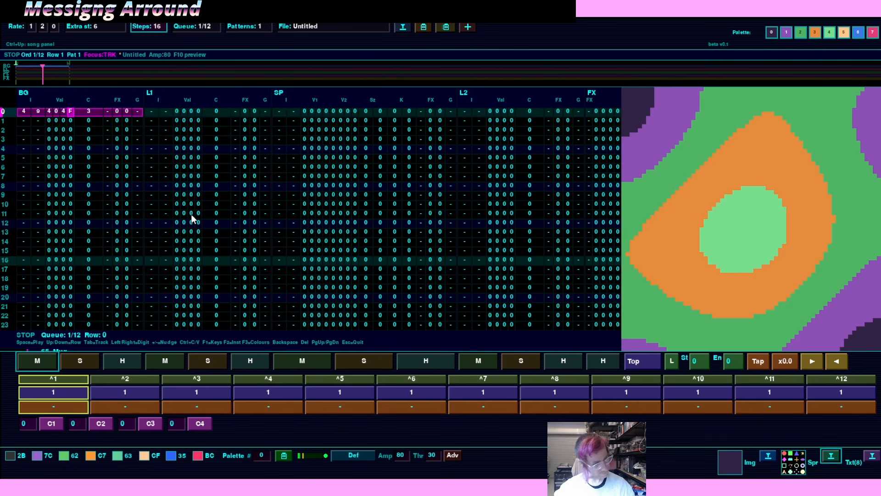
key("plus")
key("plus")
key("plus")
key("plus")
key("plus")
key("plus")
key("plus")
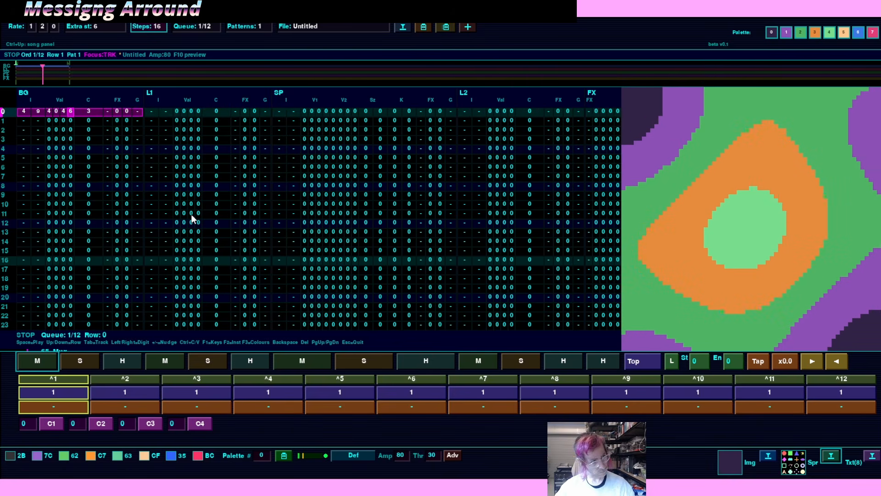
Try different values for the third digit of the row 0 BG Val, including 6 and F, and set it to 0
key("Left")
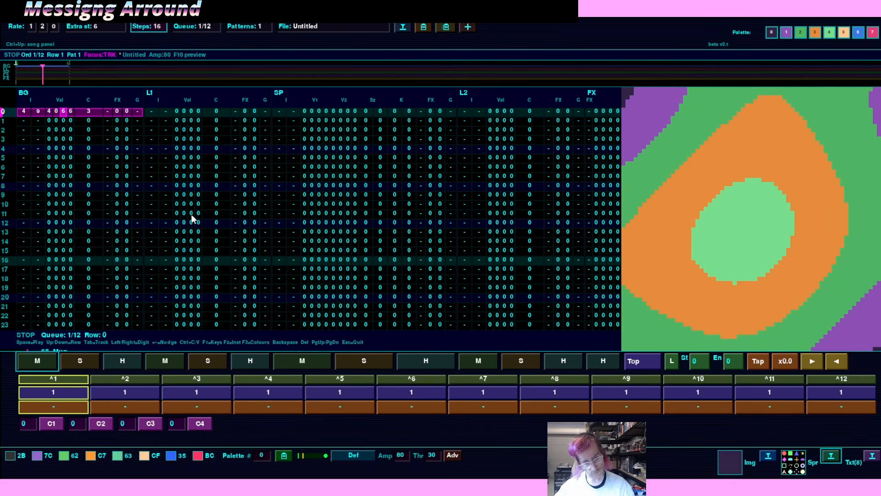
key("minus")
key("minus")
key("minus")
key("minus")
key("minus")
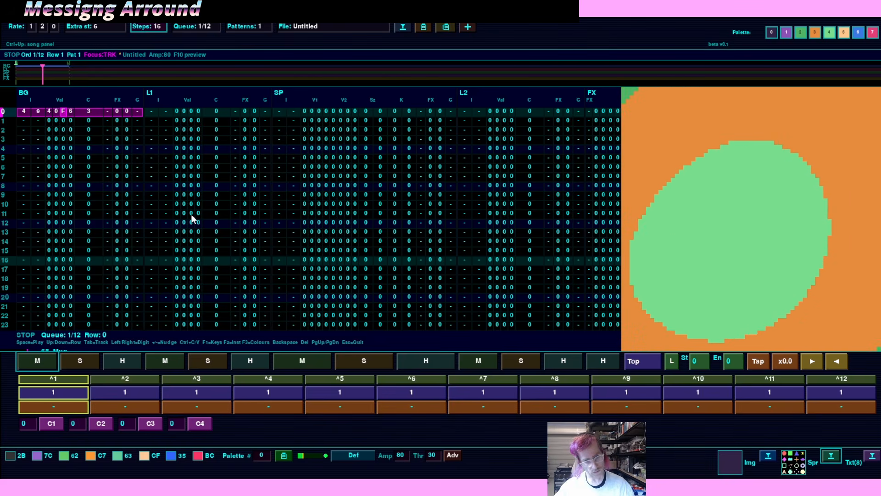
key("plus")
key("Right")
Raise the second digit of the row 0 BG Val to A to shift the plasma pattern
key("Left")
key("Left")
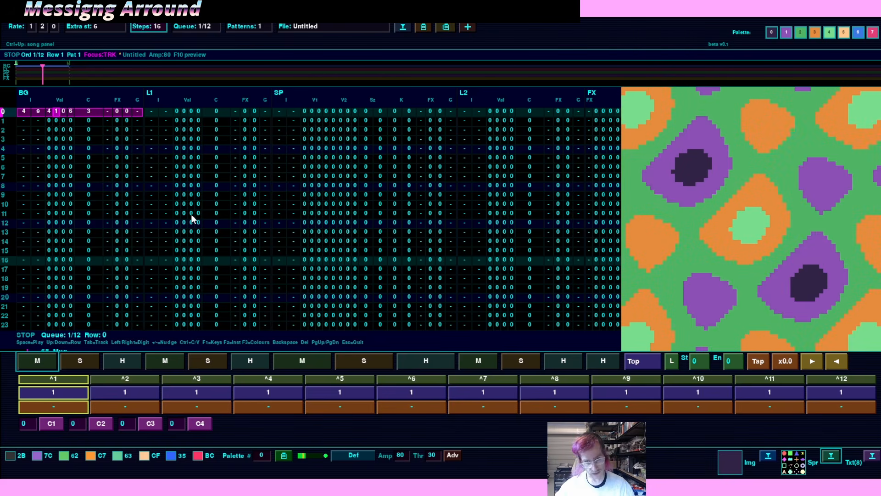
key("plus")
key("plus")
key("plus")
key("plus")
key("plus")
key("plus")
key("plus")
key("plus")
key("plus")
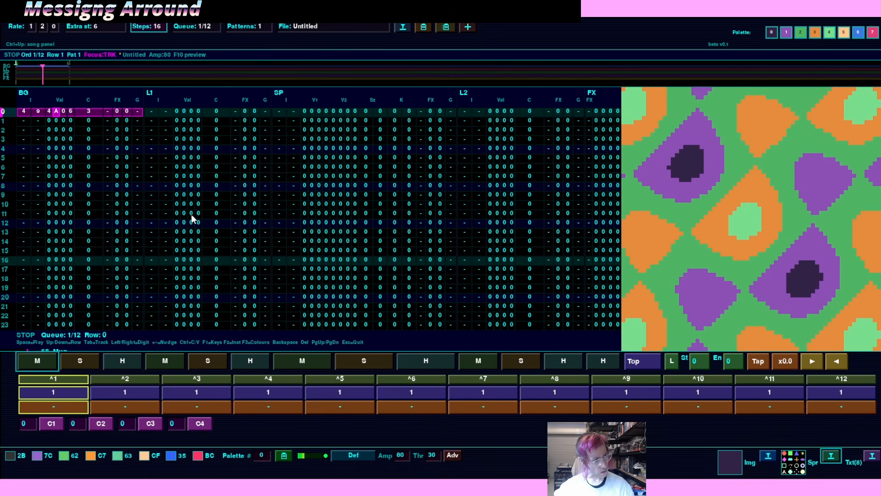
Set the row 0 BG instrument to 50 and raise it one at a time to 54, previewing each pattern
key("Left")
key("Left")
key("Left")
type("50")
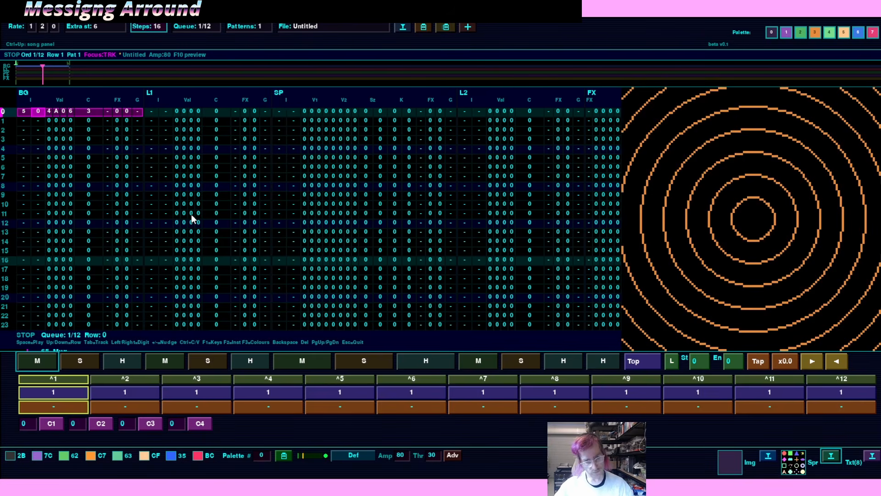
key("plus")
key("plus")
key("plus")
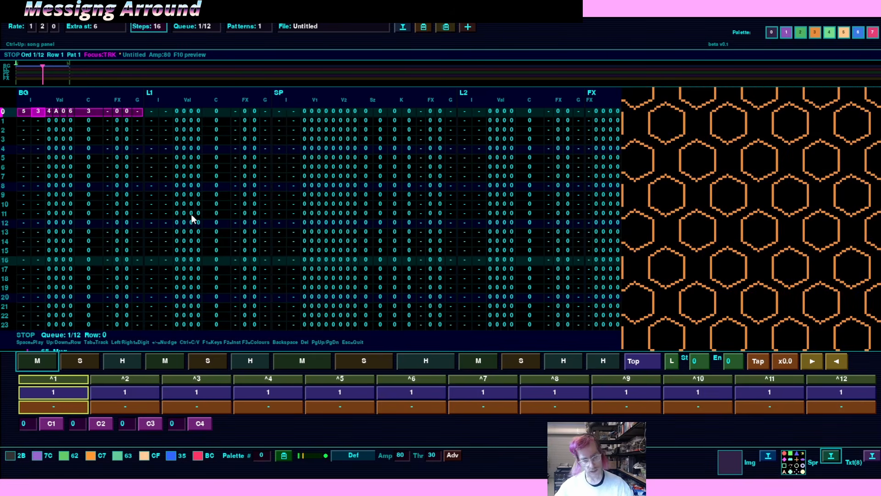
key("plus")
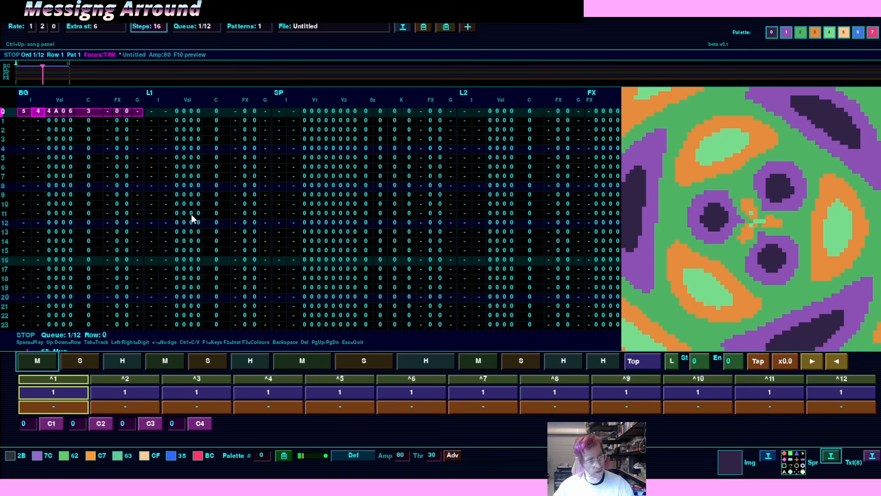
Try neighbouring values for the row 0 BG colour (C) and lower it to 0
key("Right")
key("Right")
key("Right")
key("Right")
key("Right")
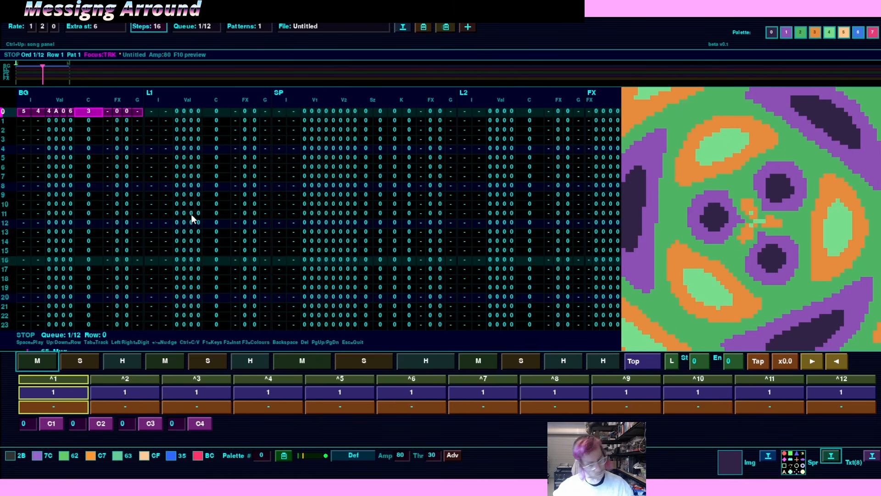
key("plus")
key("plus")
key("minus")
key("minus")
key("minus")
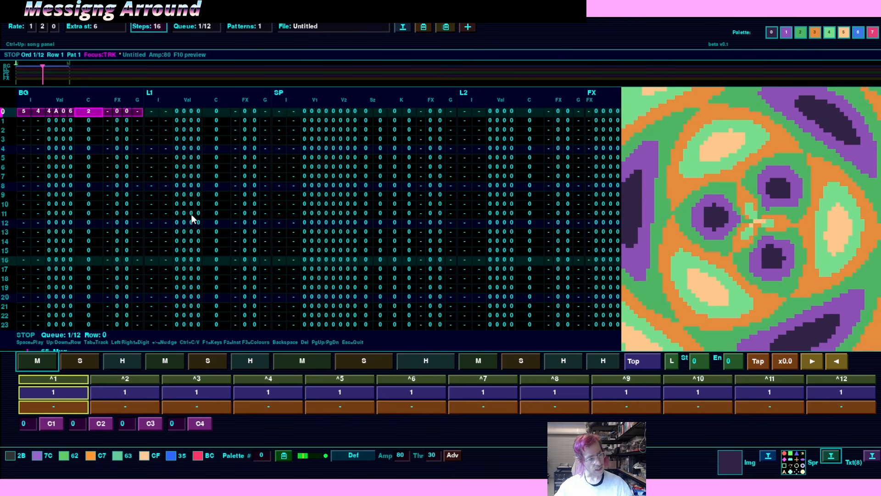
key("minus")
key("minus")
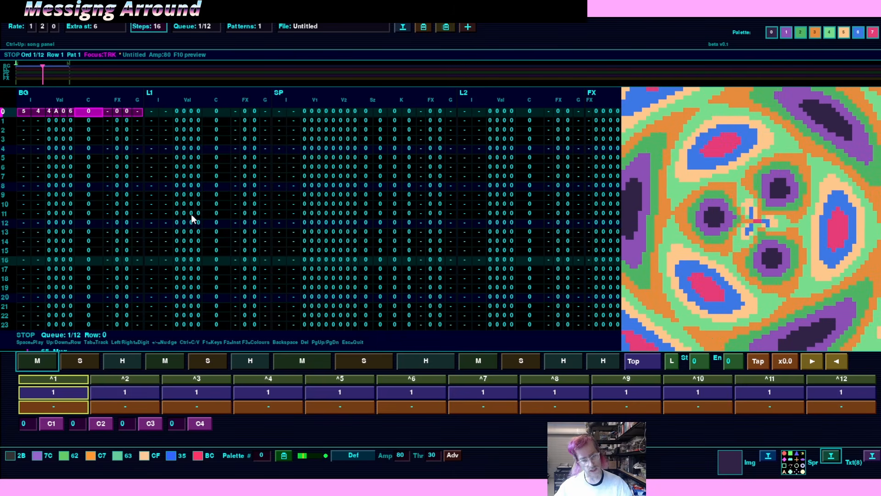
Cycle the row 0 BG colour up to 6 and back down to 0 to compare the palette ranges
key("plus")
key("plus")
key("plus")
key("plus")
key("plus")
key("plus")
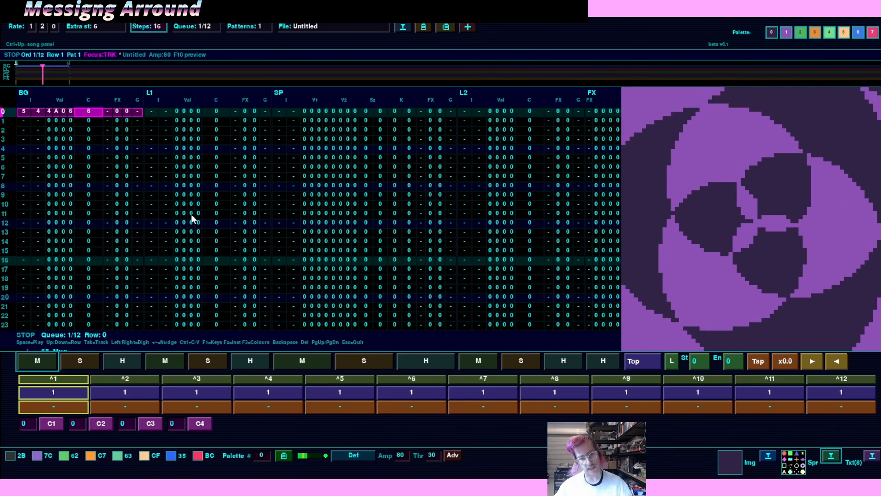
key("minus")
key("minus")
key("minus")
key("minus")
key("minus")
key("minus")
key("minus")
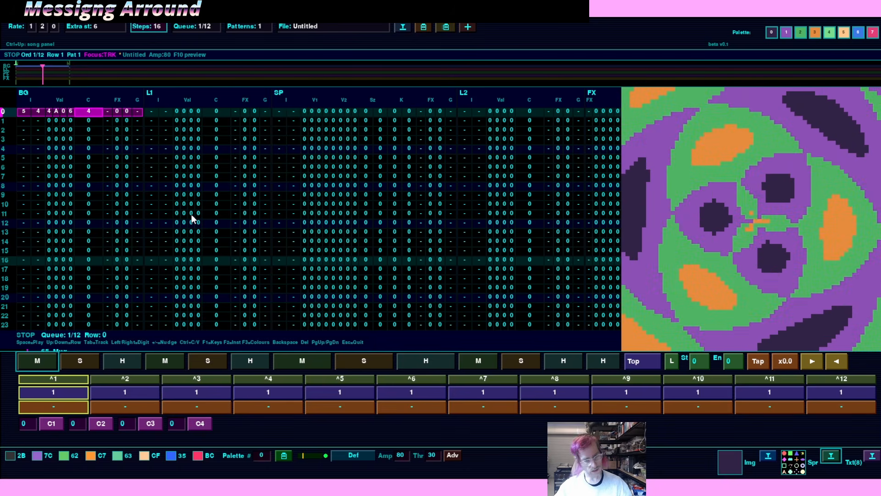
Raise the row 0 BG instrument one at a time to 58, comparing it with 57
key("Left")
key("Left")
key("Left")
key("Left")
key("Left")
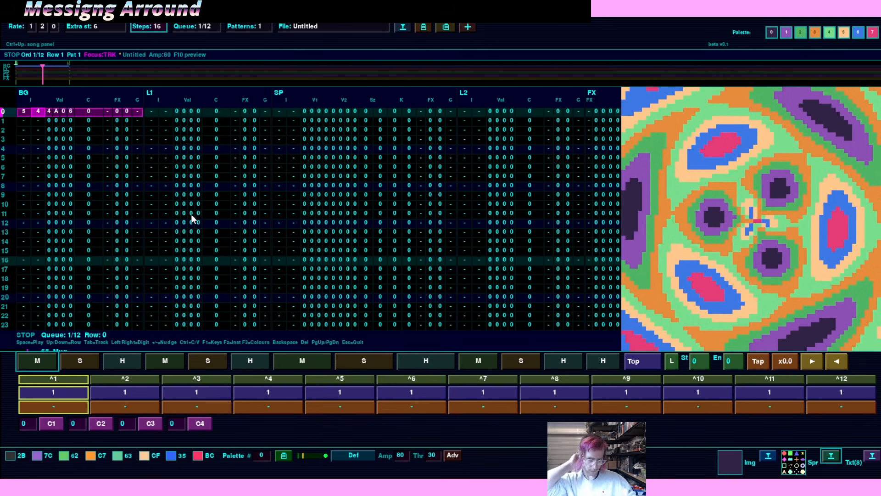
key("plus")
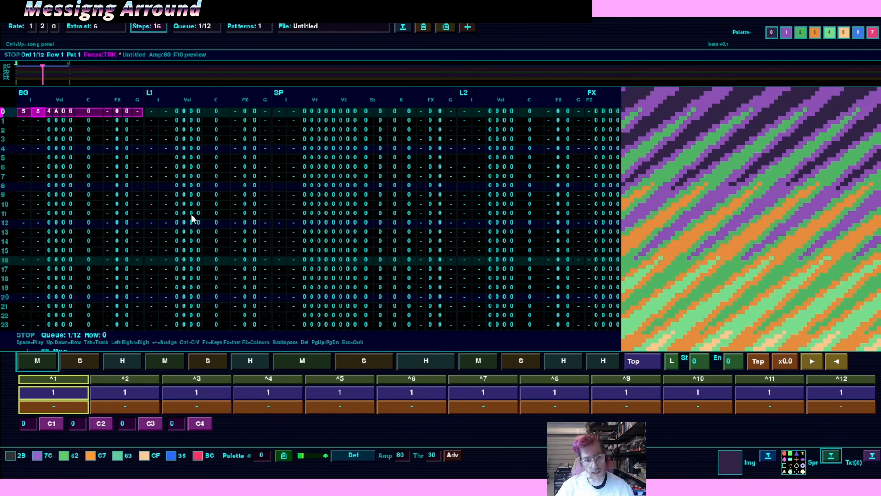
key("plus")
key("plus")
key("plus")
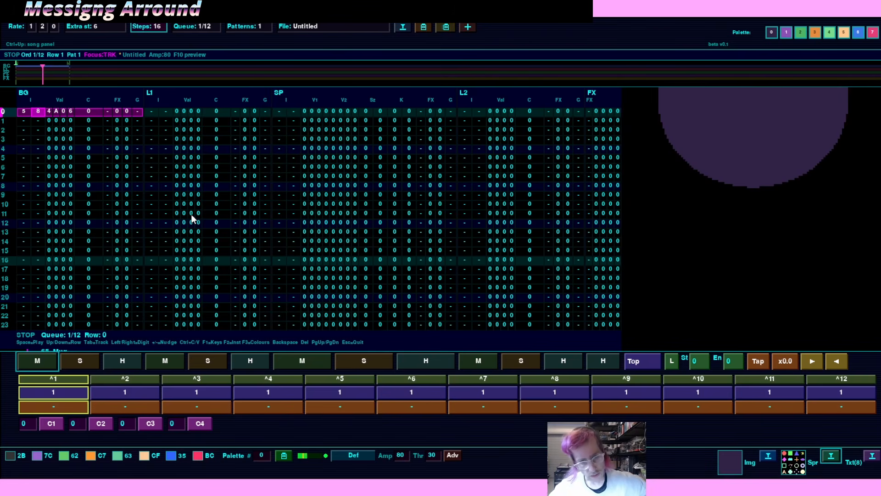
key("minus")
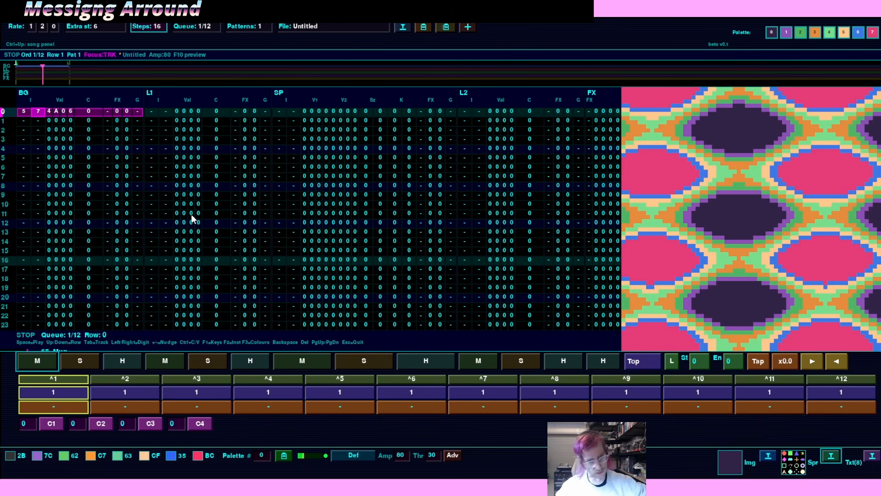
key("plus")
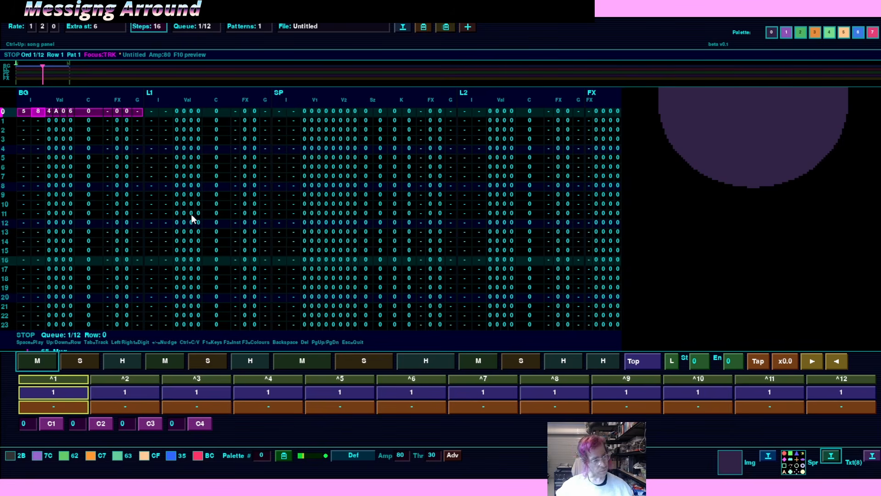
Set the row 0 BG Val to 4546 to centre the circle, and set its colour to 3
key("Right")
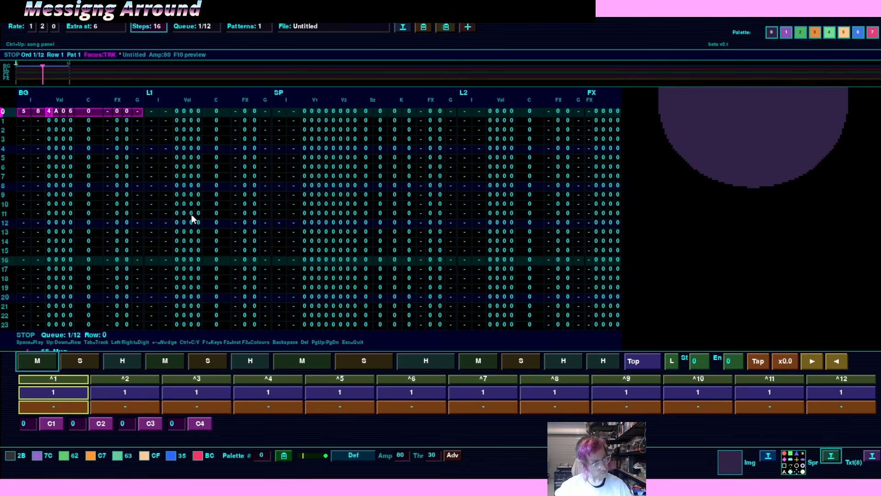
key("Right")
type("5")
key("Right")
type("5")
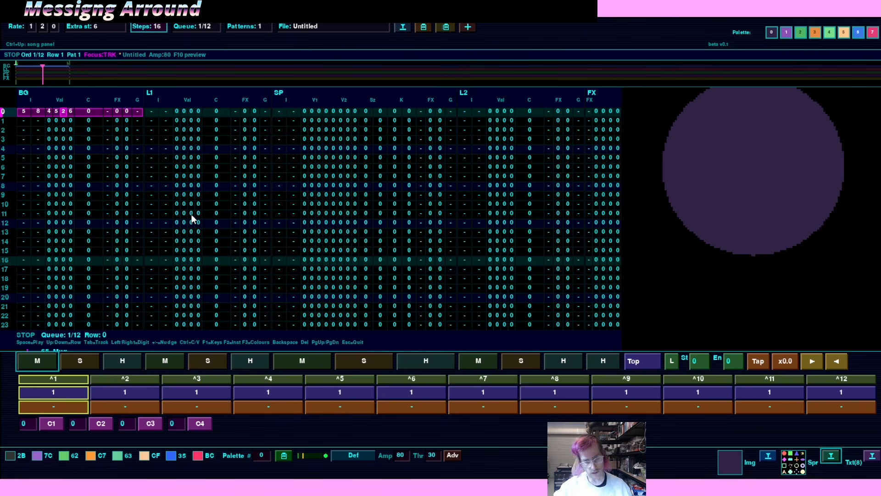
type("4")
key("Right")
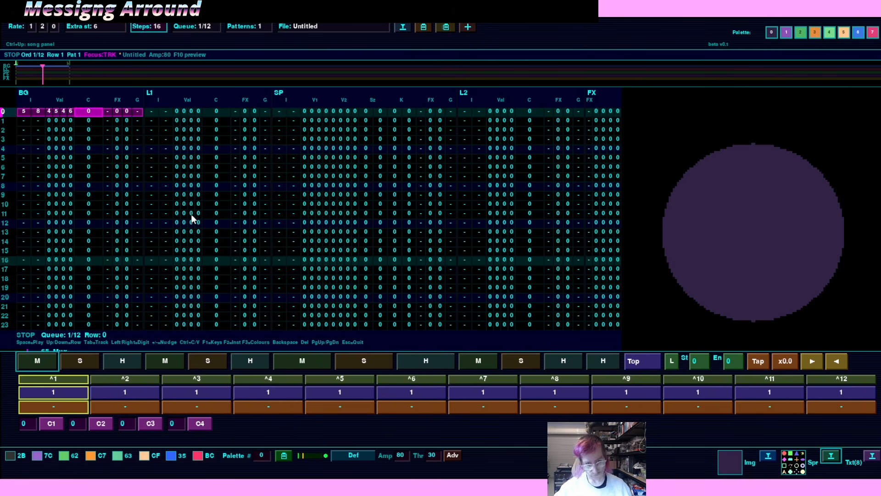
type("3")
Try 7 as the first digit of the row 0 BG Val and set it to 5
key("Left")
key("Left")
key("Left")
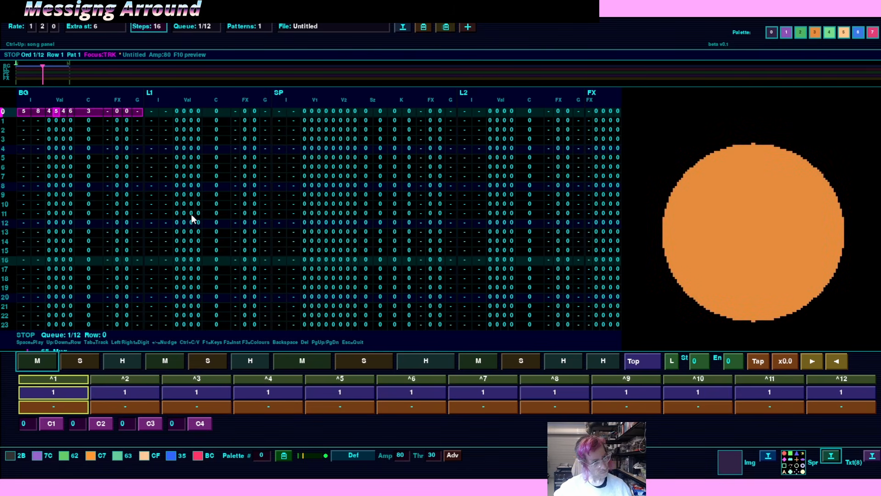
key("Left")
type("7")
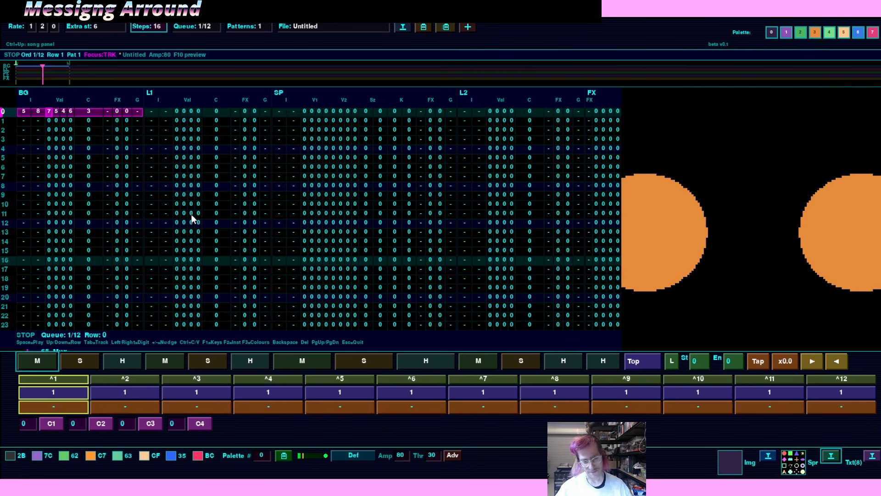
type("5")
Change the row 0 BG instrument to 59 and 60 in turn, comparing their shapes
key("Left")
type("9")
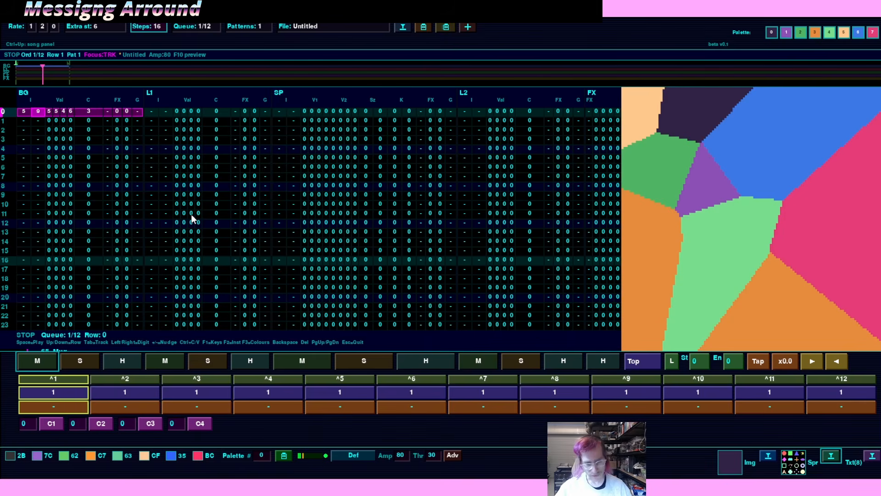
key("plus")
key("minus")
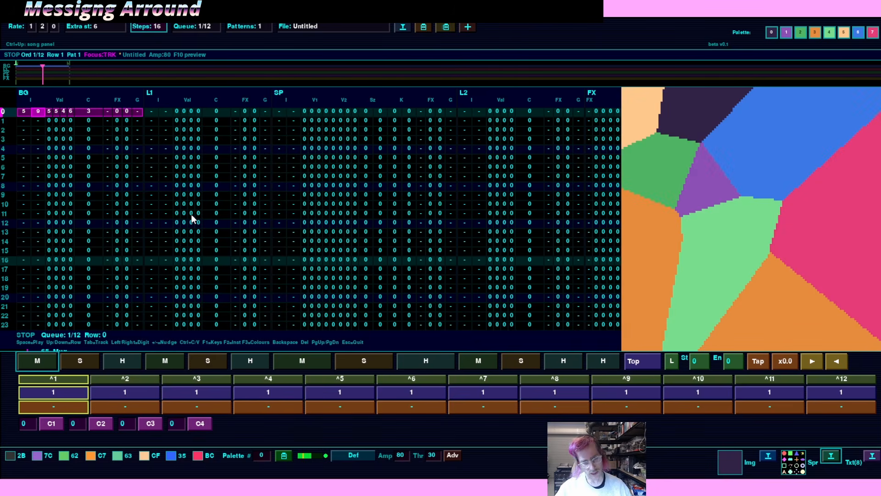
key("plus")
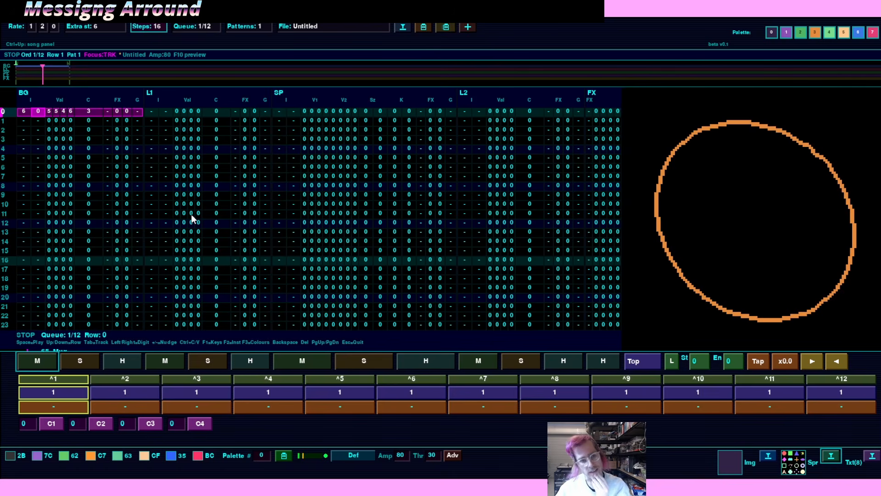
Set the second digit of the row 0 BG Val to 6 and raise its last digit to D
key("Right")
key("Right")
key("plus")
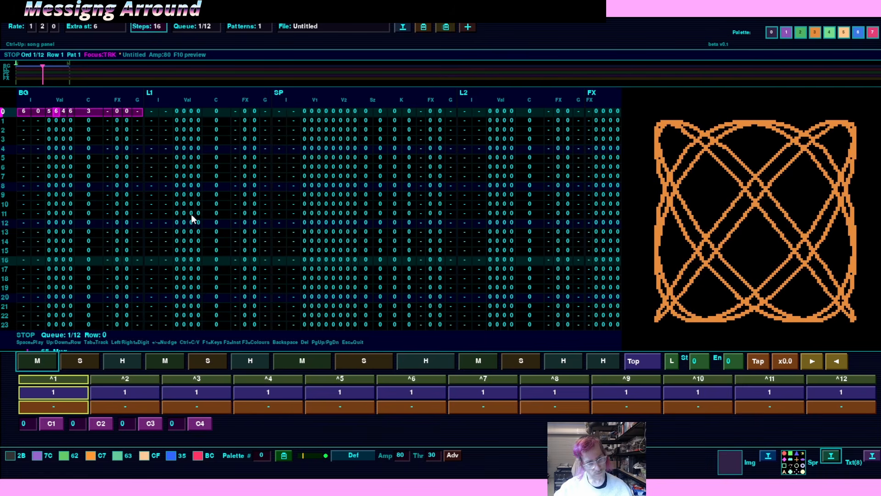
key("Right")
key("Right")
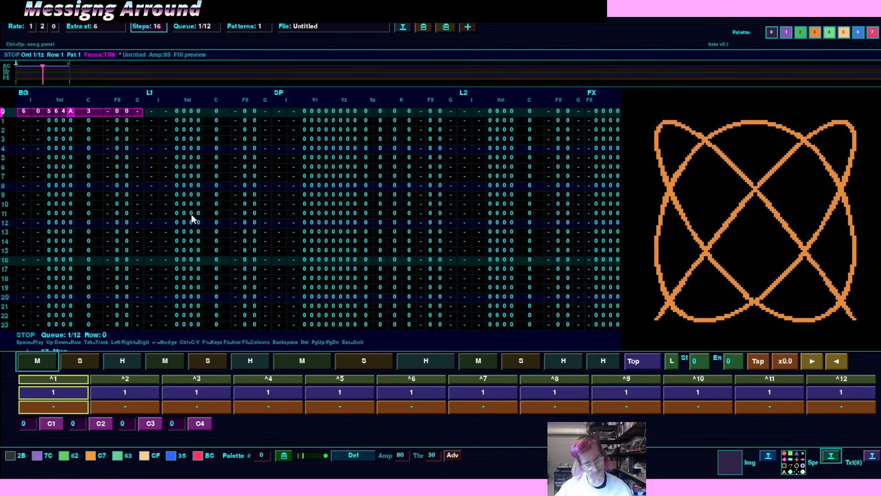
key("plus")
key("plus")
key("plus")
key("plus")
key("plus")
key("plus")
key("plus")
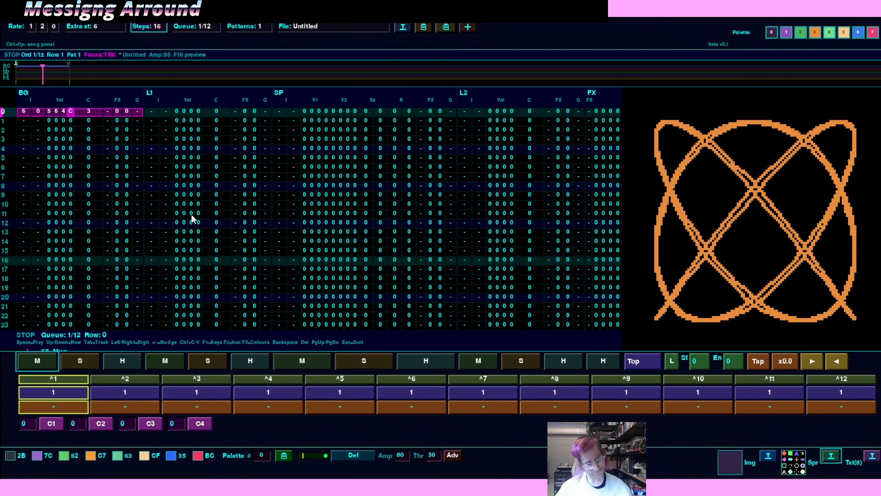
Raise the row 0 BG instrument to 61
key("Left")
key("Left")
key("Left")
key("Left")
key("plus")
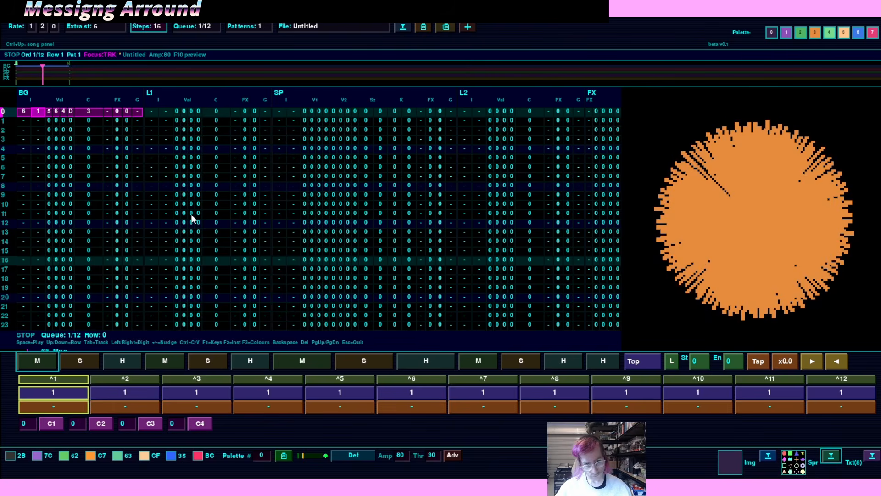
Set the second digit of the row 0 BG Val to D and its third digit to 0
key("Right")
key("Right")
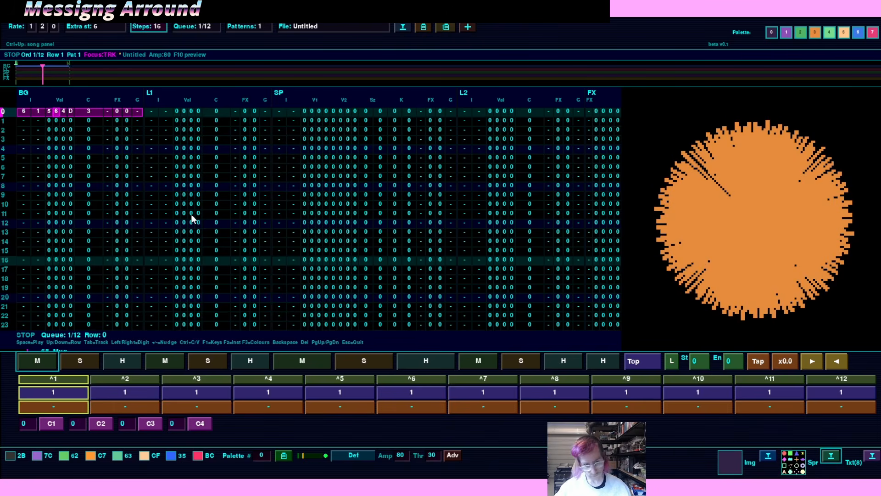
key("Left")
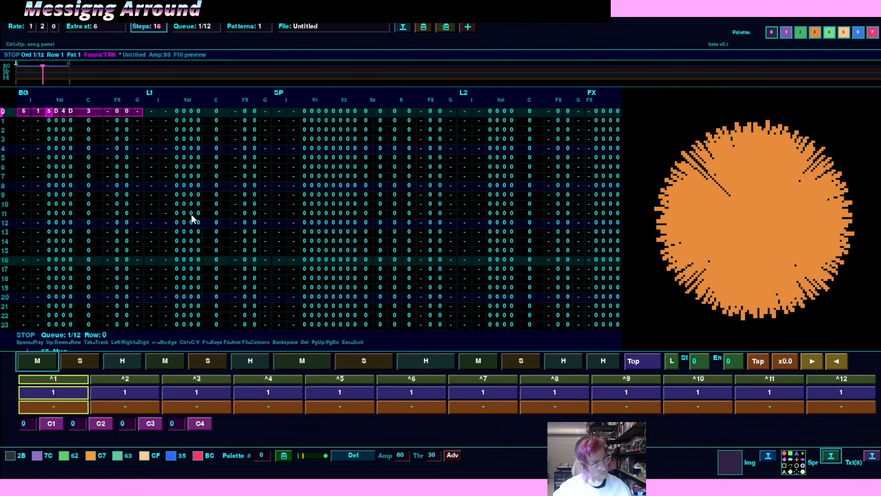
key("Right")
key("Right")
key("plus")
key("plus")
key("plus")
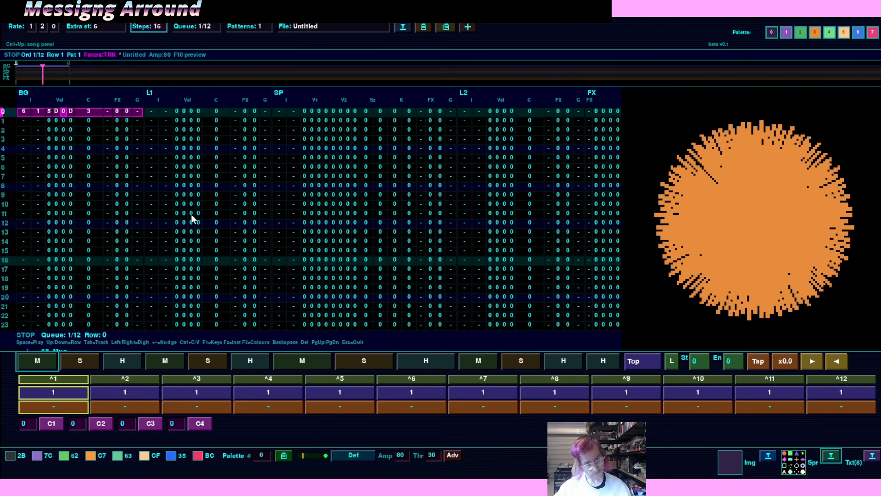
Raise the third digit of the row 0 BG Val step by step up to E
key("plus")
key("plus")
key("plus")
key("plus")
key("plus")
key("plus")
key("plus")
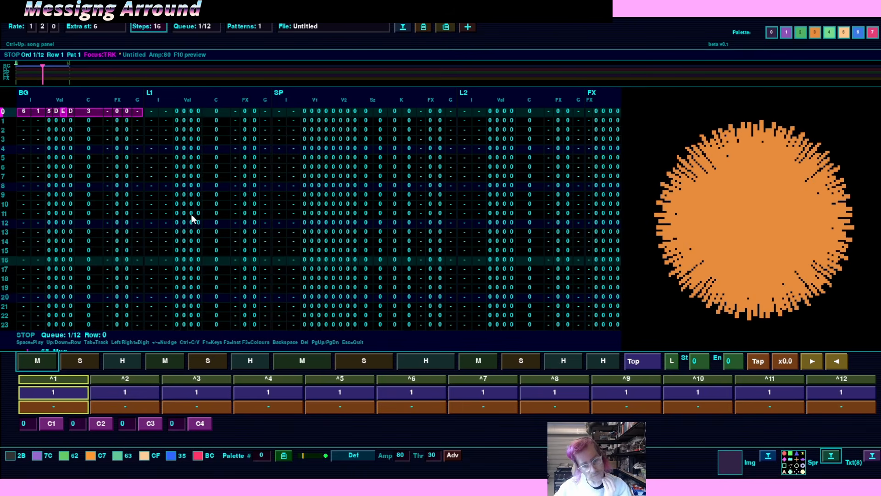
Reset all four digits of the row 0 BG Val to 0
key("Left")
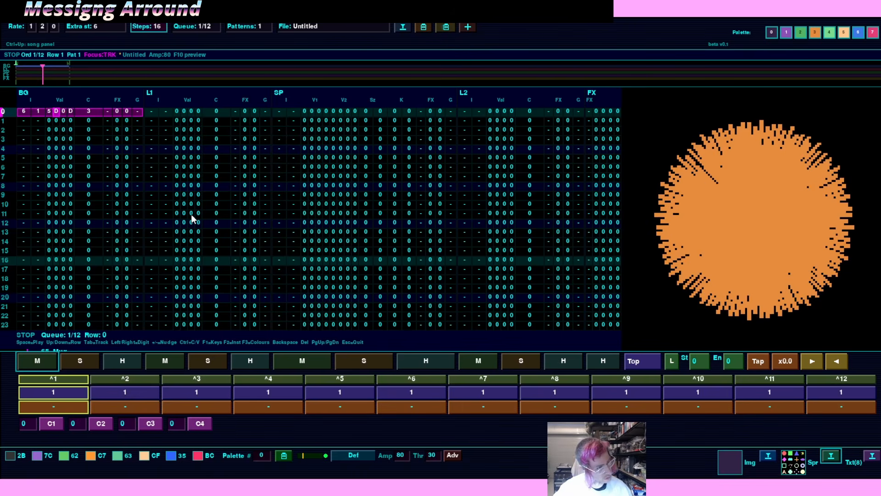
key("Right")
key("0")
key("0")
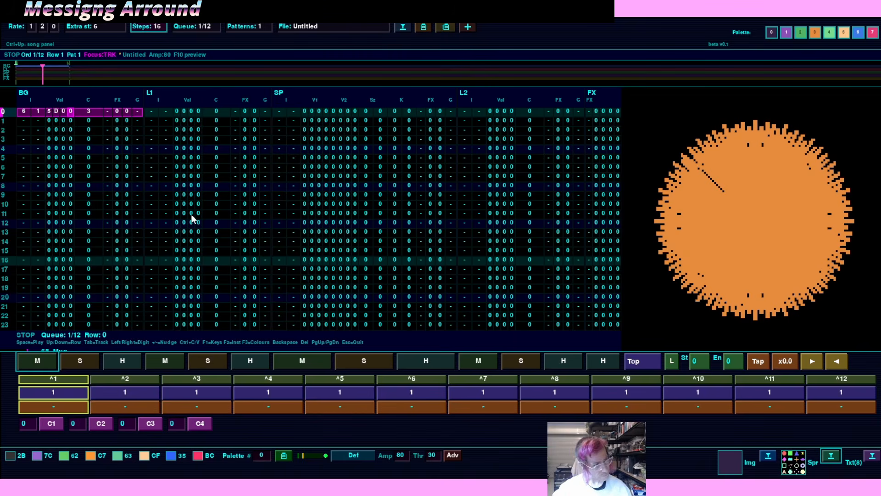
key("Left")
key("Left")
key("Left")
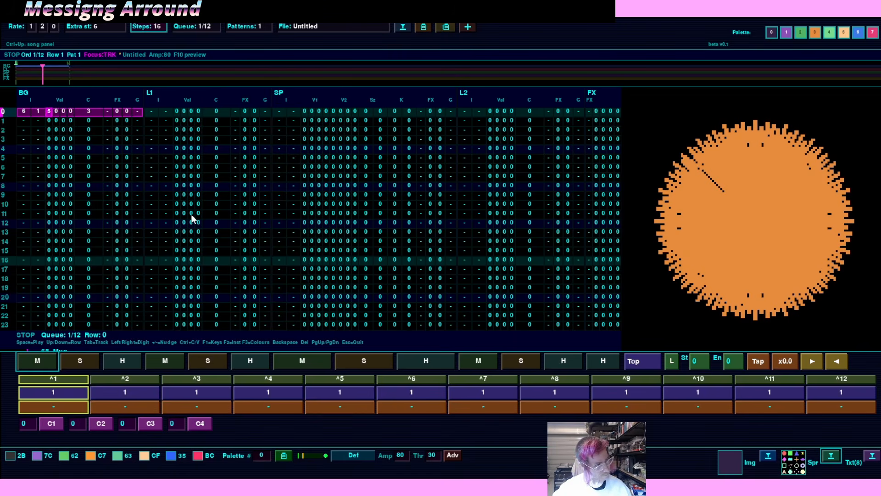
key("0")
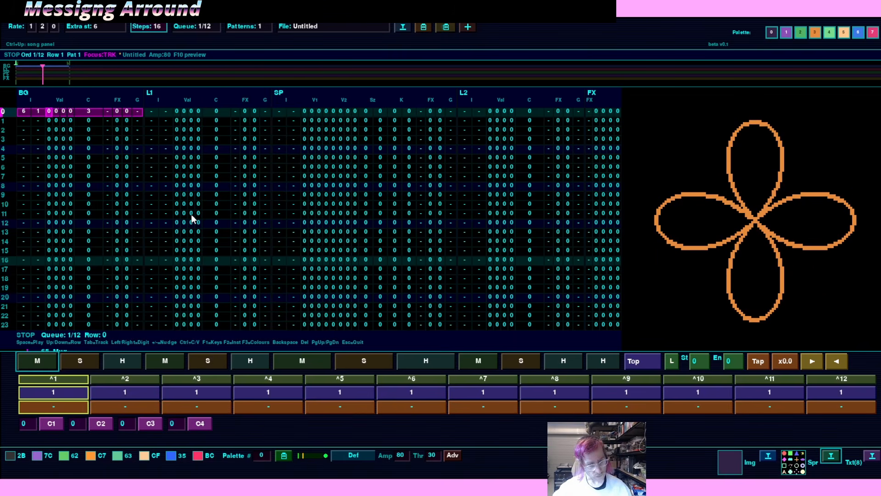
Set the last three digits of the row 0 BG Val to 5, D and 6, first trying 8 as the second digit
key("Right")
key("Right")
key("Right")
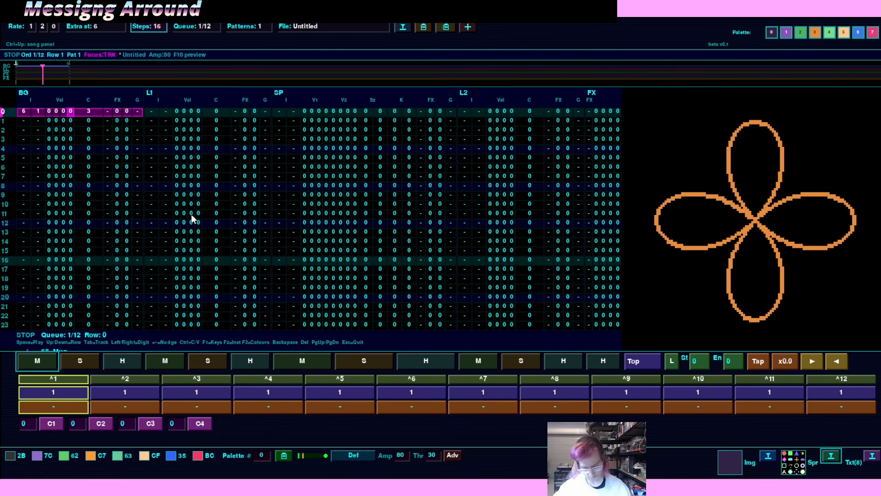
key("1")
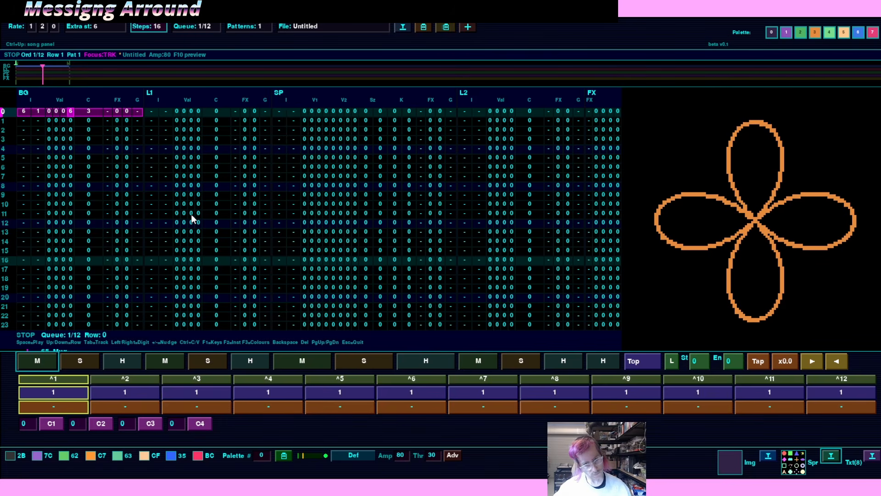
key("6")
key("Left")
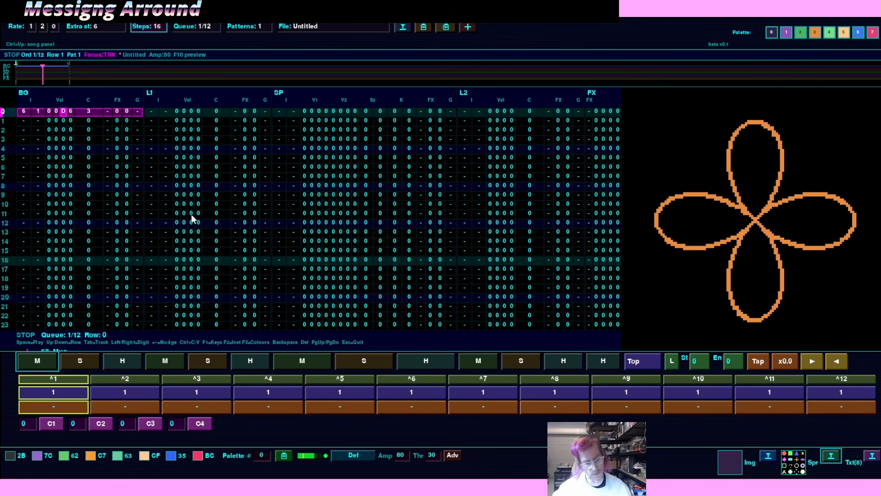
key("d")
key("Left")
key("7")
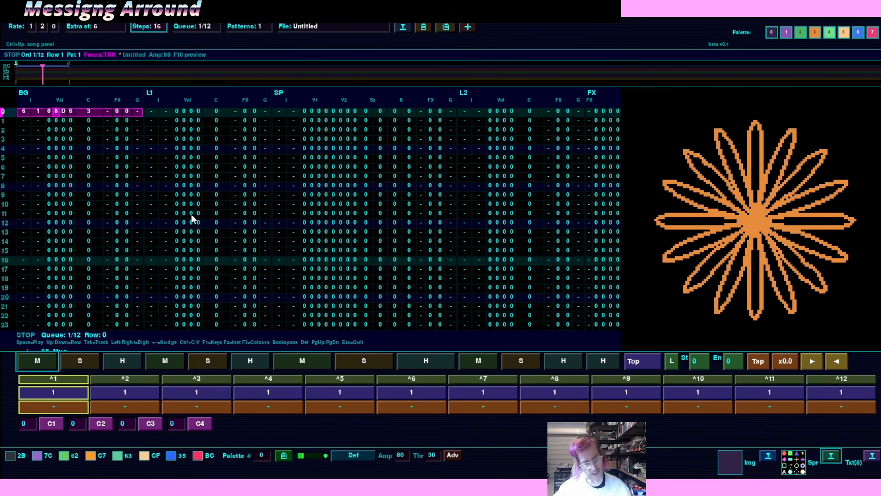
key("5")
Change the row 0 BG instrument to 62
key("Left")
key("Left")
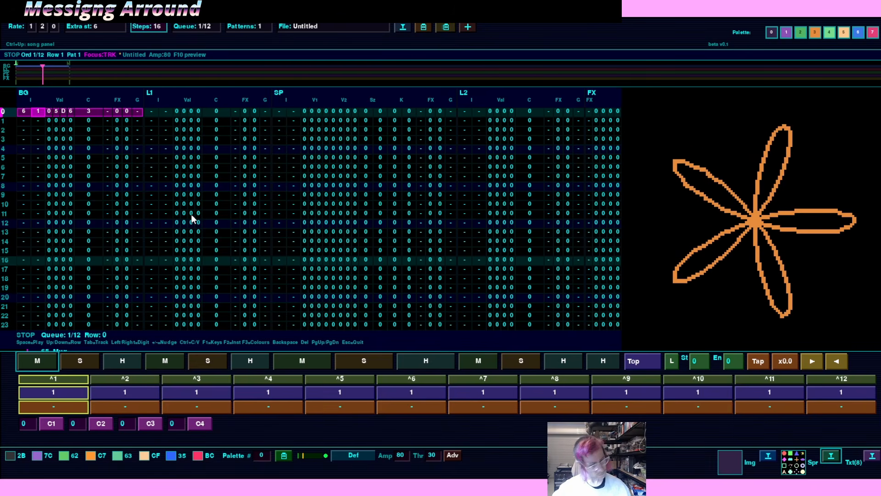
key("2")
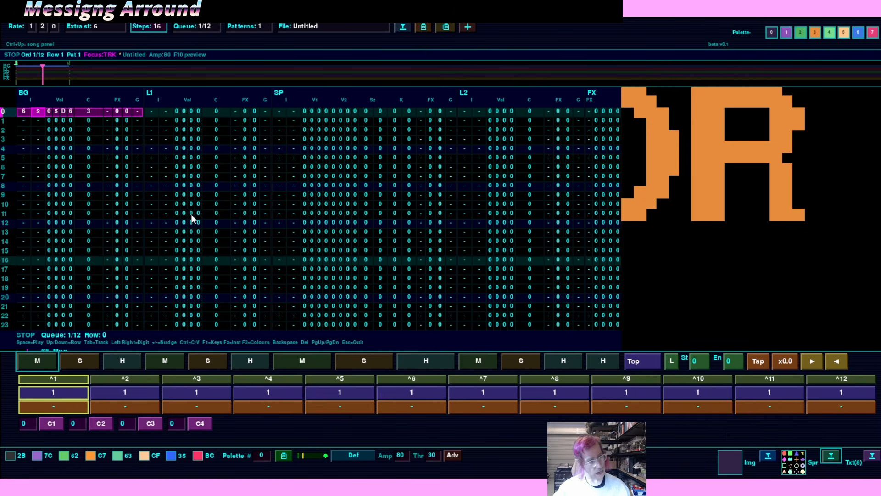
Set the second and last digits of the row 0 BG Val to 0
key("Right")
key("Right")
key("Right")
key("Right")
key("Left")
key("Left")
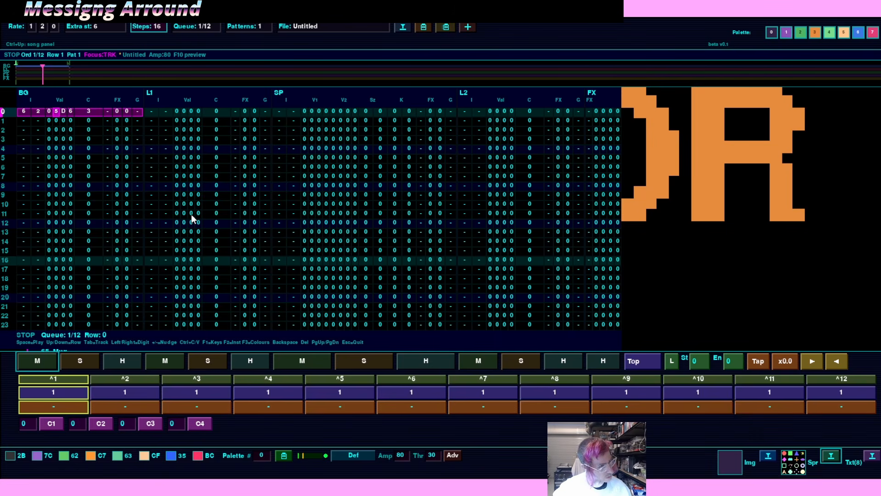
key("0")
key("Right")
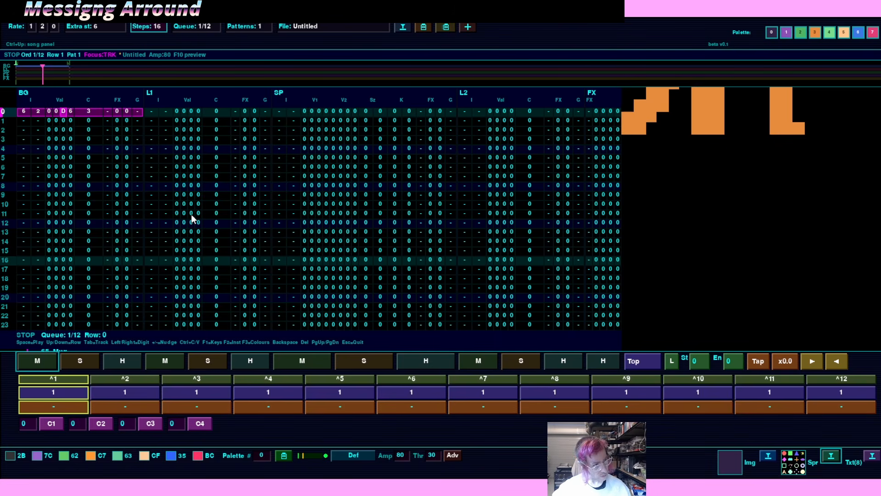
key("Right")
key("0")
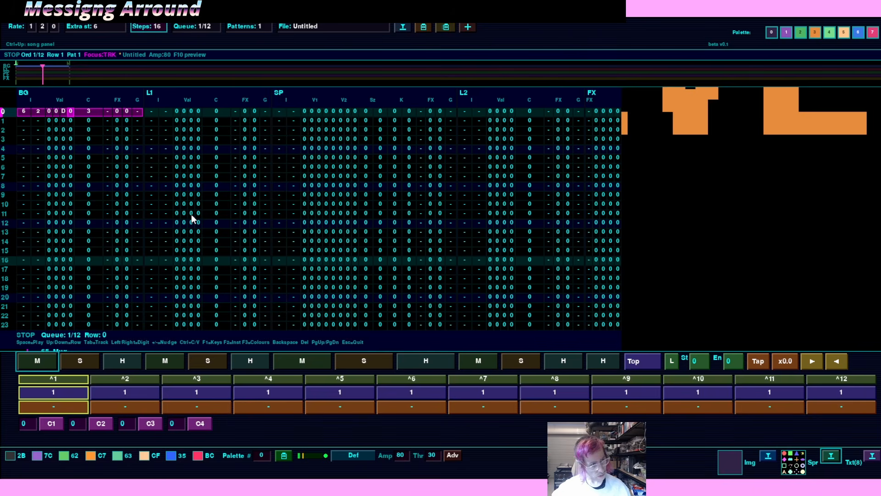
Try F and 2 as the first digit of the row 0 BG Val and set its third digit to 0
key("Left")
key("Left")
key("Left")
key("f")
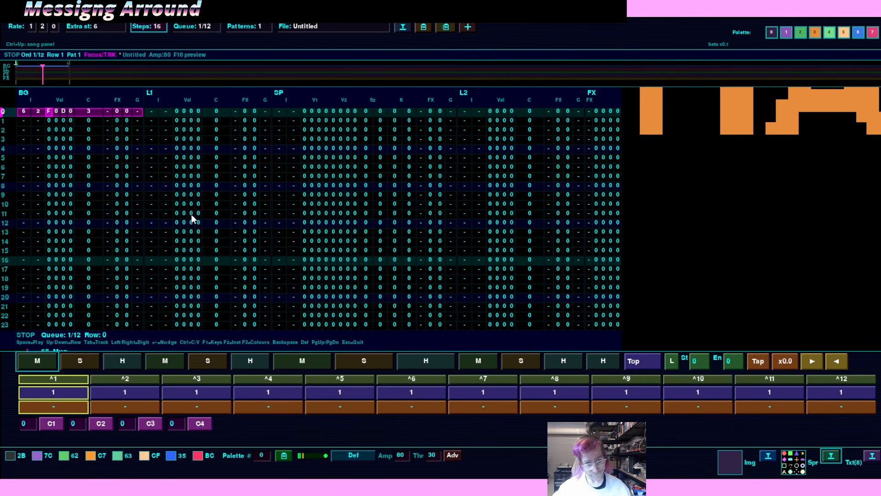
key("2")
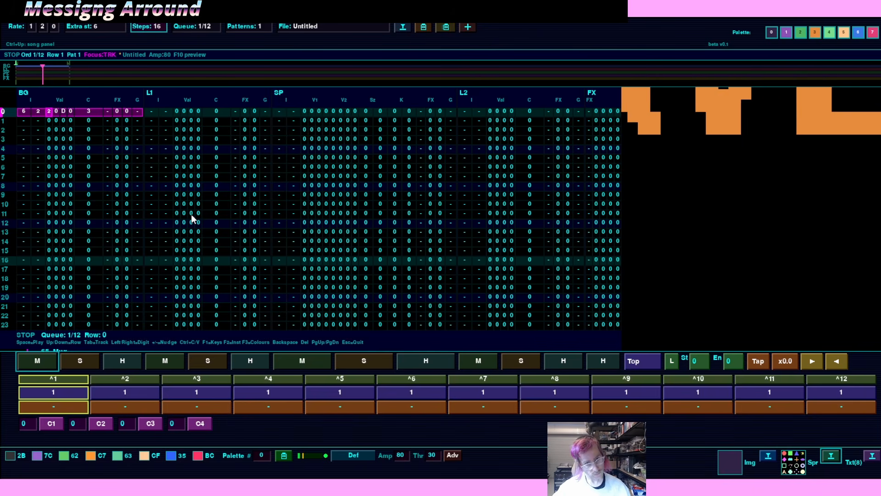
key("Right")
key("Right")
key("0")
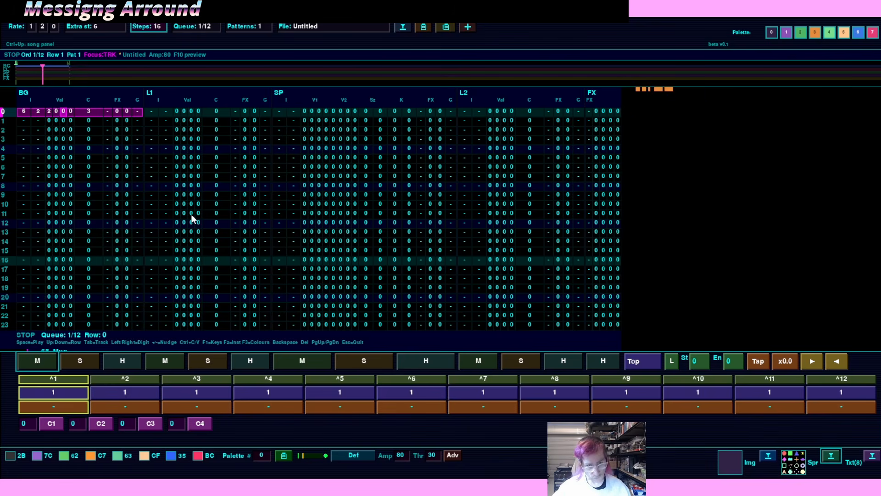
Set the first digit of the row 0 BG Val to 7 and its second digit to 6
key("Left")
key("Left")
key("6")
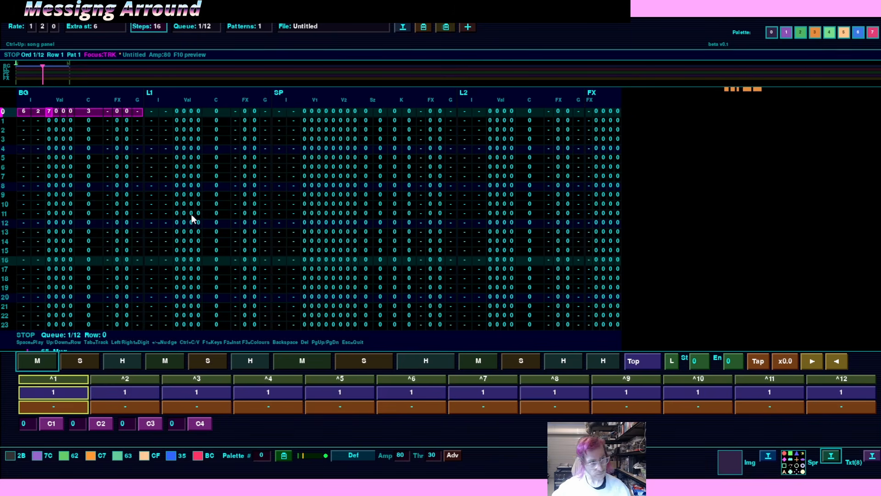
key("7")
key("Right")
key("4")
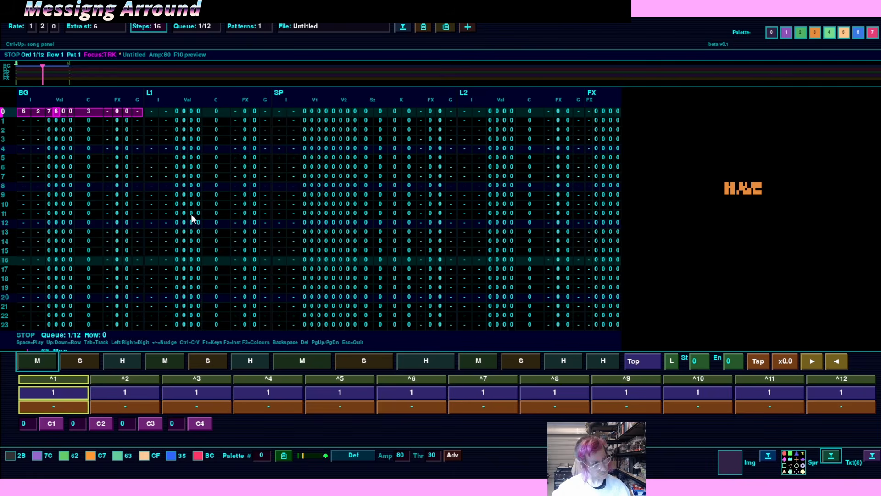
key("6")
Try 5 and A as the last digit of the row 0 BG Val, set the third digit to 3 and reset the last to 0
key("Right")
key("Right")
key("3")
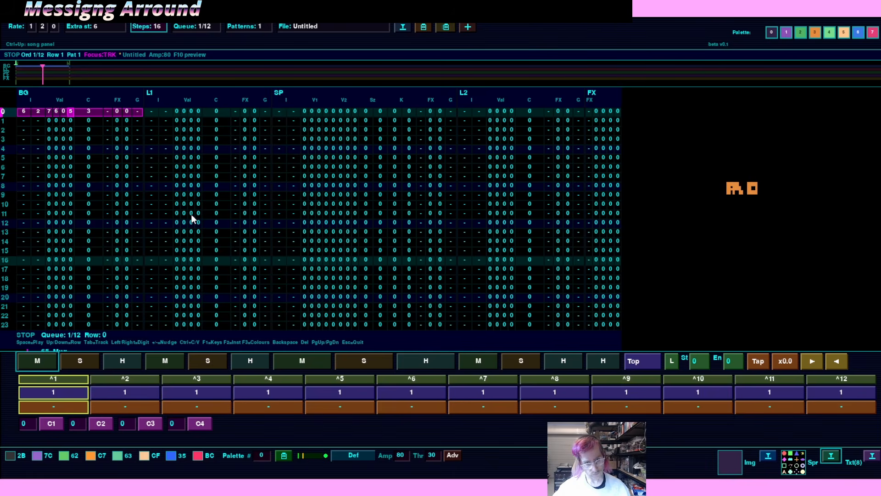
key("a")
key("Left")
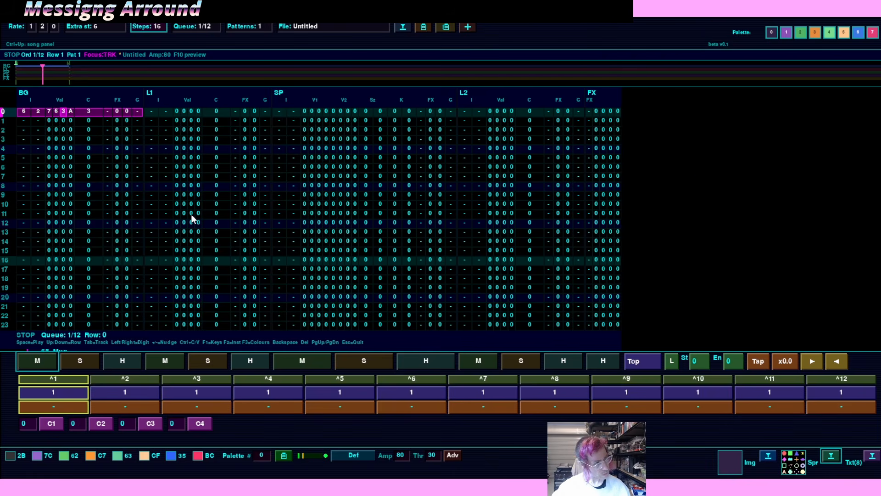
key("Left")
key("Right")
key("Right")
key("0")
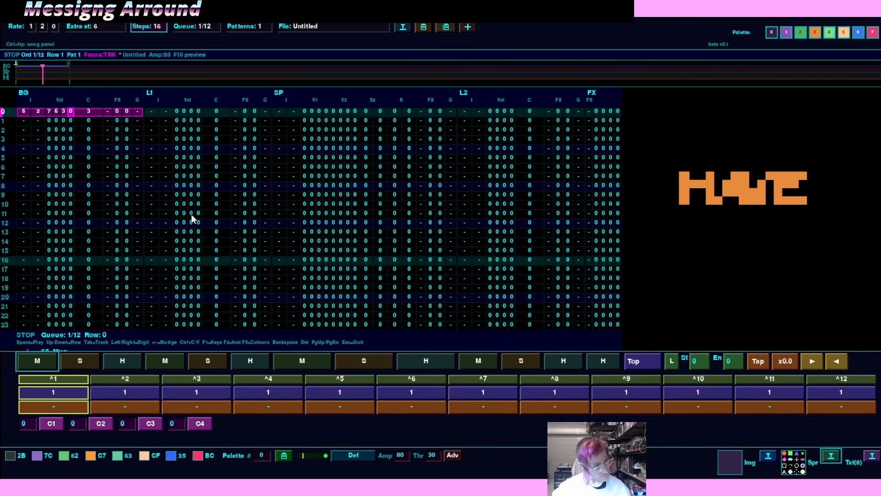
Set the third digit of the row 0 BG Val to 5 and raise its second digit to 8
key("Left")
key("4")
key("5")
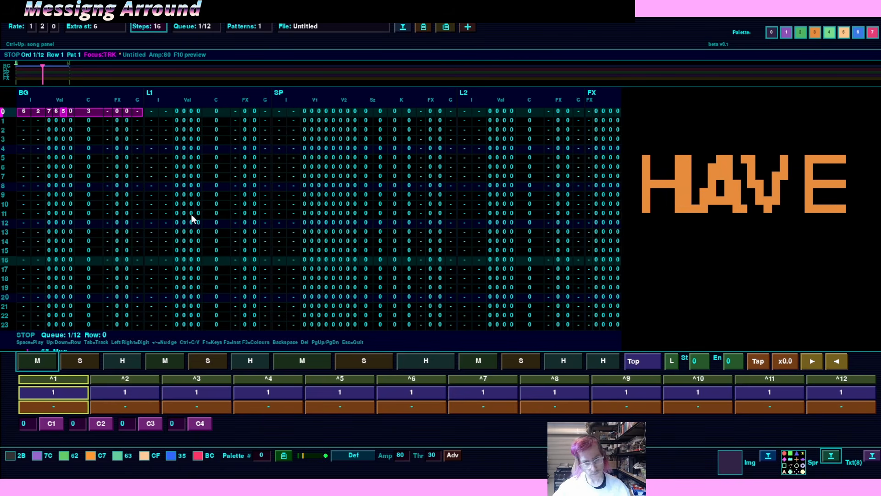
key("Left")
key("7")
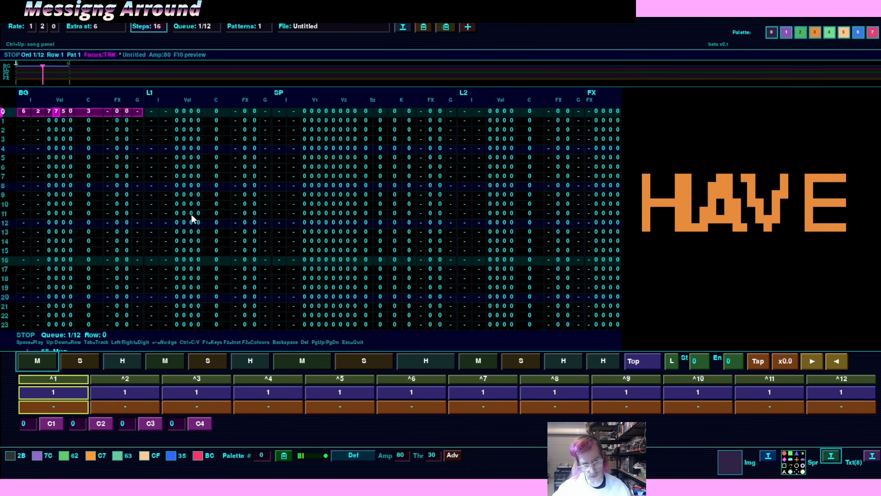
key("8")
Set the last digit of the row 0 BG Val to 3, comparing the displayed word with the one for 7
key("Right")
key("Right")
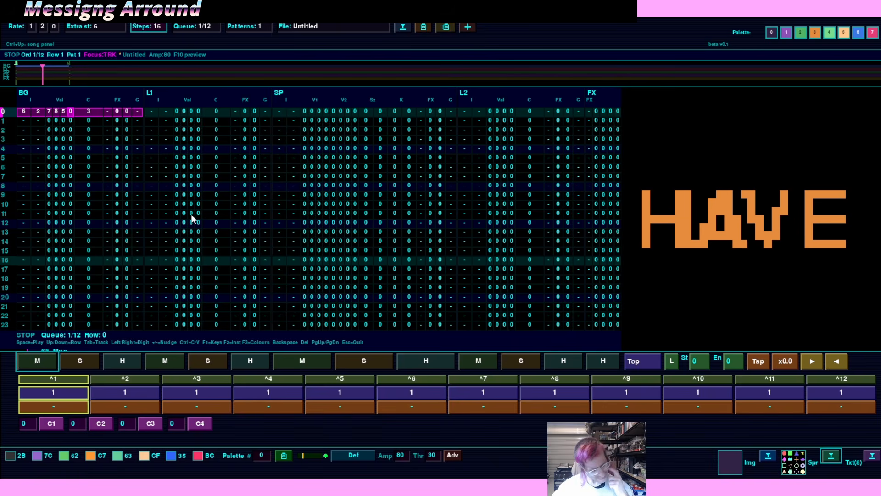
key("4")
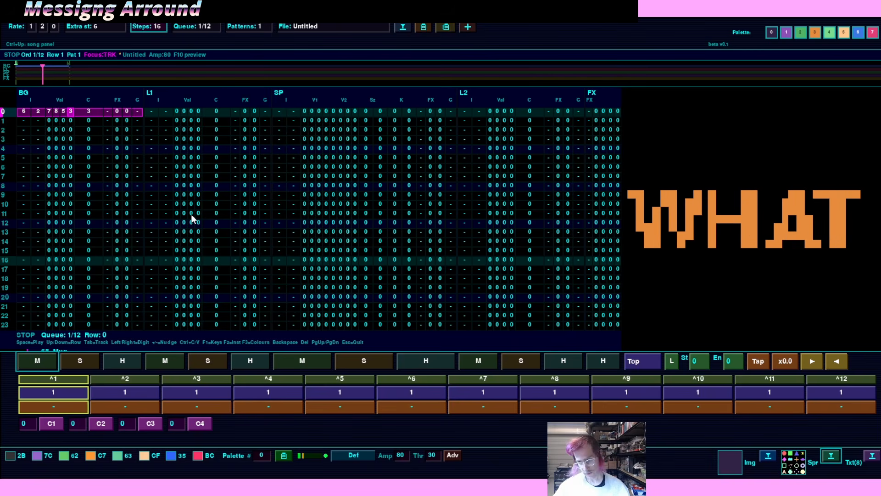
key("6")
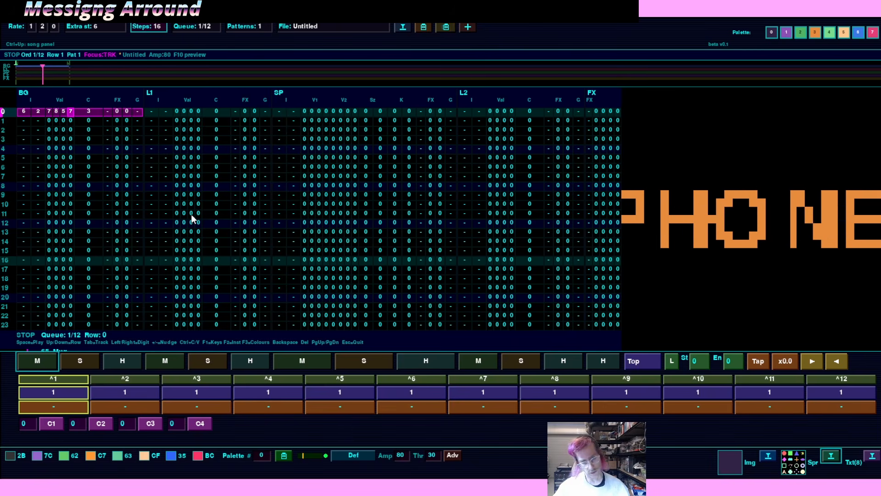
key("3")
Step the row 0 BG instrument from 63 up to 69, comparing the visuals
key("Left")
key("Left")
key("Left")
key("Left")
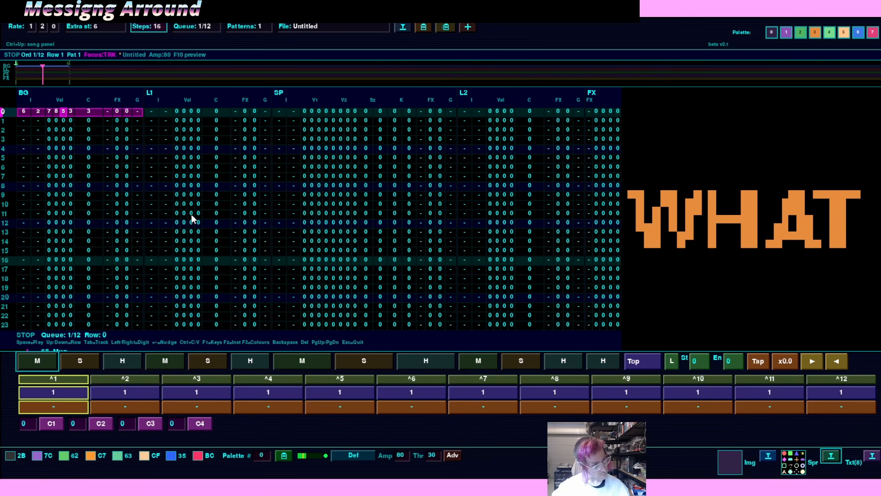
key("3")
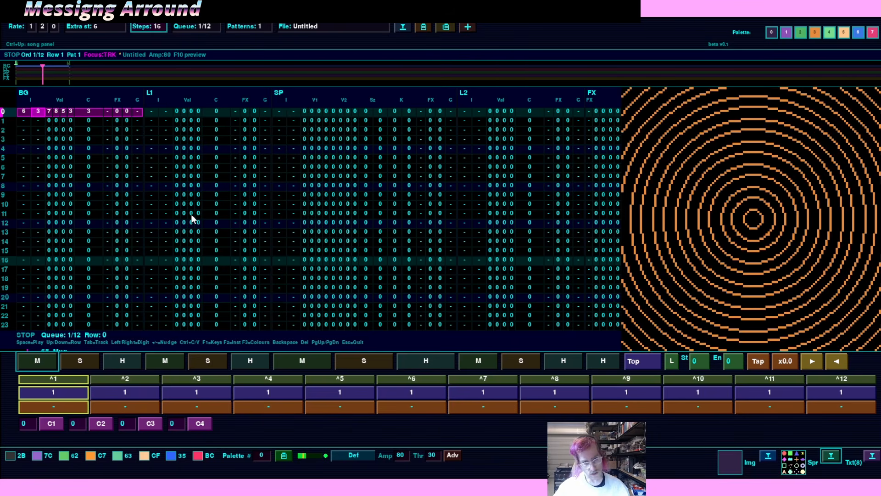
key("4")
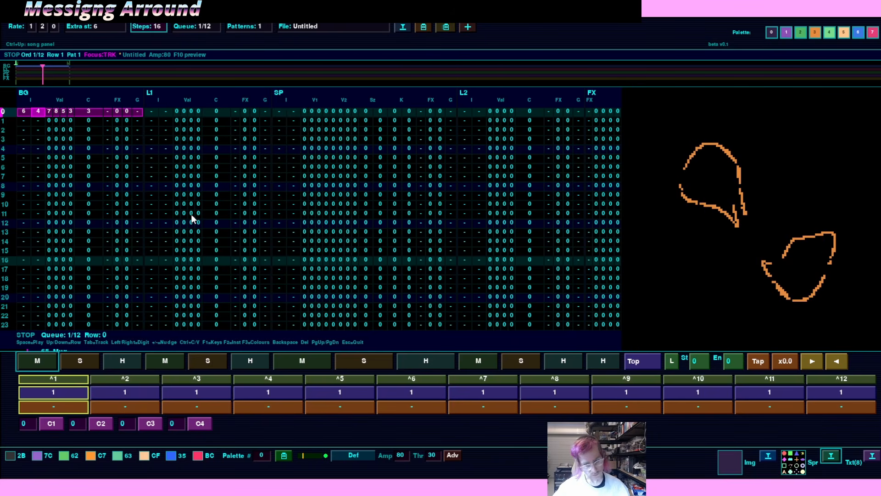
key("5")
key("6")
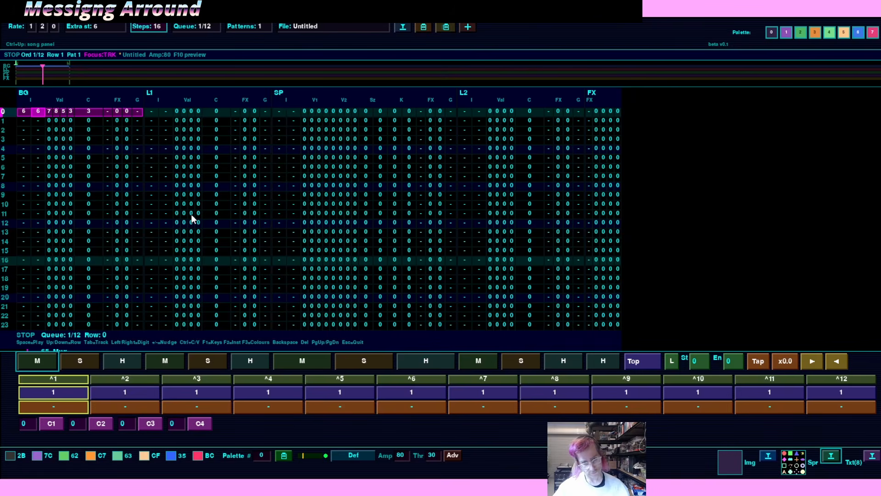
key("8")
key("9")
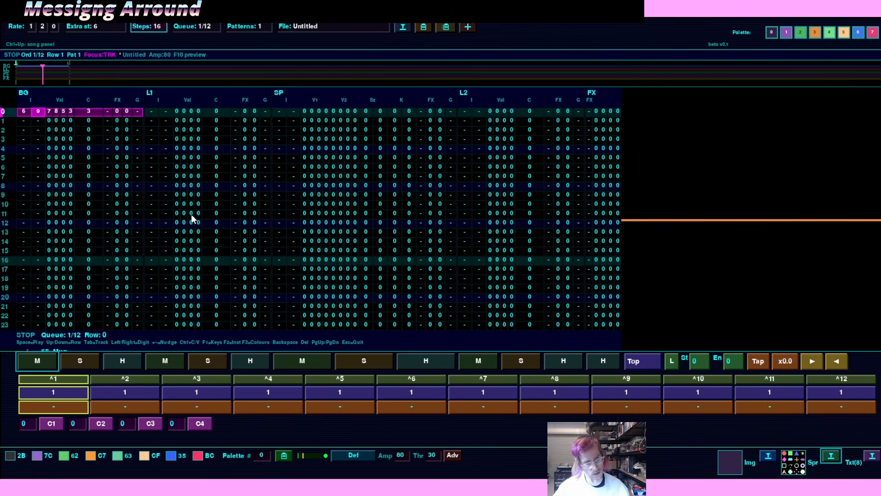
Start playback of the pattern and set the audio Amp value to FF
key("space")
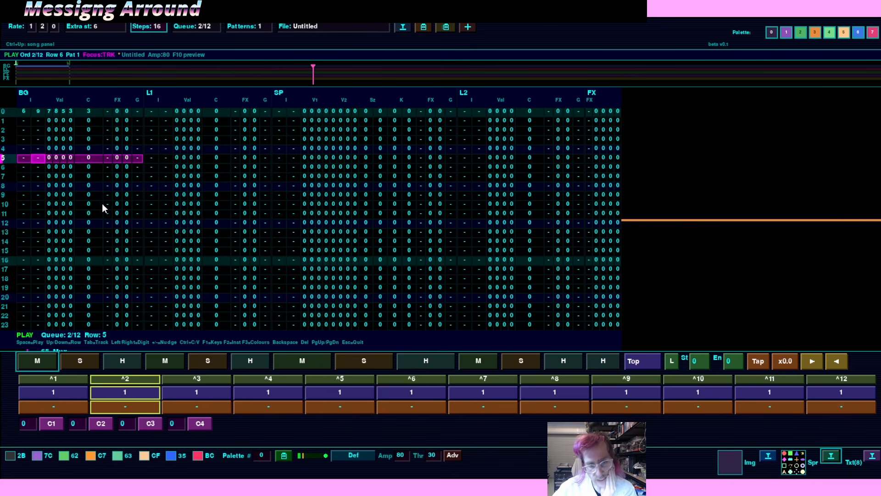
left_click(400, 455)
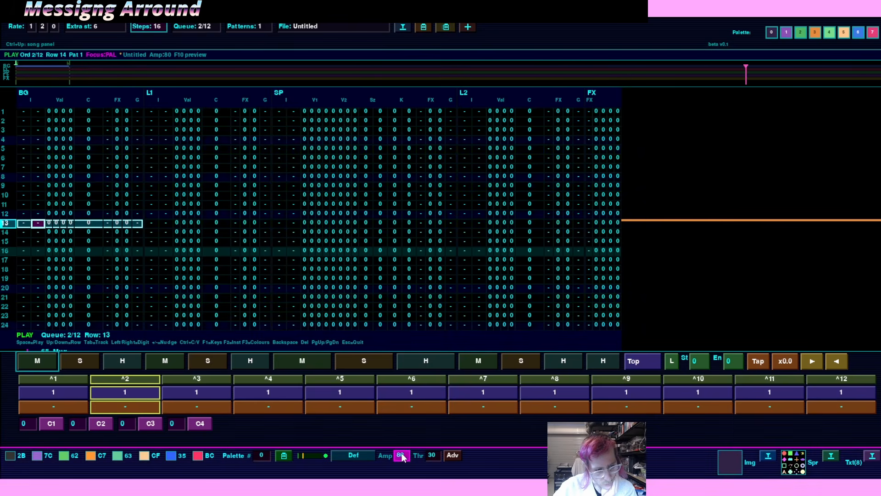
type("ff")
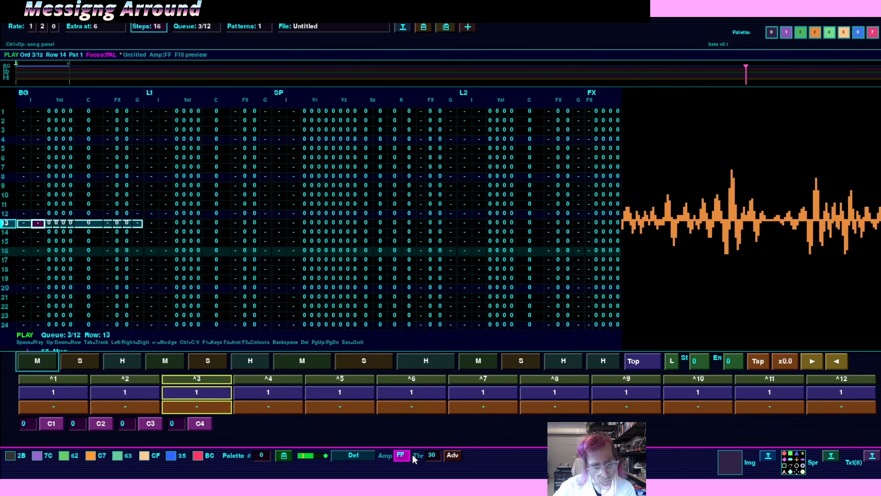
Leave the instrument list without choosing anything and stop the pattern's playback
left_click(150, 208)
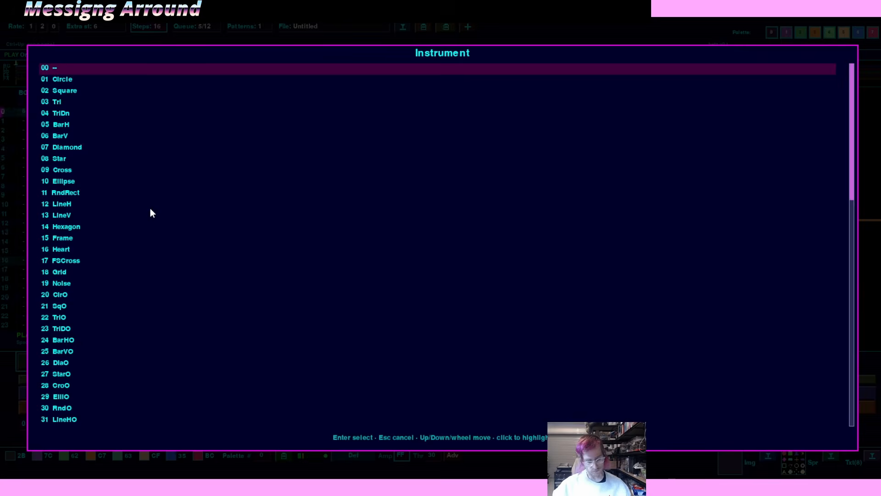
key("Escape")
key("space")
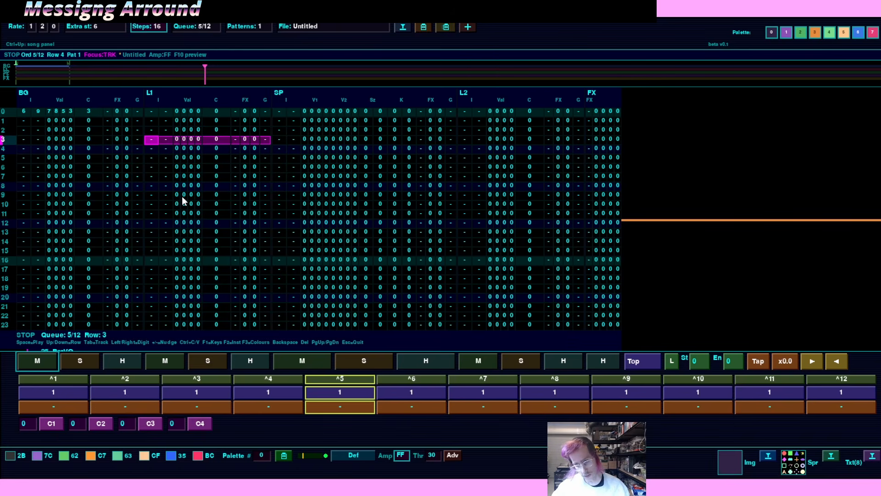
Copy the row 0 BG entry and paste it into the L2 track at row 0
key("shift+Tab")
key("Up")
key("Up")
key("Up")
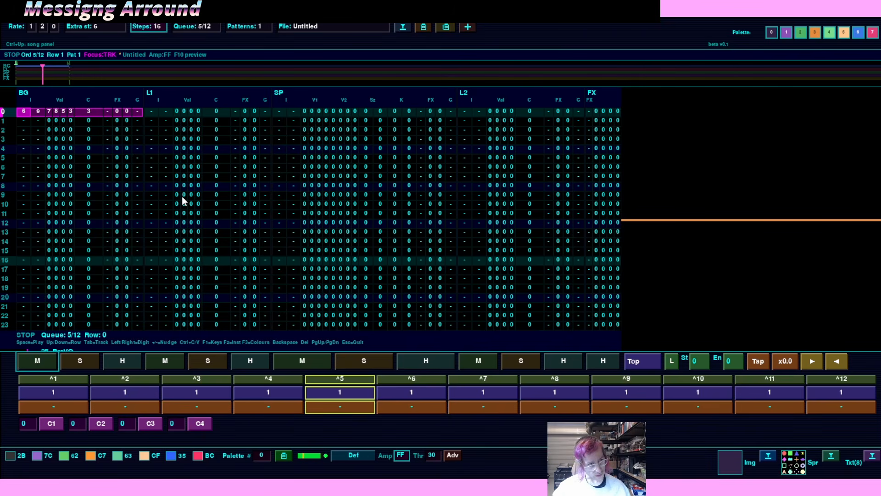
key("Tab")
key("Tab")
key("Tab")
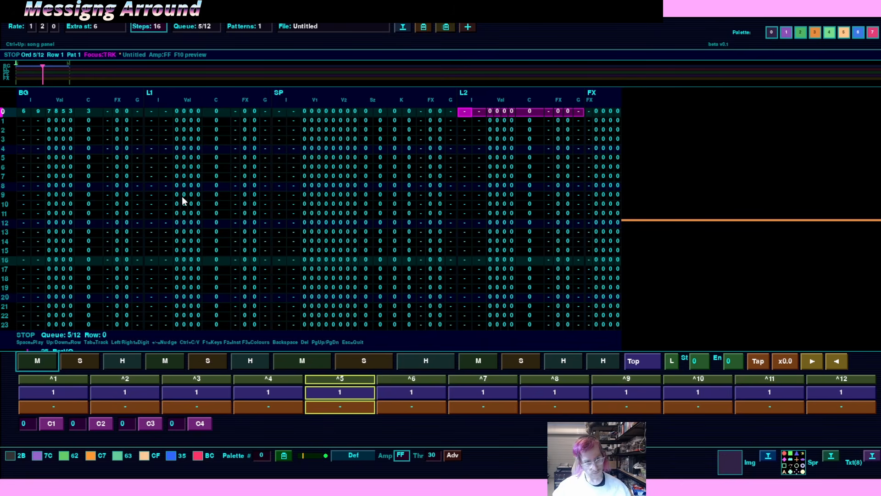
key("Down")
key("Up")
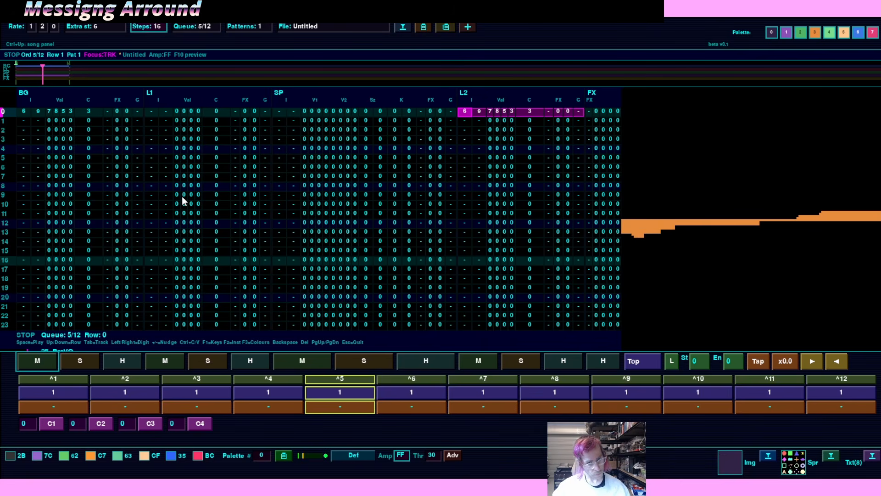
key("Down")
key("Down")
key("Down")
key("Down")
key("Down")
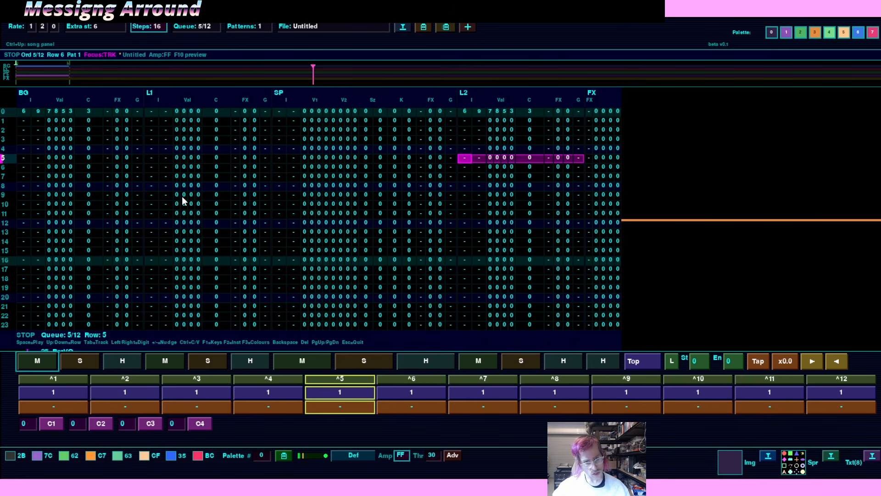
key("Up")
key("Up")
key("Up")
key("Up")
key("Up")
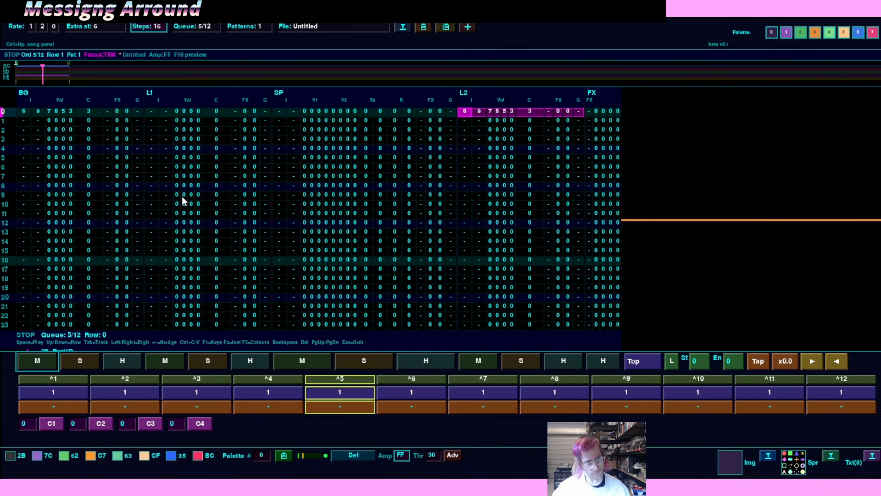
Return to the BG track at row 0 and step its instrument down to 48, comparing the visuals
key("shift+Tab")
key("shift+Tab")
key("shift+Tab")
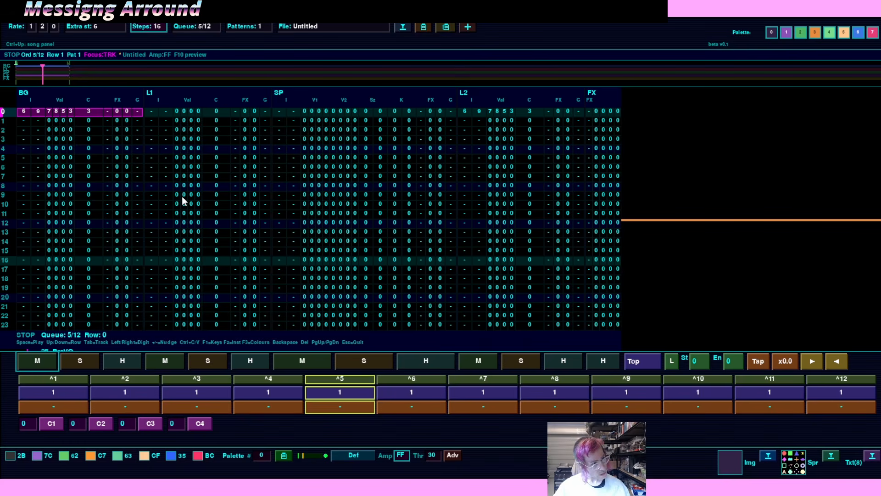
key("Down")
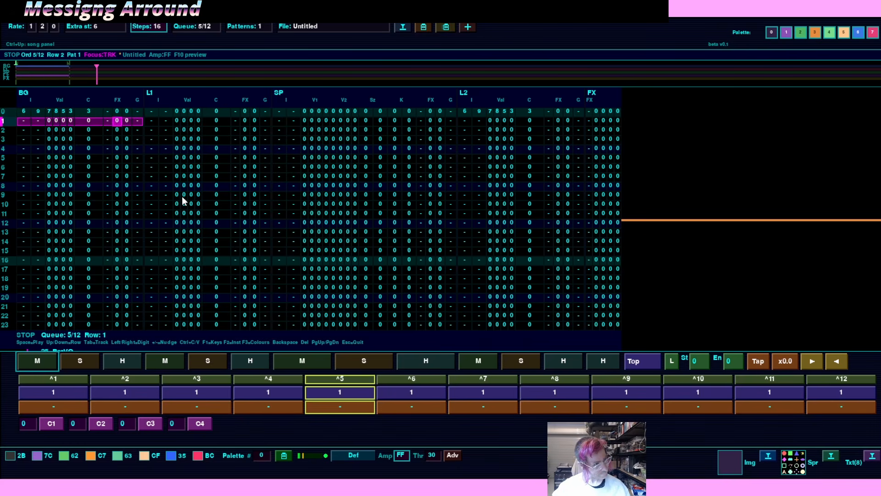
key("Up")
key("minus")
key("minus")
key("minus")
key("minus")
key("minus")
key("minus")
key("minus")
key("minus")
key("minus")
key("minus")
key("minus")
key("minus")
key("minus")
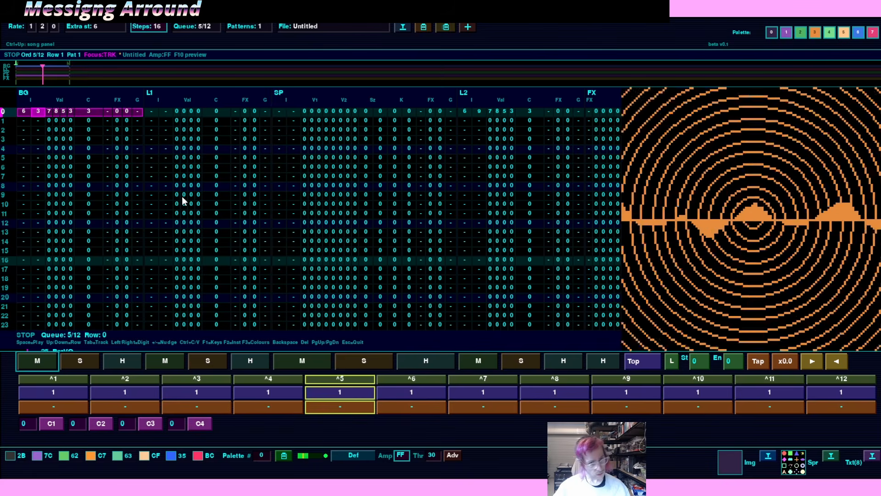
key("minus")
key("minus")
key("minus")
key("minus")
key("minus")
key("minus")
key("minus")
key("minus")
key("minus")
key("minus")
key("minus")
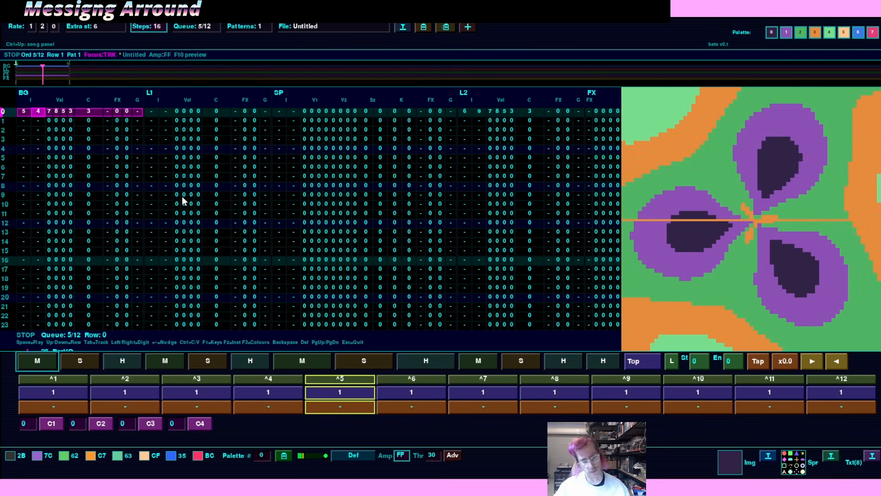
key("plus")
key("plus")
key("plus")
key("plus")
key("plus")
key("plus")
key("plus")
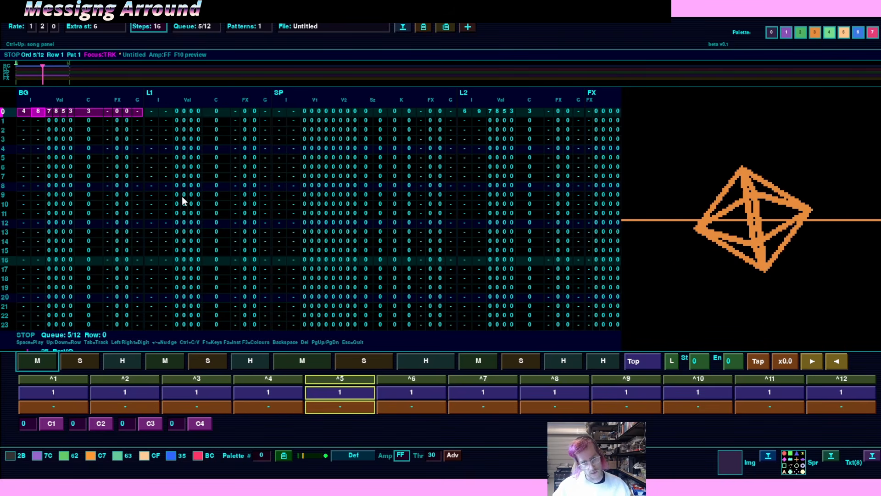
Step the row 0 BG instrument up to 62, comparing the visuals
key("plus")
key("plus")
key("plus")
key("plus")
key("plus")
key("plus")
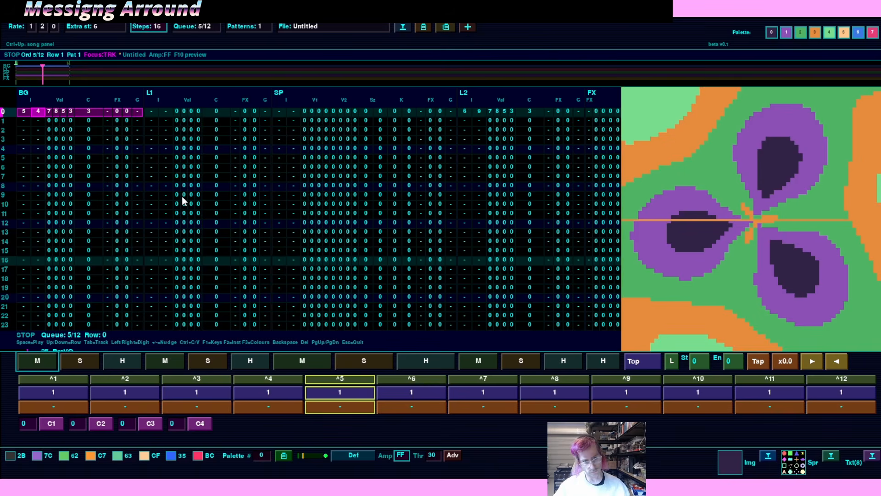
key("plus")
key("plus")
key("plus")
key("plus")
key("plus")
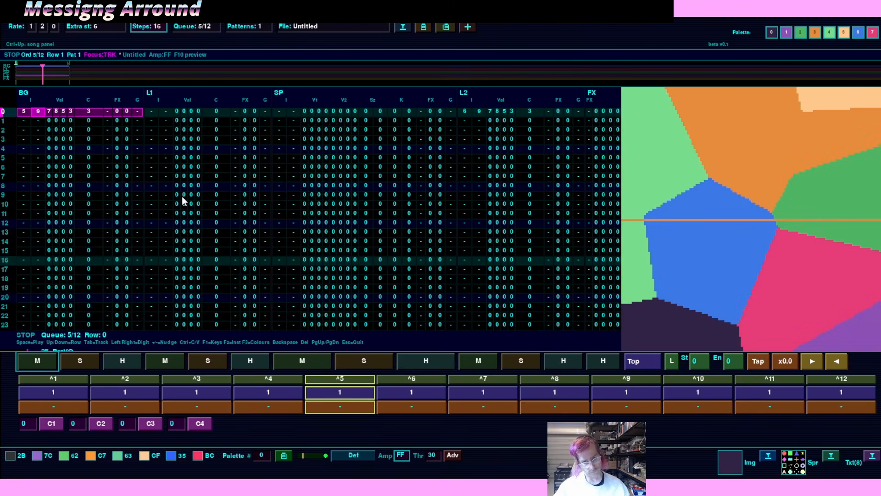
key("plus")
key("plus")
key("plus")
key("plus")
key("plus")
key("plus")
key("plus")
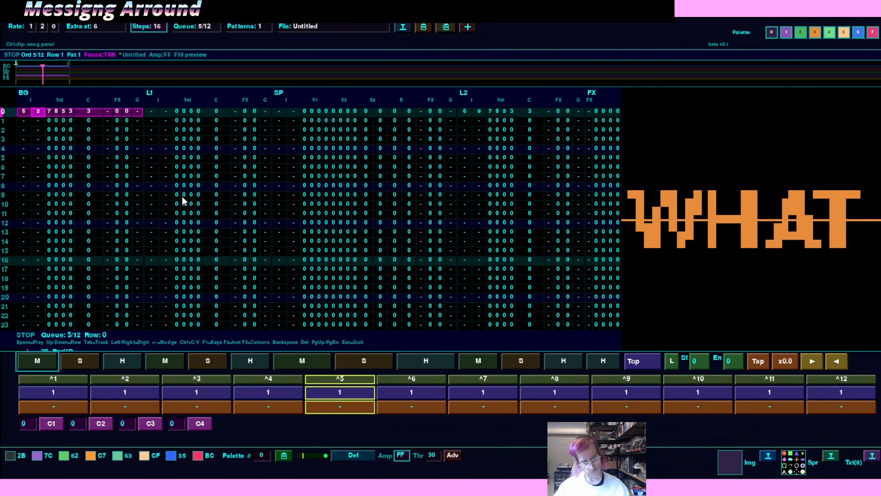
Step the row 0 BG instrument down to 39 and briefly play the pattern to preview it
key("minus")
key("minus")
key("minus")
key("minus")
key("minus")
key("minus")
key("minus")
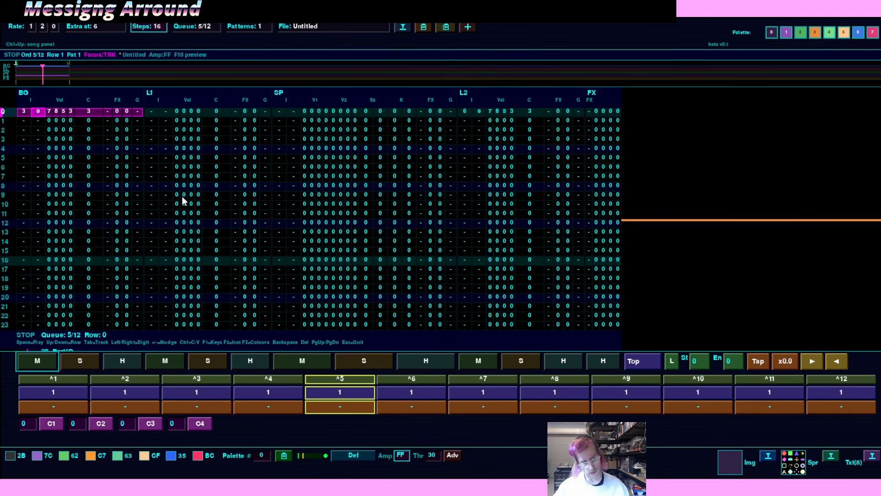
key("space")
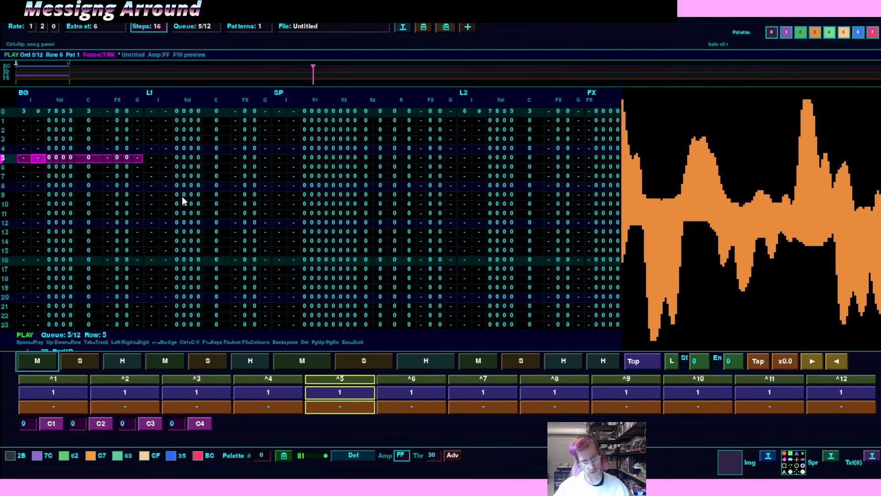
key("space")
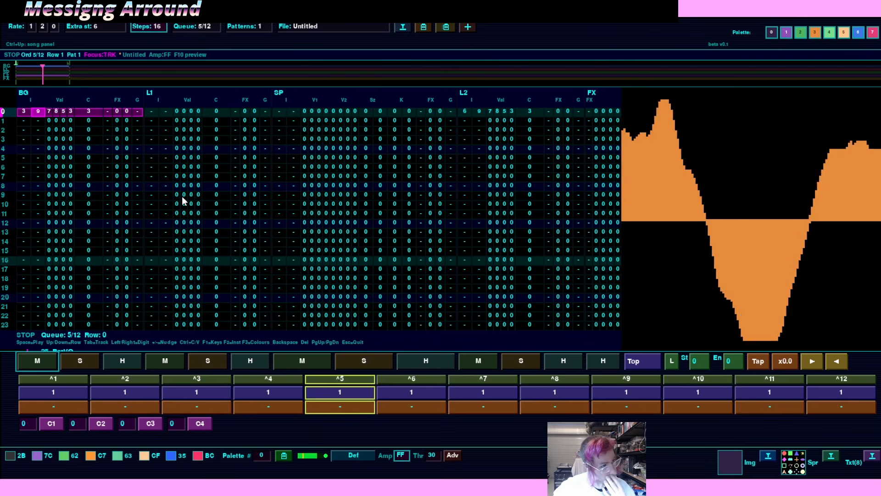
Set the row 0 BG Val to 0000 and its colour to 0, then preview the pattern
key("Right")
type("0")
key("Right")
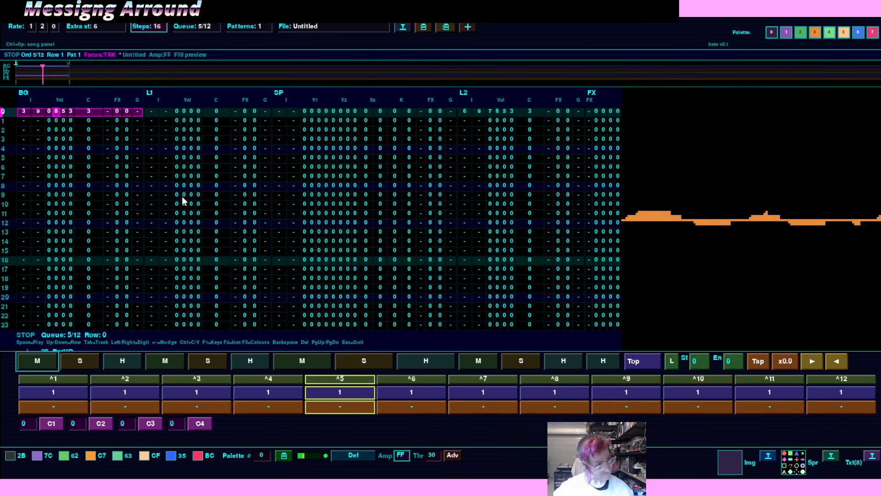
type("0")
key("Right")
type("0")
key("Right")
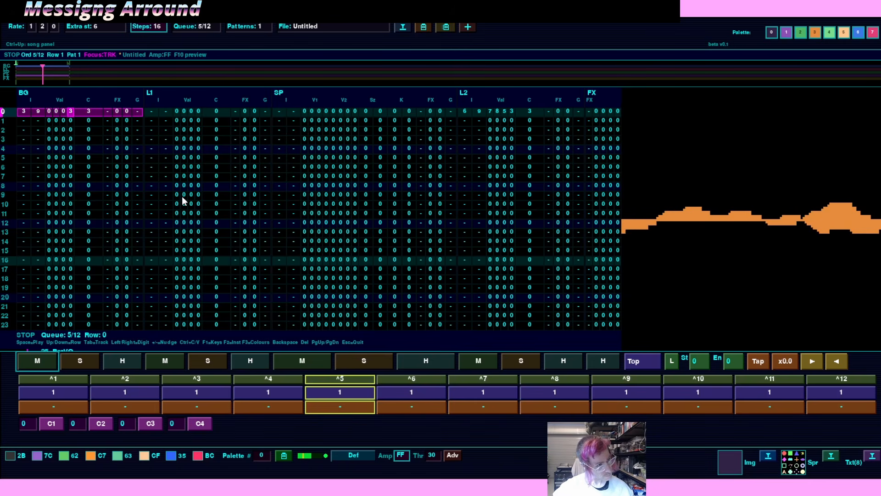
type("0")
key("Right")
type("0")
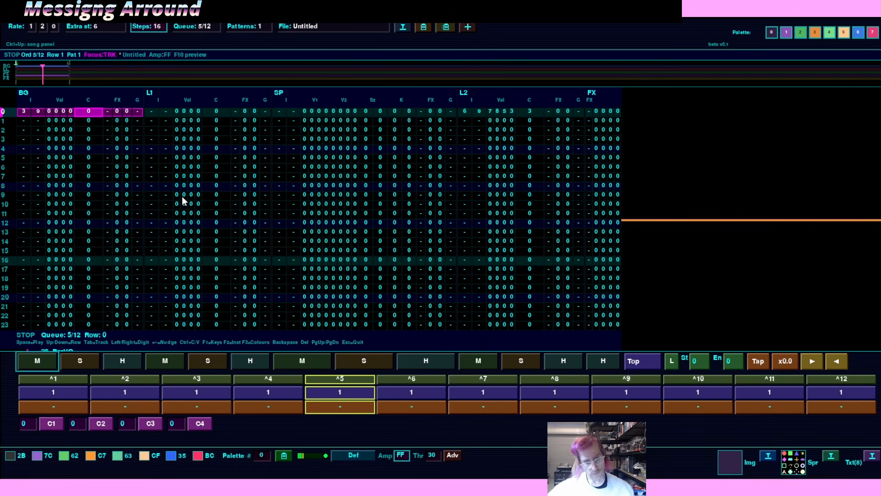
key("space")
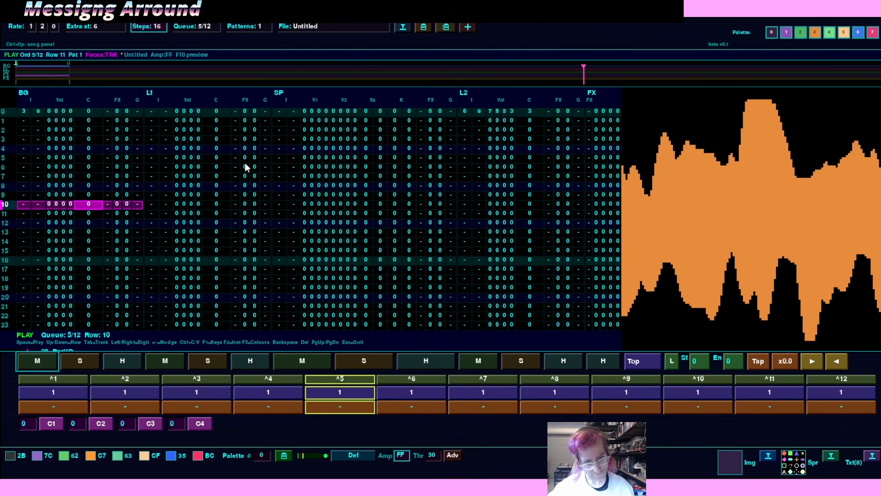
key("space")
Set the row 0 BG FX to effect 5 with 6 as its first value digit and preview the pattern
key("Up")
key("Up")
key("Up")
key("Up")
key("Up")
key("Up")
key("Up")
key("Up")
key("Up")
key("Up")
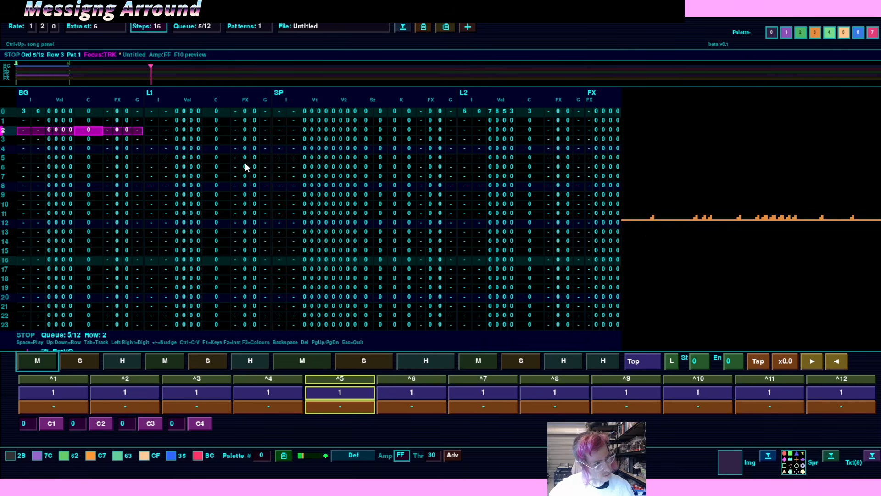
key("Right")
key("Right")
key("Left")
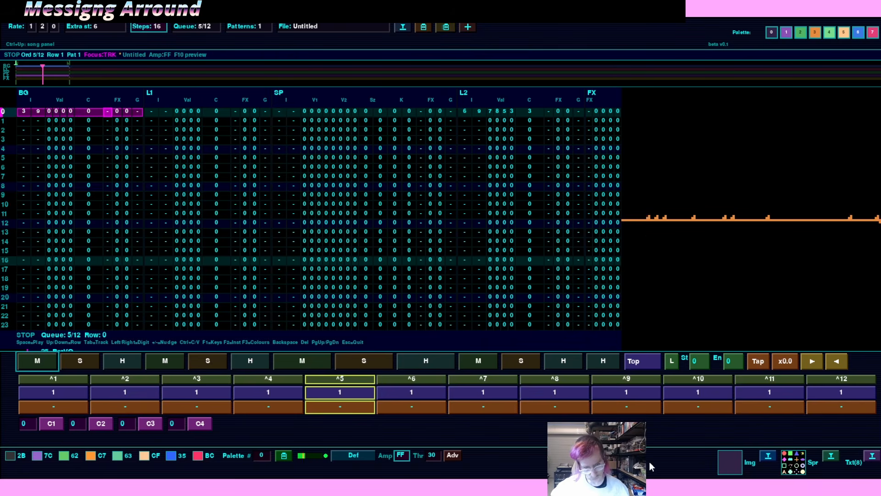
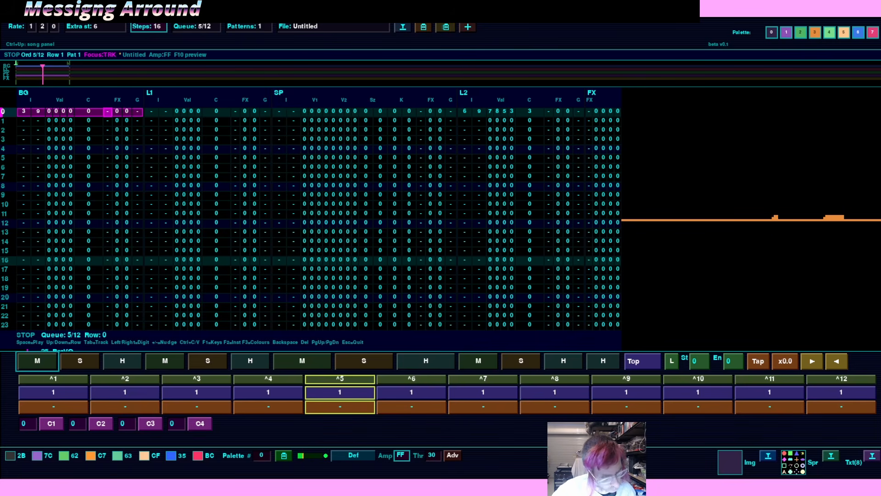
type("5")
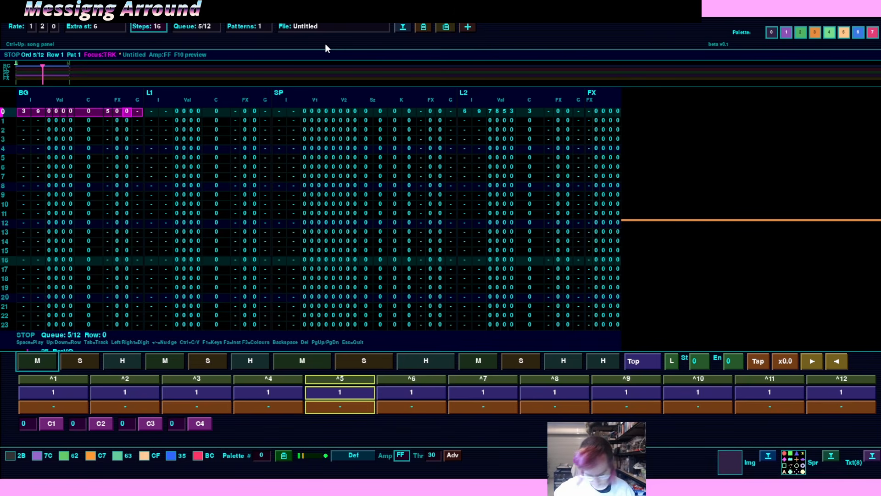
type("6")
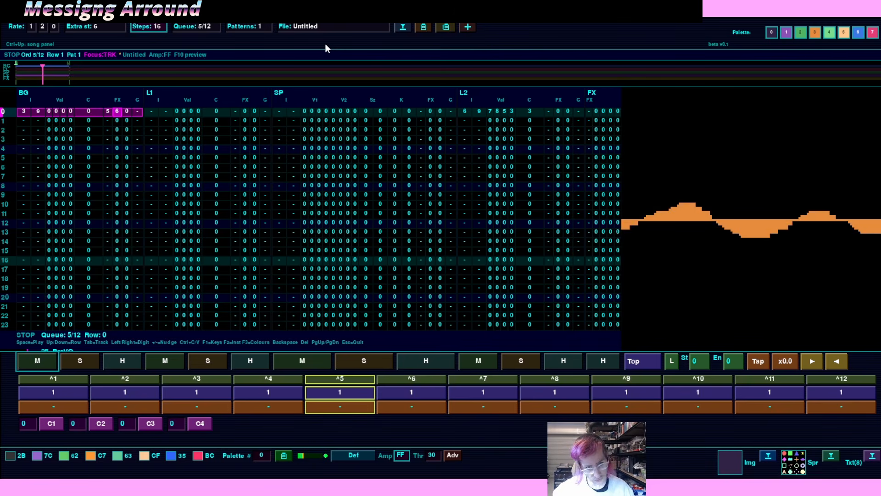
key("space")
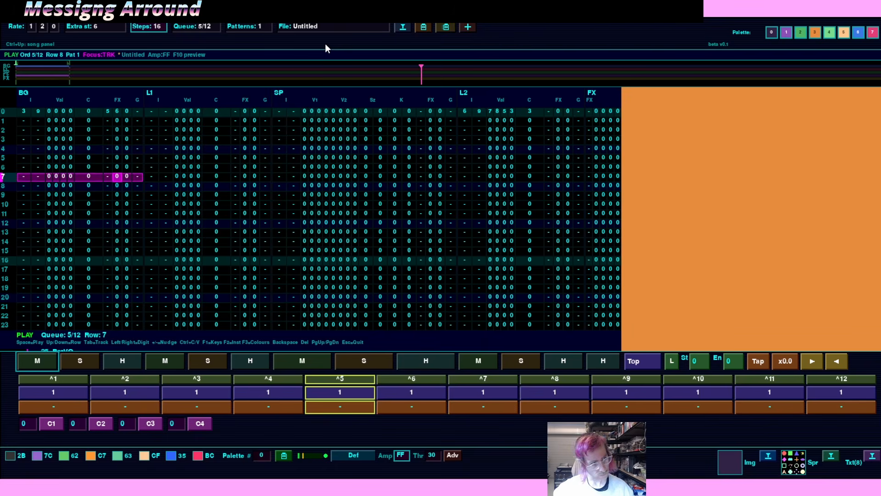
key("space")
key("Page_Up")
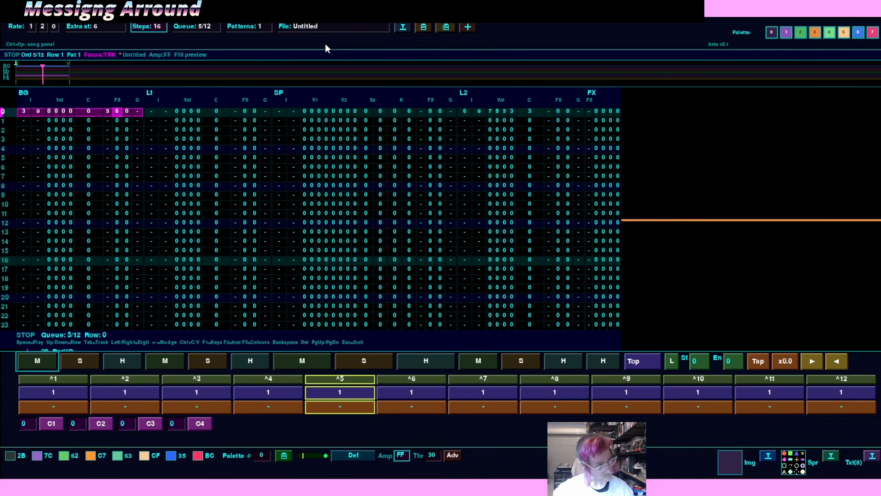
Set the first value digit of the row 0 BG FX to 3 and preview the pattern
key("Right")
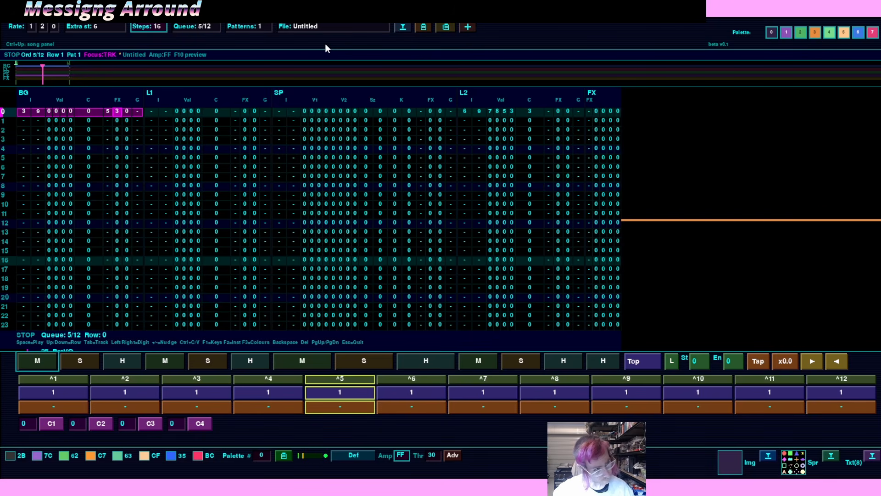
type("3")
key("space")
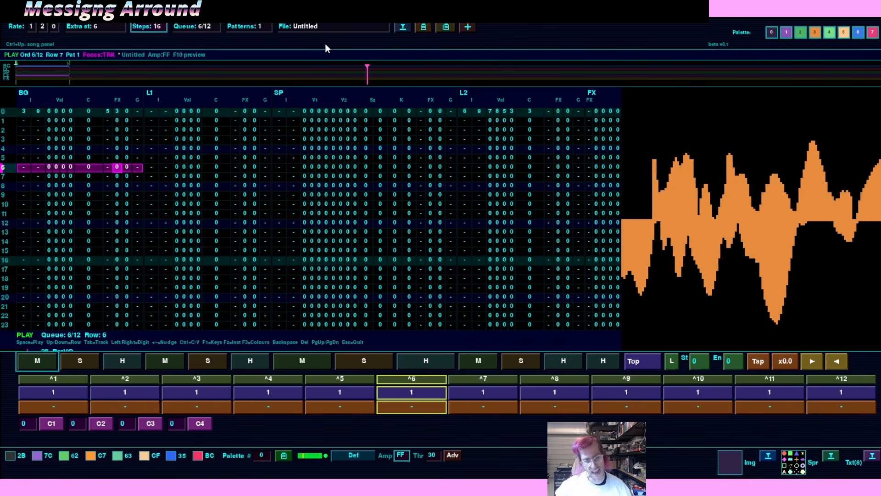
key("space")
Enter BG effect 1 with first value digit A on row 1, preview it, and change the digit to 9
key("Left")
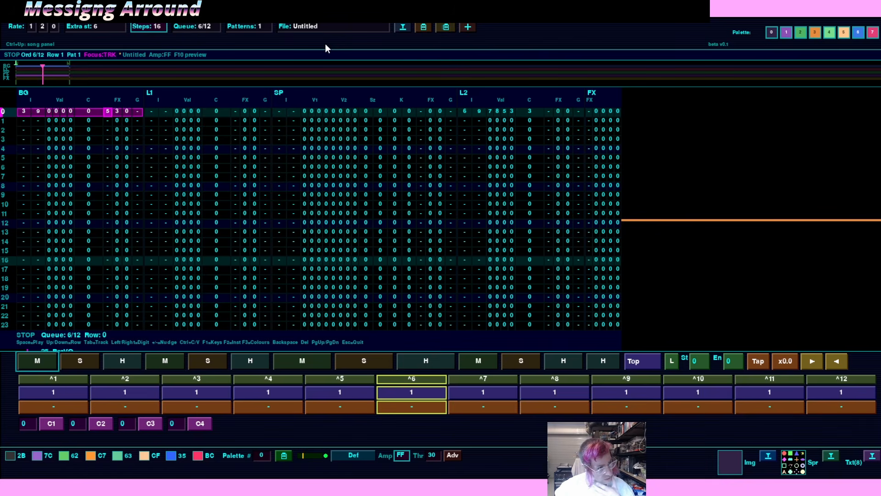
key("Down")
type("1")
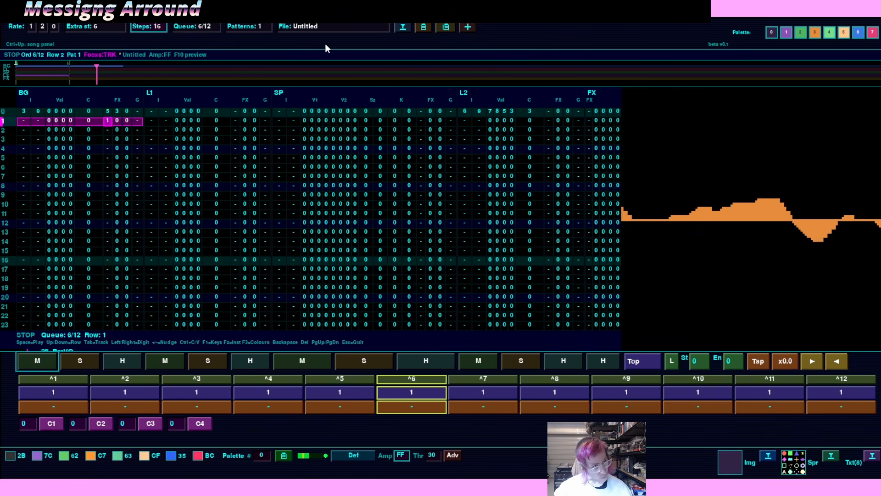
key("Right")
type("a")
key("space")
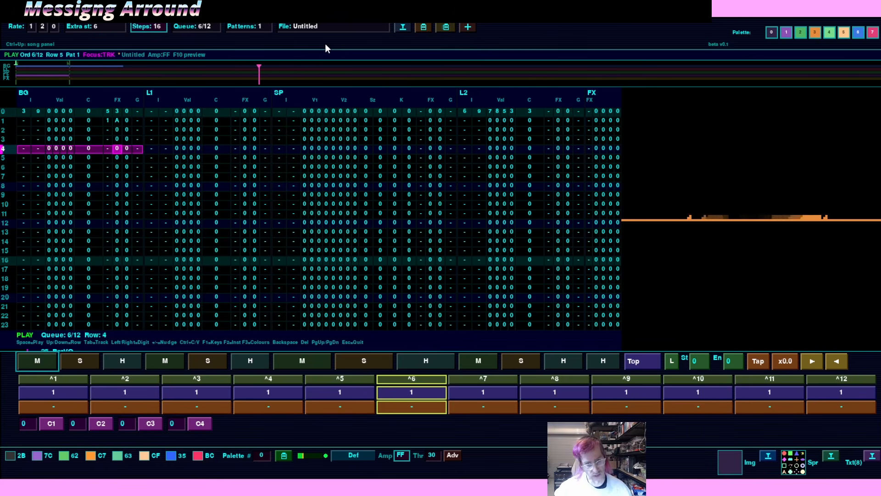
key("space")
key("Down")
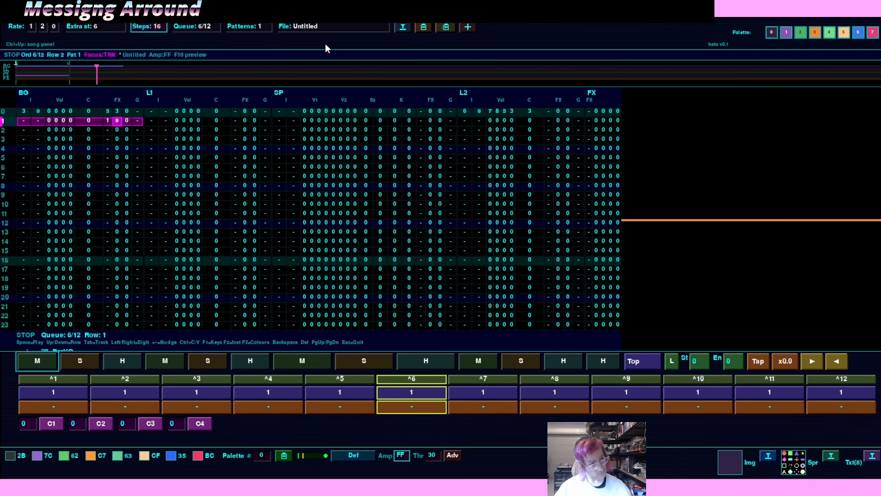
Set the first value digit of the row 1 BG FX to D and preview the pattern
key("space")
key("space")
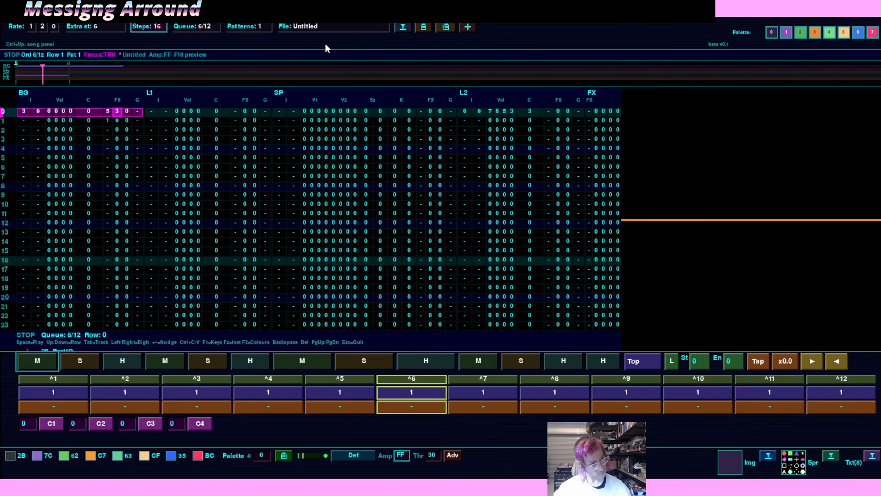
key("Down")
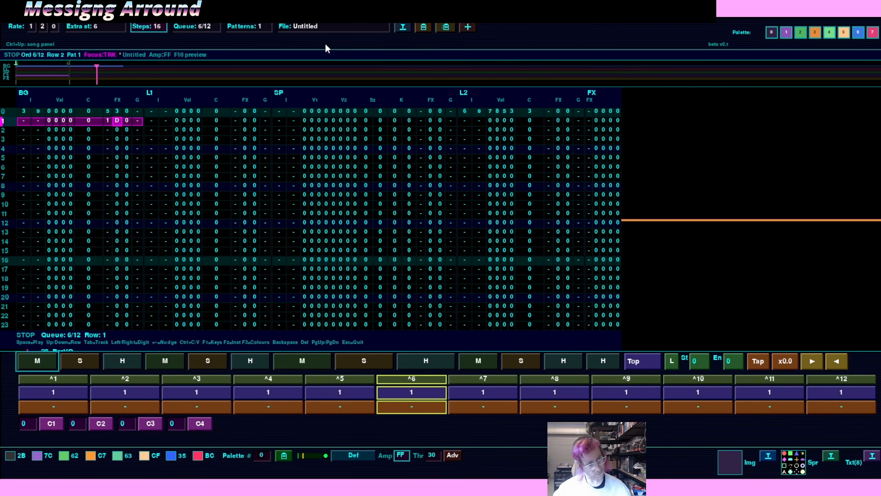
key("space")
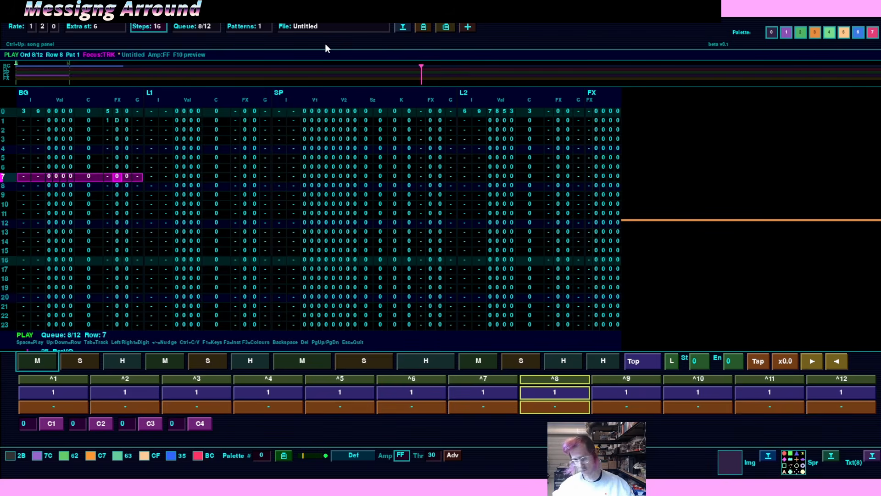
key("space")
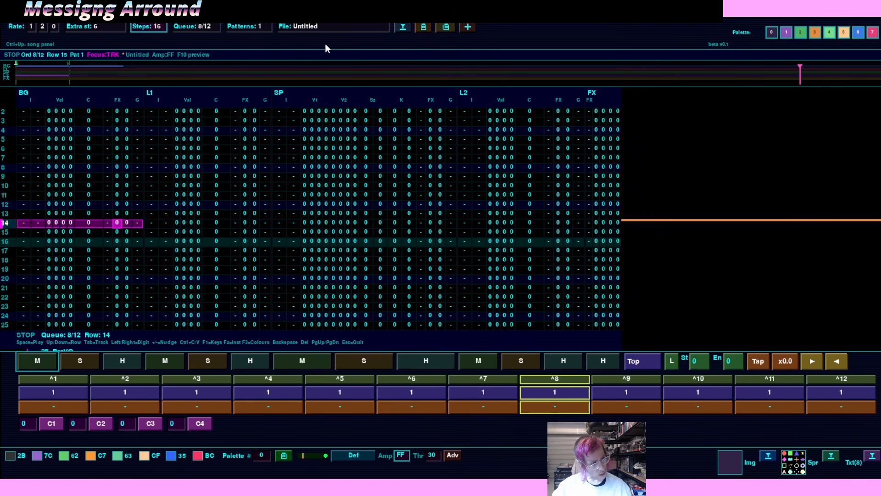
Set the row 0 L1 instrument to 18 and preview the pattern
key("Page_Up")
key("Right")
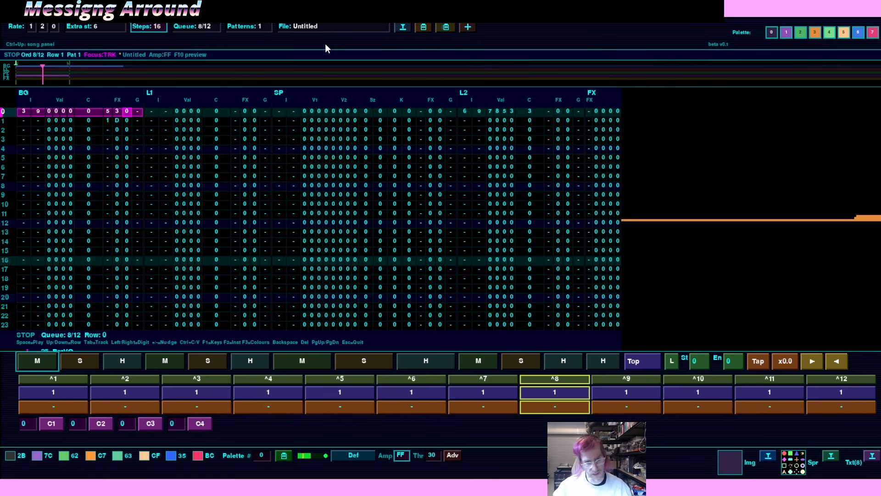
key("Tab")
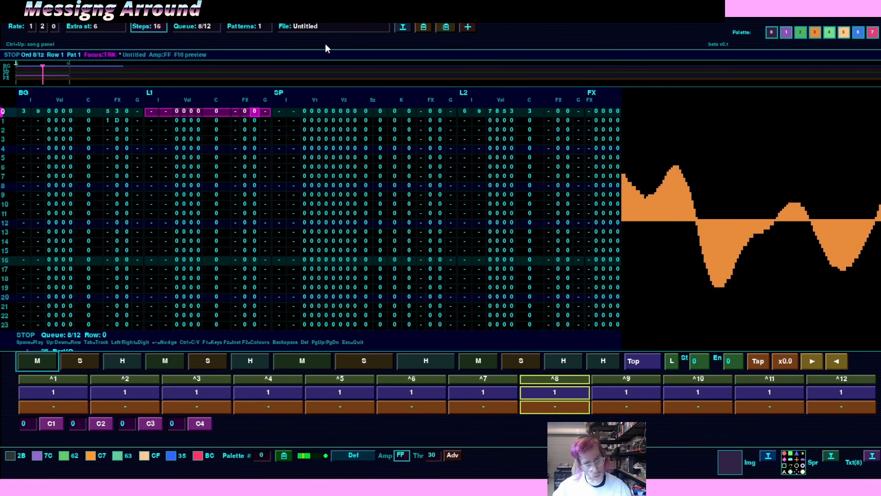
key("Right")
key("Left")
key("Left")
key("Left")
key("Left")
key("Left")
key("Left")
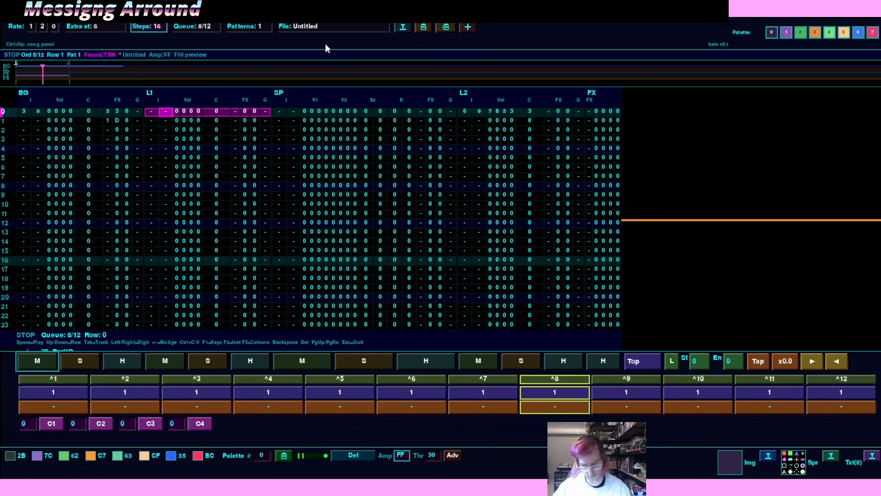
type("15")
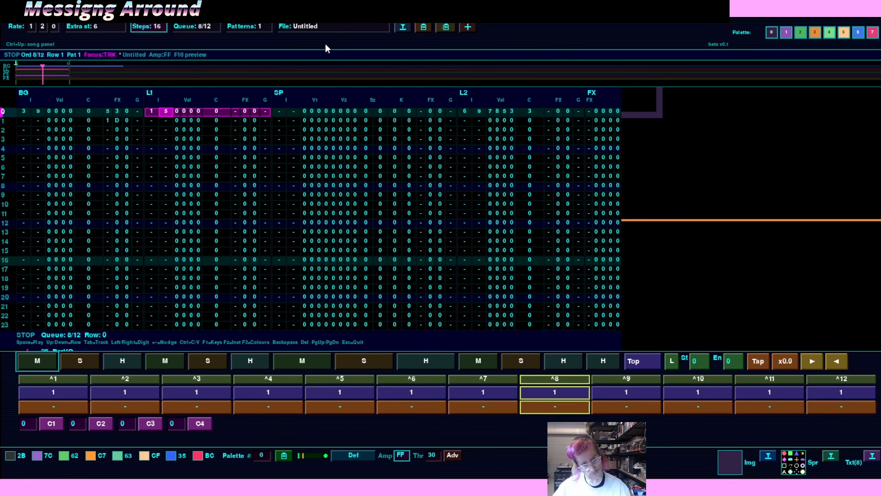
type("8")
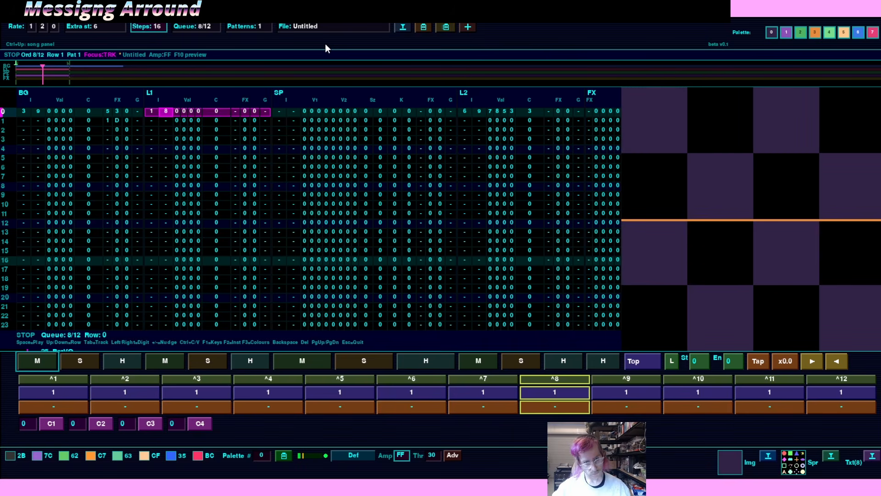
key("space")
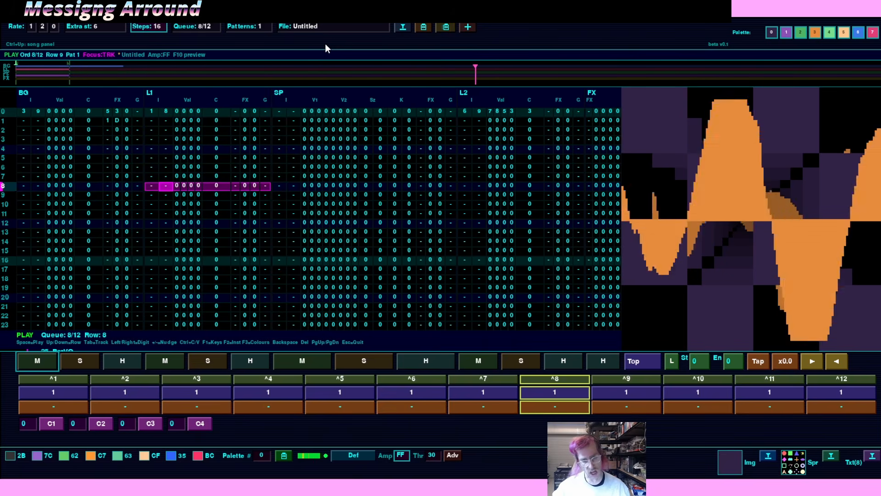
key("space")
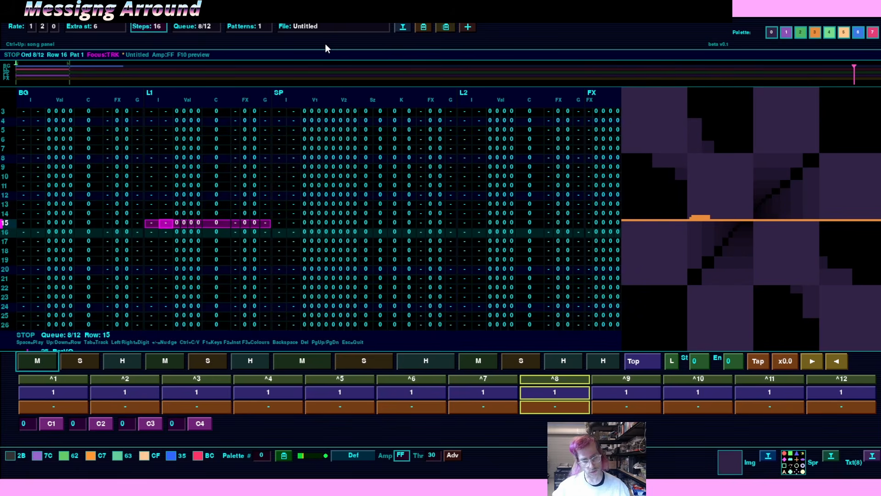
Set the G value of the row 0 L1 entry to c
key("Page_Up")
key("Right")
key("Right")
key("Right")
key("Right")
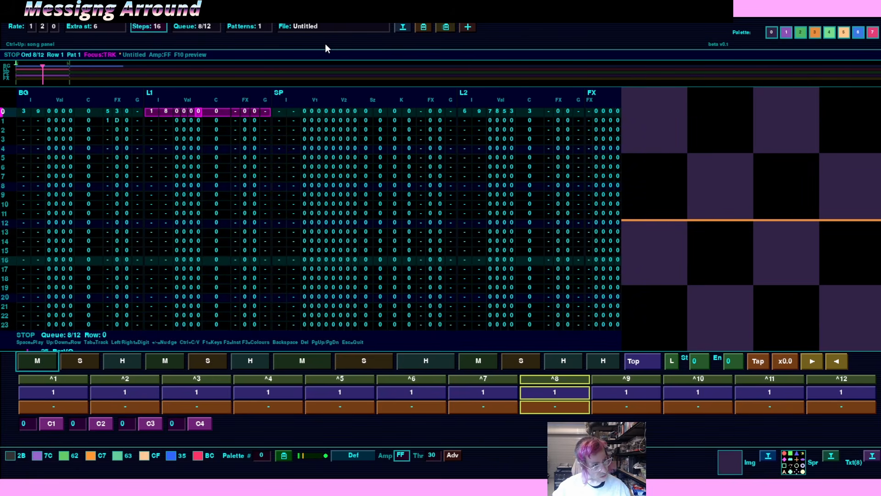
key("Right")
key("Right")
key("Right")
key("Right")
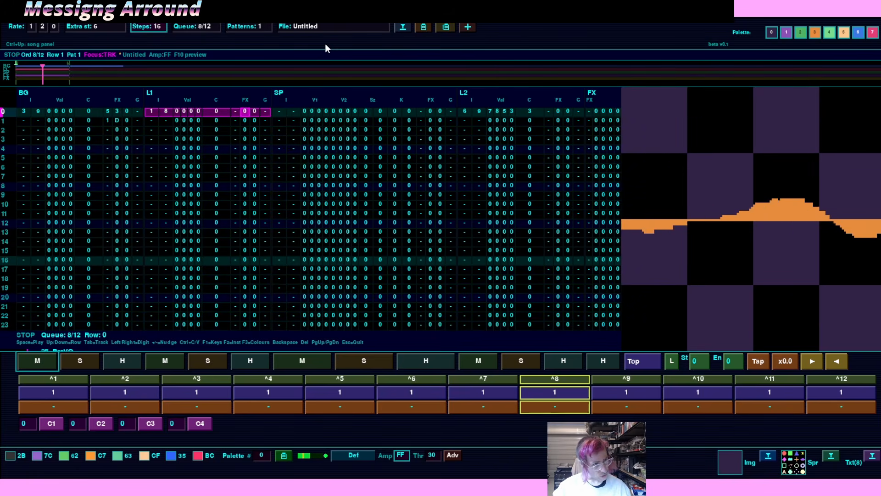
key("Right")
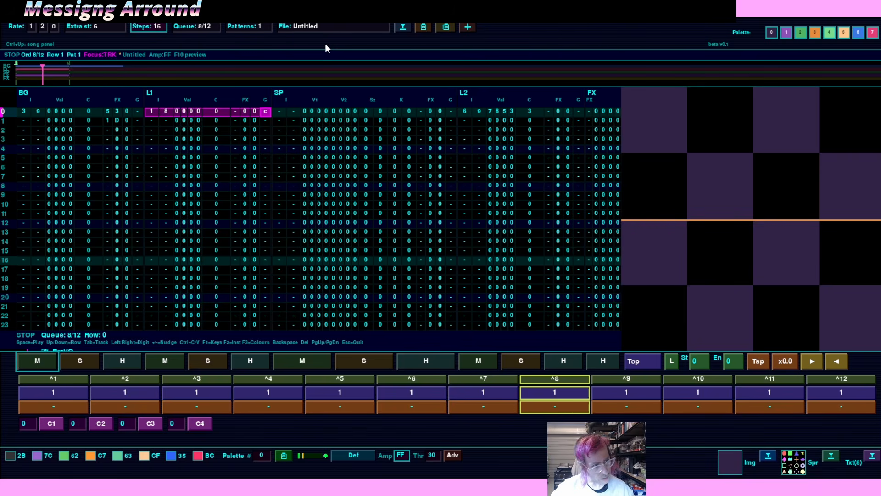
type("c")
Copy the row 0 L1 entry to row 15 of the same track
key("Left")
key("Left")
key("Left")
key("Left")
key("Left")
key("Left")
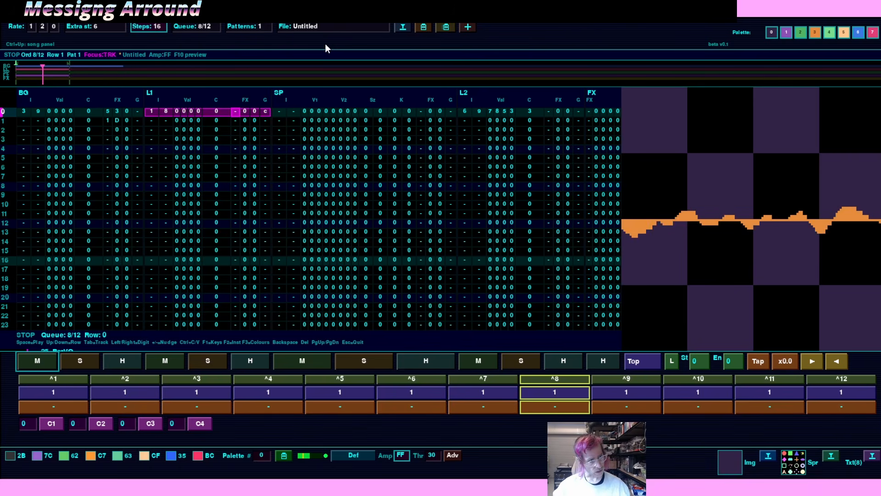
key("Down")
key("Down")
key("Down")
key("Down")
key("Down")
key("Down")
key("Down")
key("Down")
key("Down")
key("Down")
key("Down")
key("Down")
key("Down")
key("Down")
key("Down")
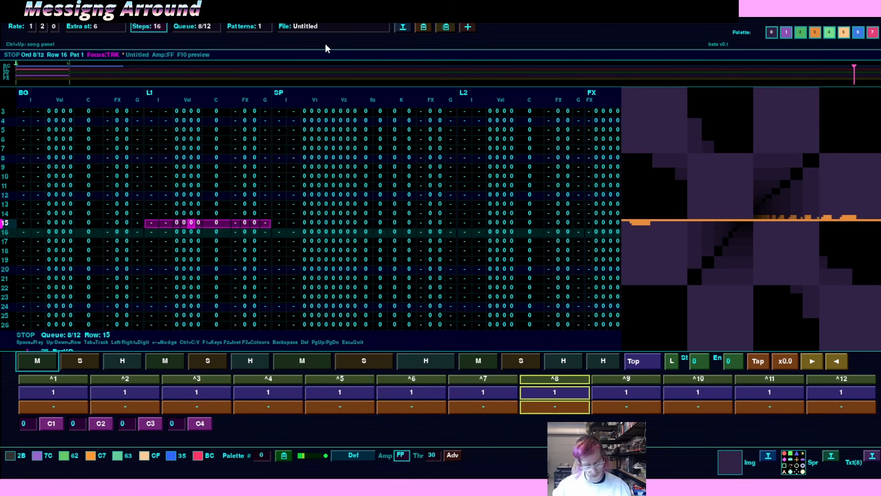
key("ctrl+v")
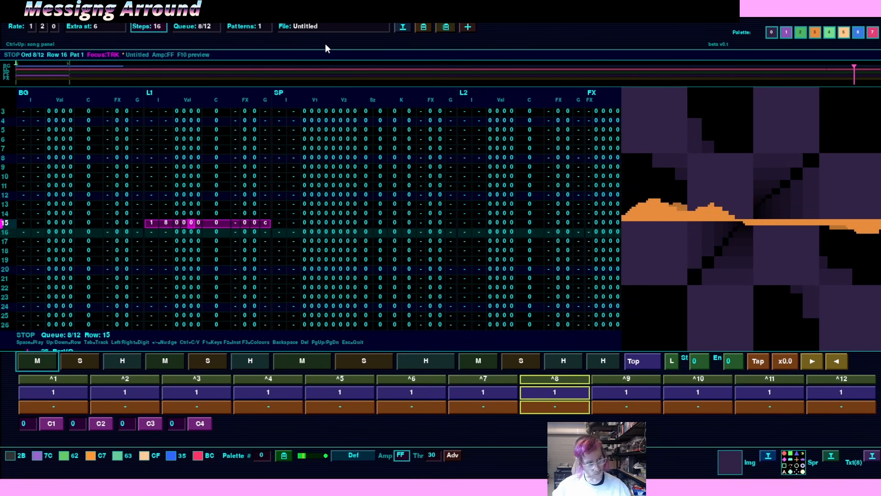
Paste the copied L1 entry into rows 4, 8 and 12
key("Up")
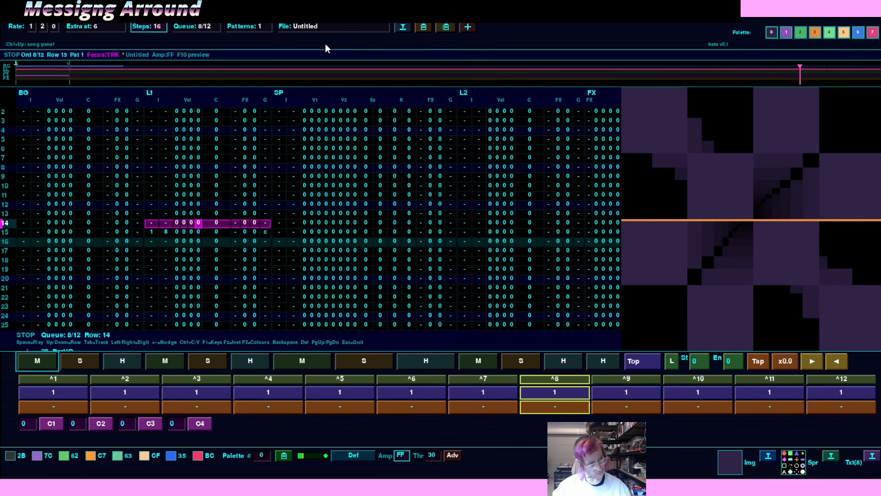
key("Up")
key("Up")
key("Up")
key("Up")
key("Up")
key("Up")
key("Up")
key("Up")
key("Up")
key("Up")
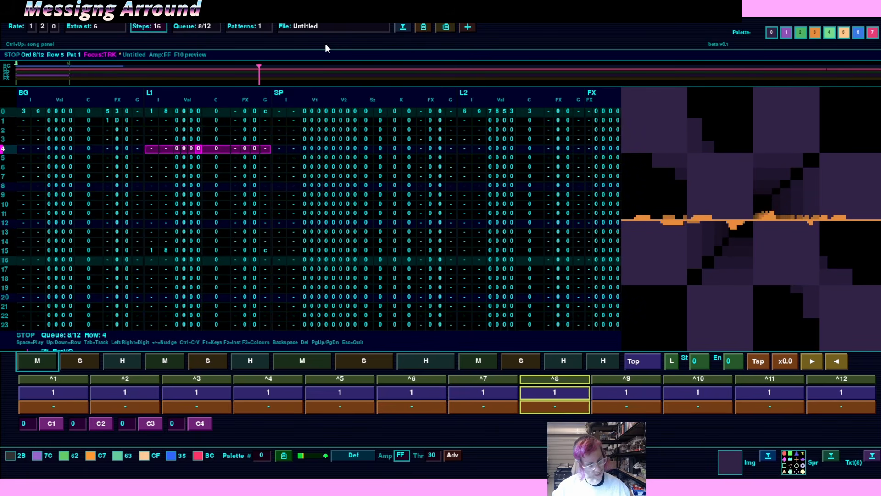
key("ctrl+v")
key("Down")
key("Down")
key("Down")
key("Down")
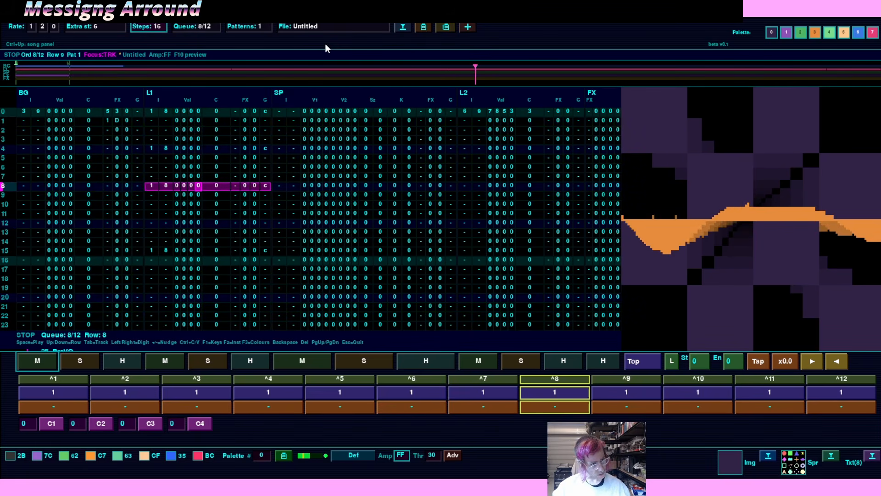
key("Down")
key("Down")
key("Down")
key("Down")
Set the row 4 L1 Val to 0003
key("Up")
key("Up")
key("Up")
key("Up")
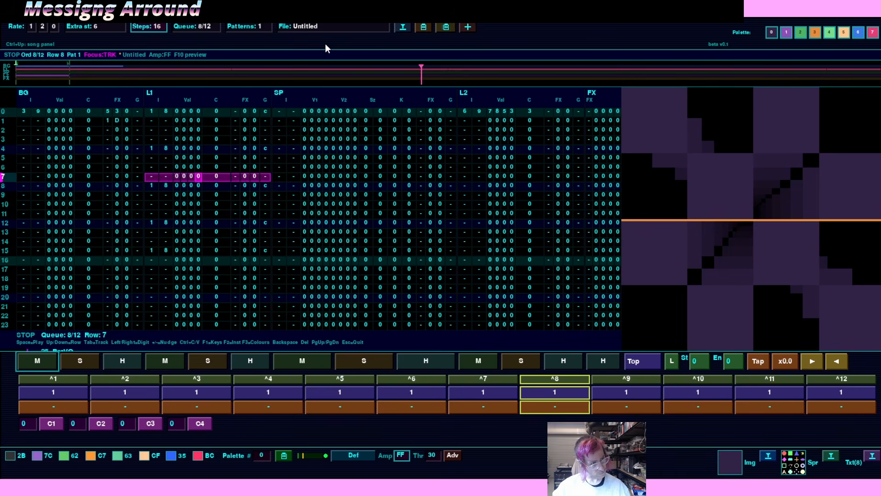
key("Up")
key("Up")
key("Up")
key("Up")
key("Up")
key("Up")
key("Down")
key("Down")
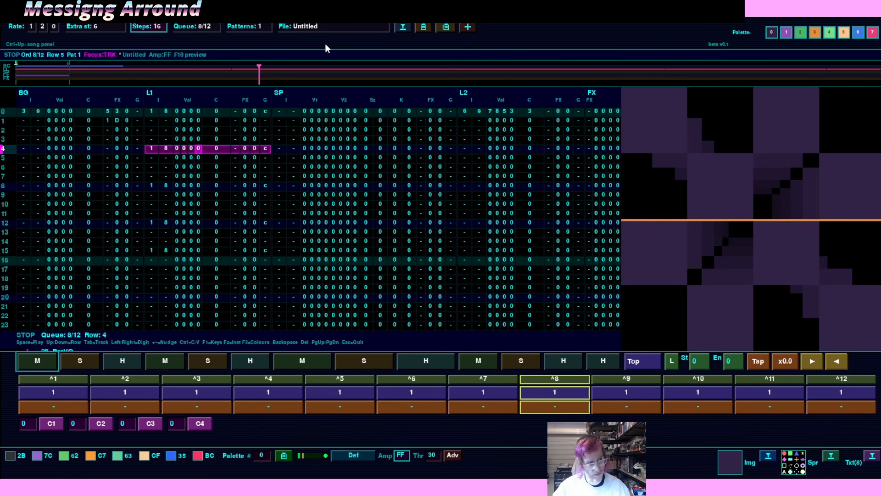
type("3")
Set the row 8 L1 Val to 0200
key("Down")
key("Down")
key("Down")
key("Down")
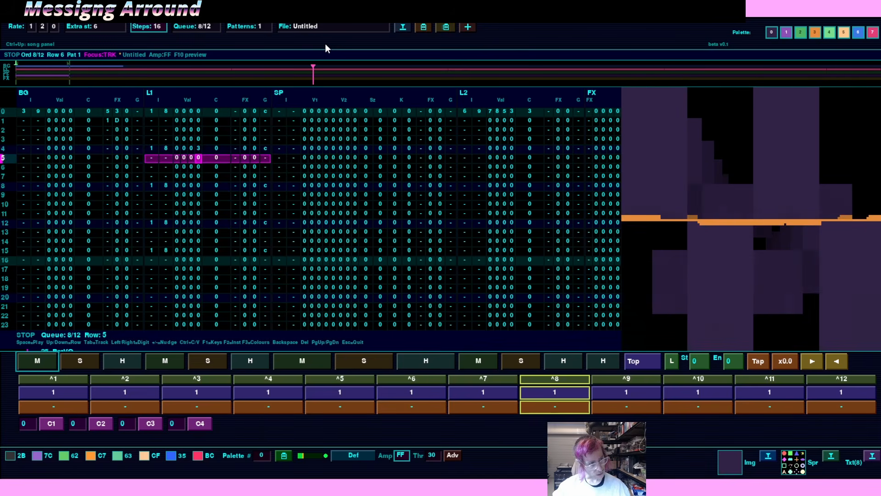
key("Left")
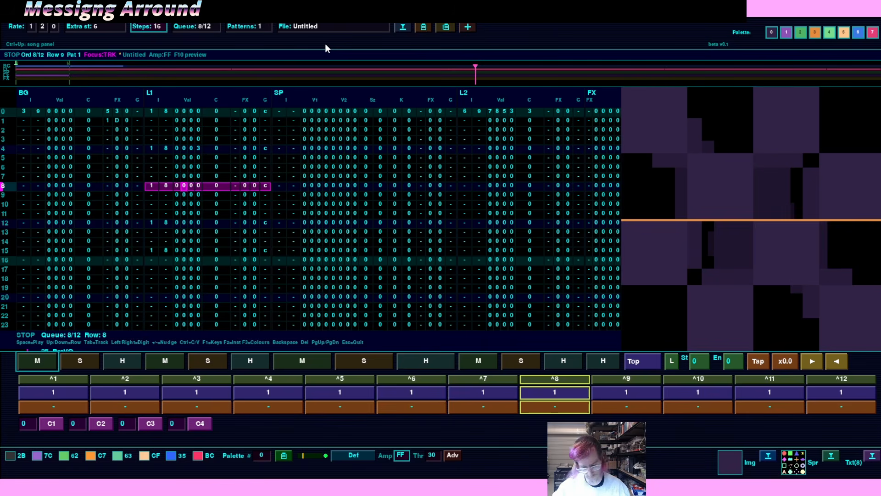
type("2")
Set the row 12 L1 Val to 0302
key("Down")
key("Down")
key("Down")
key("Down")
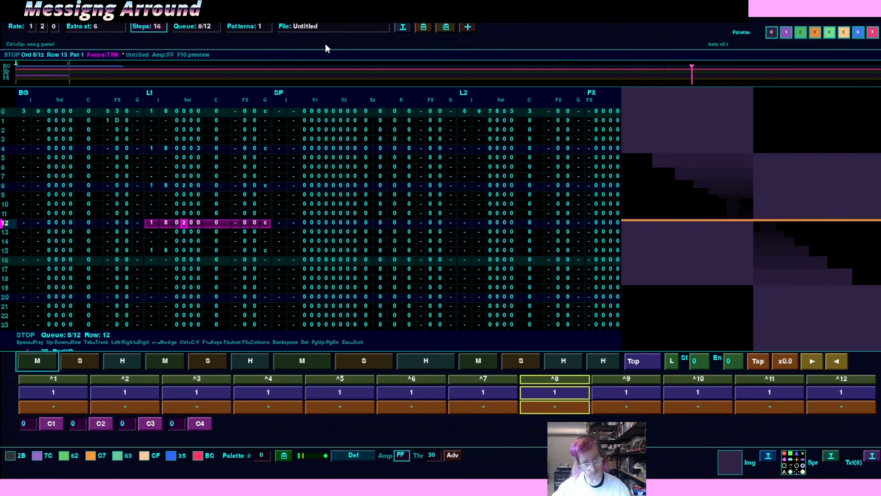
type("3")
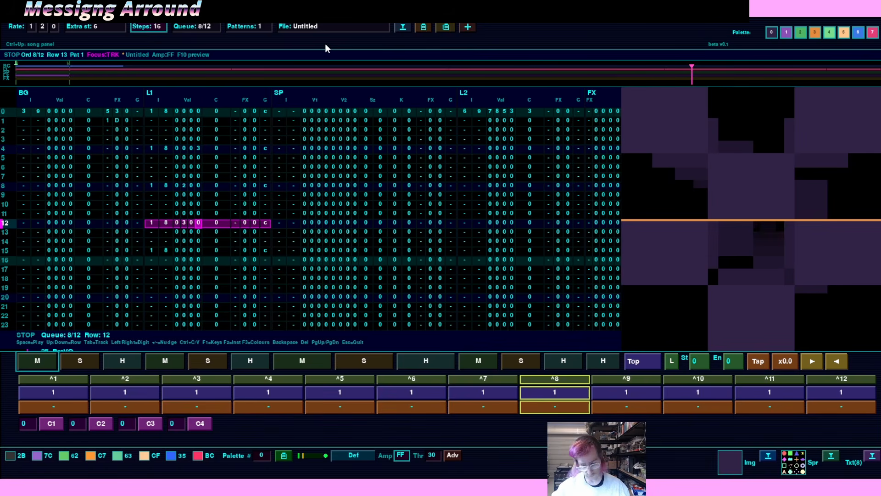
type("2")
Set the row 15 L1 Val to 0002 and preview the pattern
key("Down")
key("Down")
key("Down")
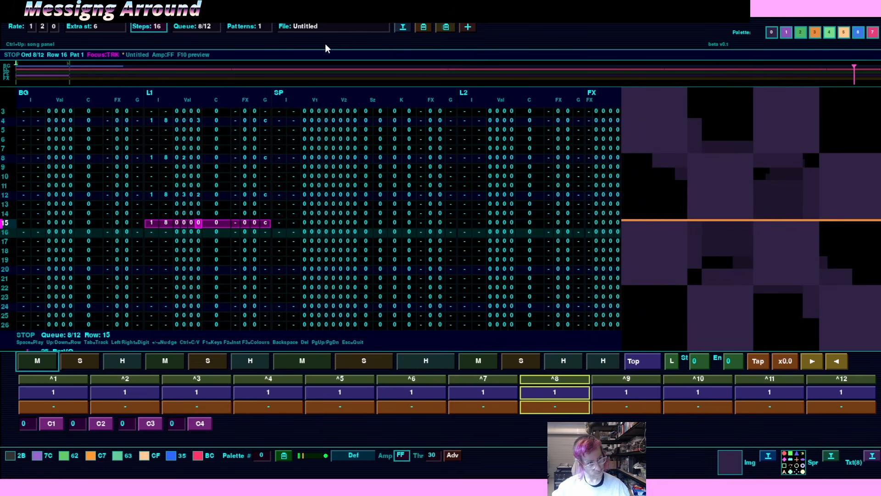
type("2")
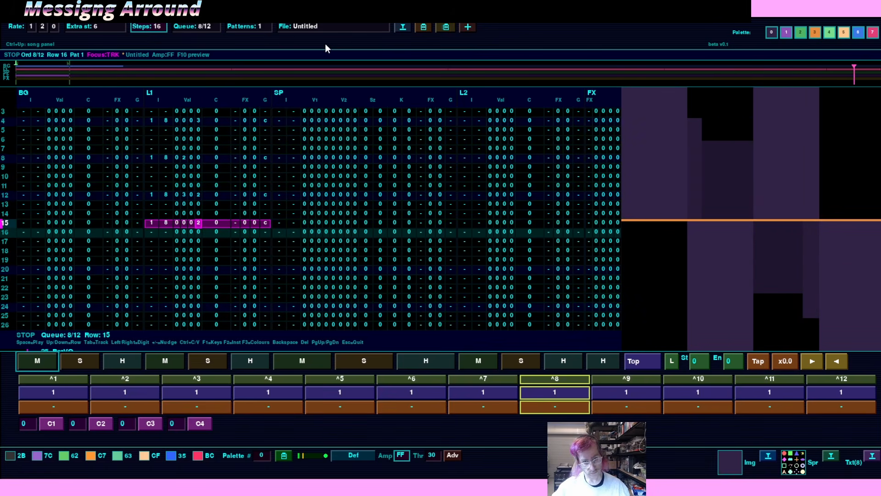
key("space")
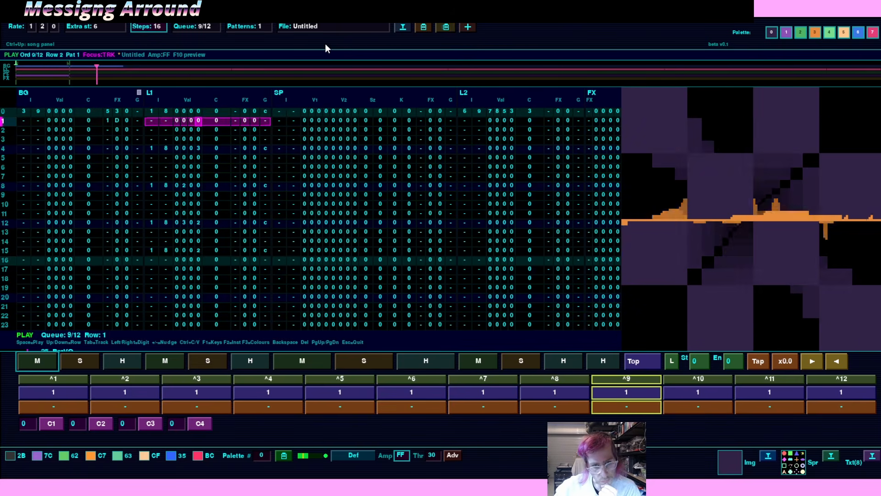
key("space")
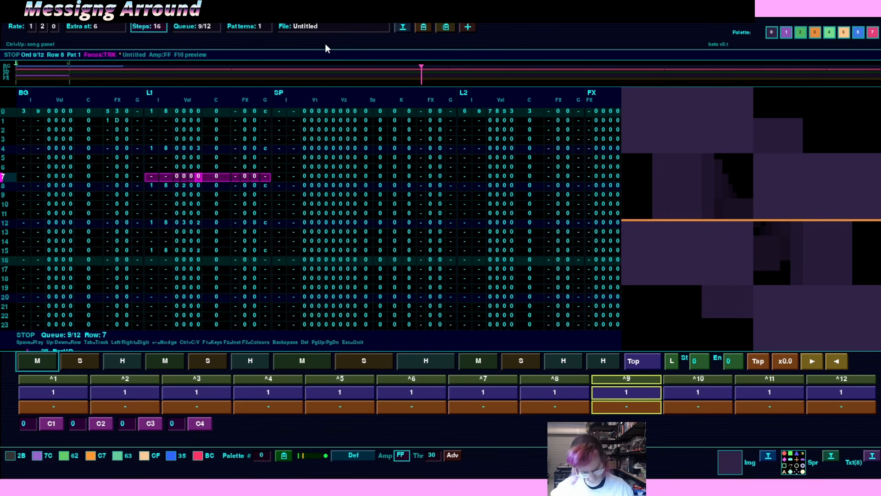
Reduce the pattern's step count to 15 and preview the pattern from row 0
key("ctrl+Up")
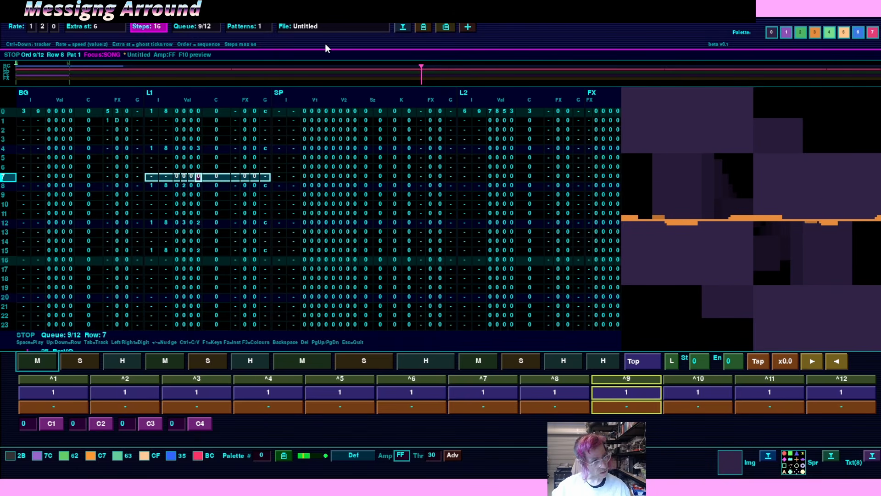
key("Left")
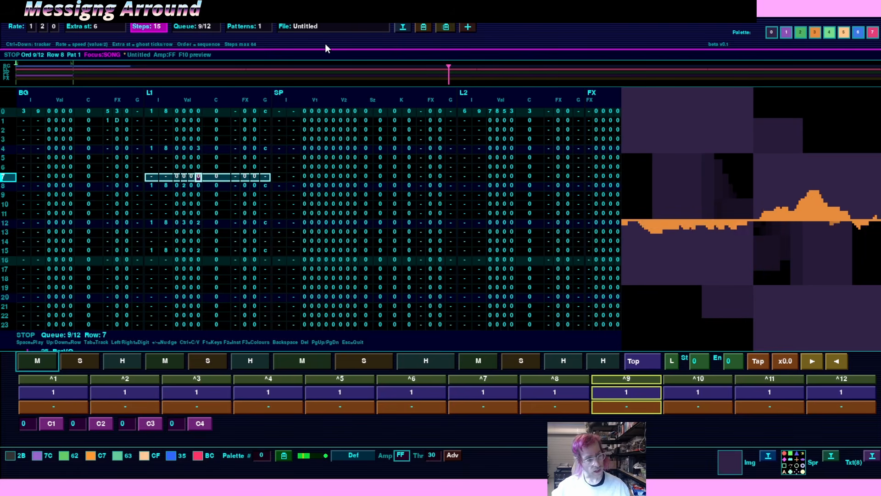
key("ctrl+Down")
key("Page_Up")
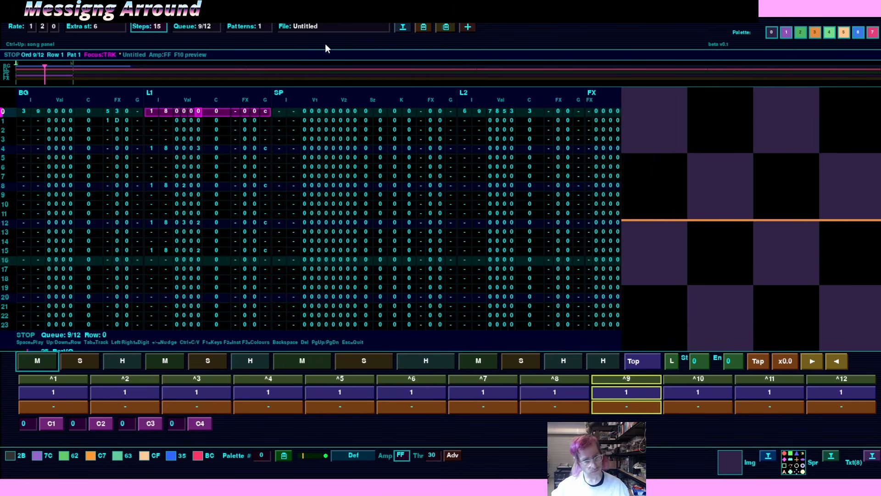
key("space")
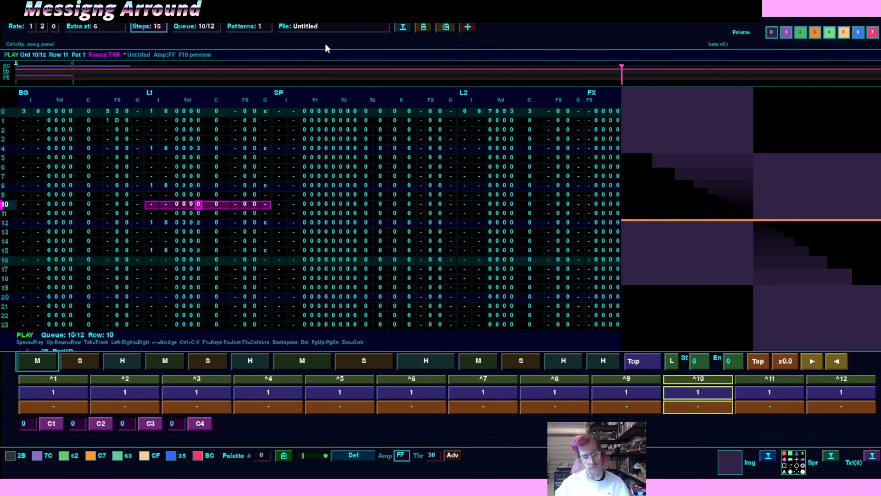
key("space")
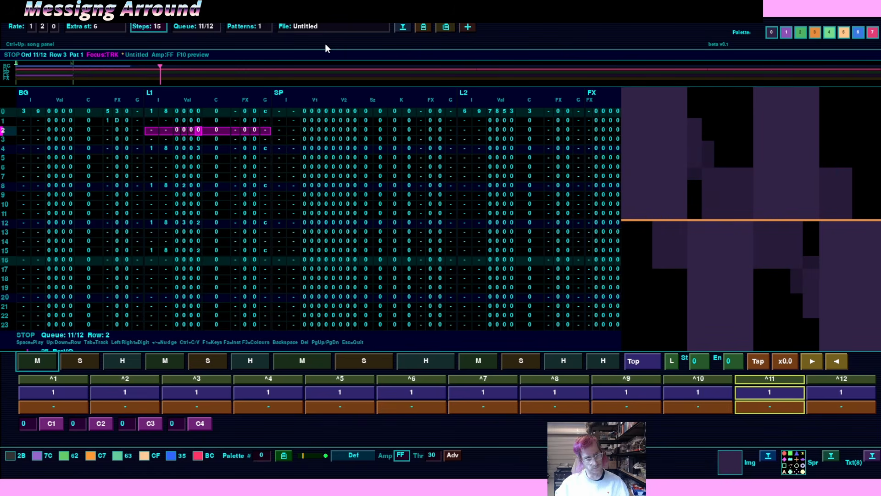
Set the C value of the L2 track at row 7 to 7 and preview the pattern
key("Up")
key("Up")
key("Right")
key("Tab")
key("Tab")
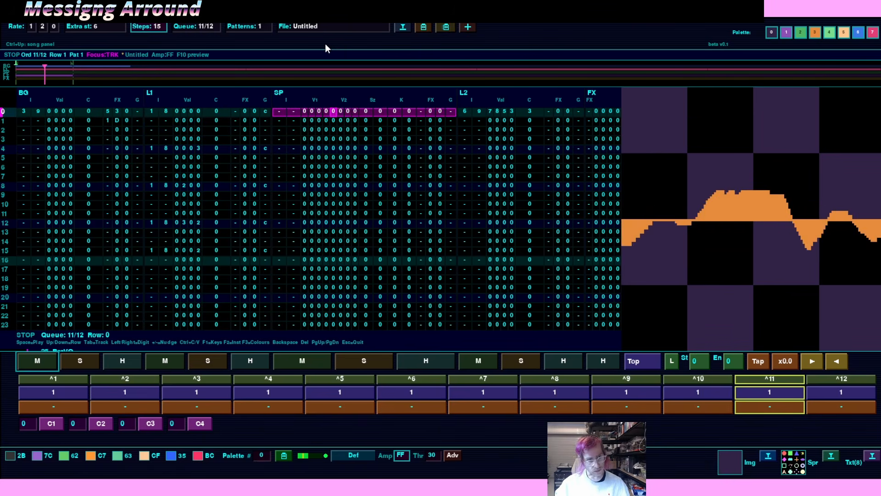
key("Down")
key("Down")
key("Down")
key("Down")
key("Down")
key("Down")
key("Down")
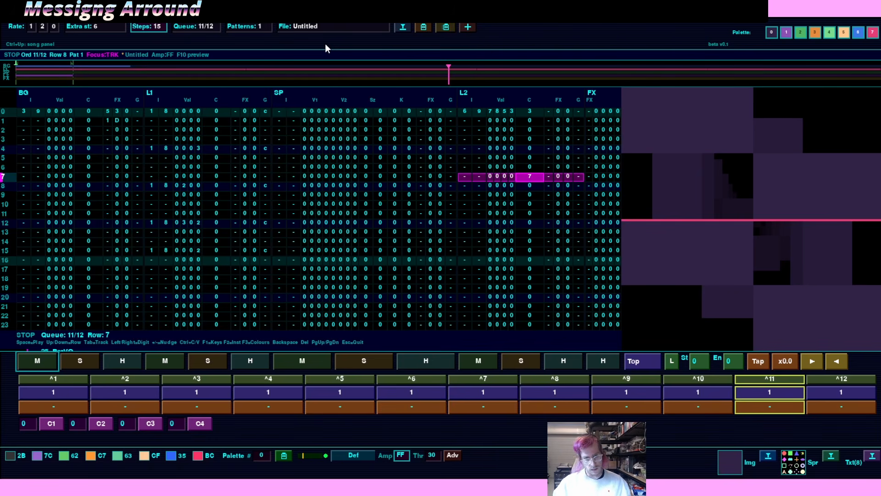
key("space")
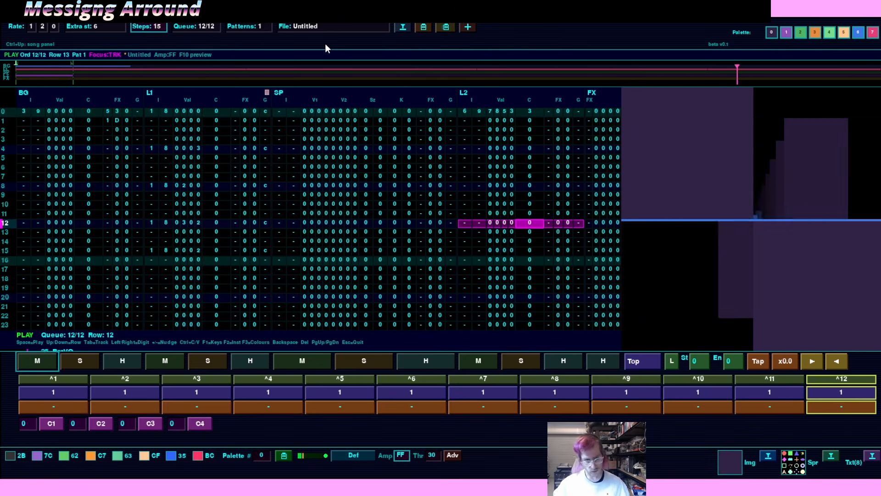
key("space")
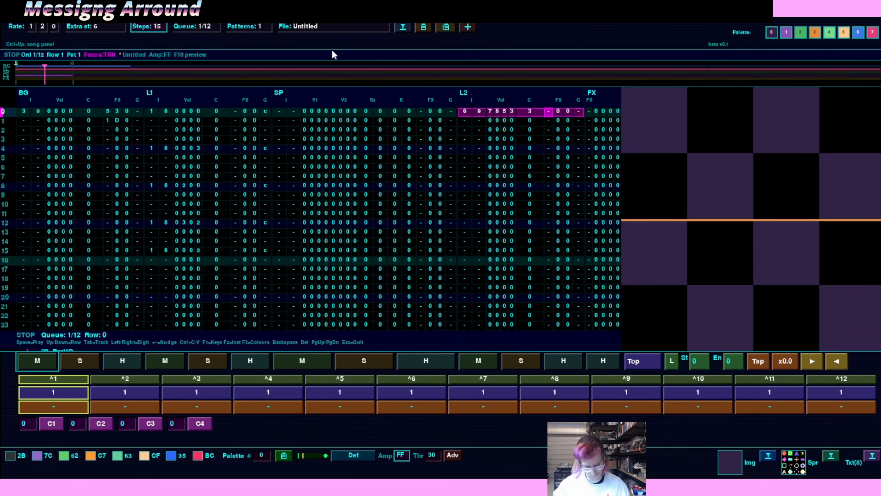
Enter command A in the FX track at rows 0 and 8
key("Tab")
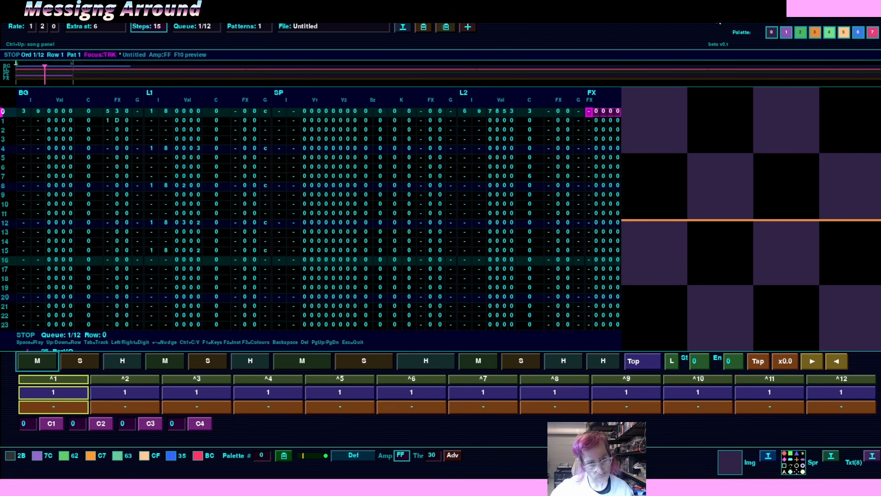
type("a")
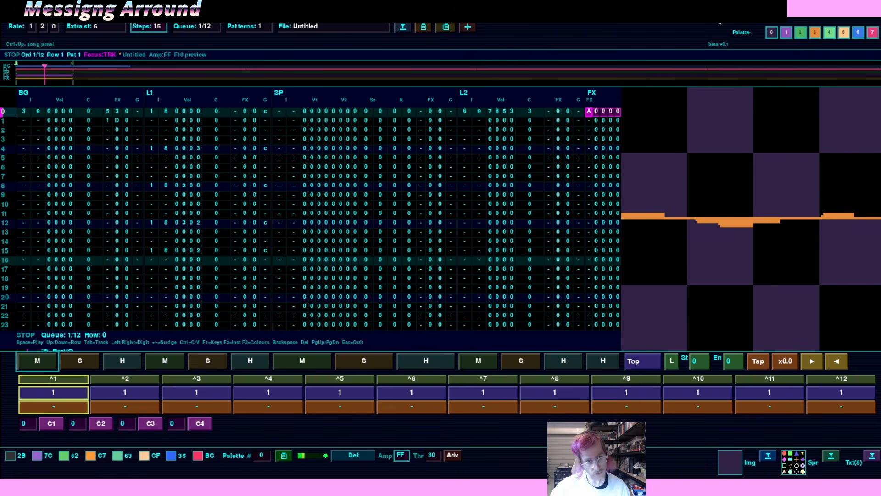
key("Down")
key("Down")
key("Down")
key("Down")
key("Down")
key("Down")
key("Down")
key("Down")
type("a")
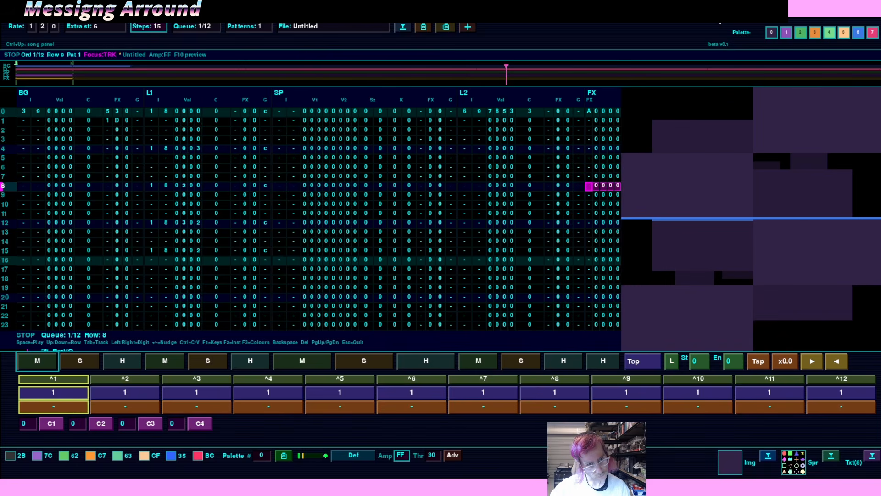
Try 0003 and 0002 as the FX track's row 8 value, keep 0002 and preview the pattern
key("Right")
key("Right")
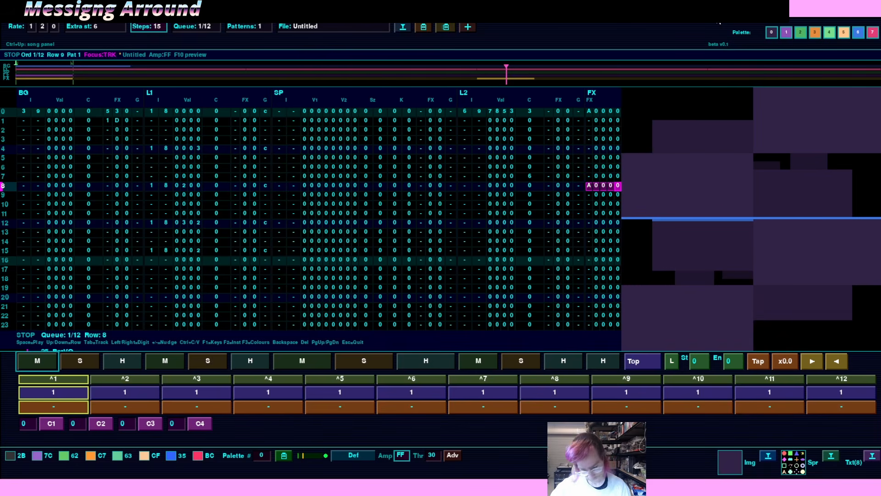
type("2")
type("3")
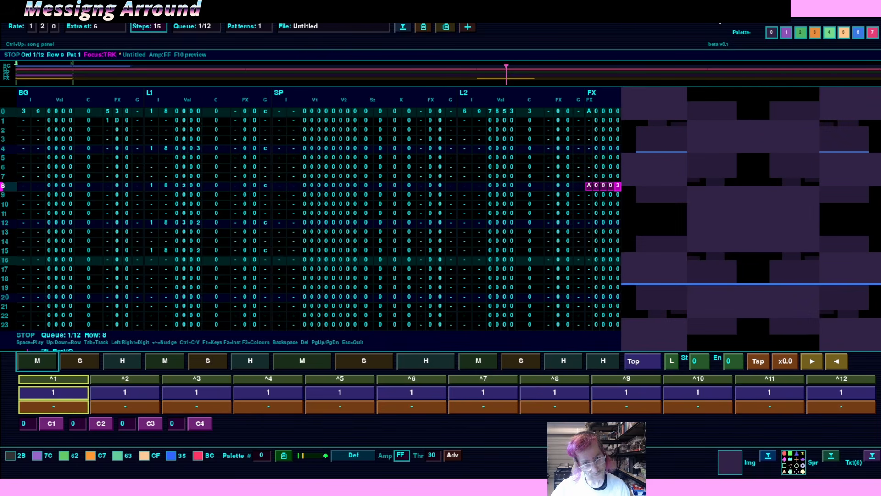
type("2")
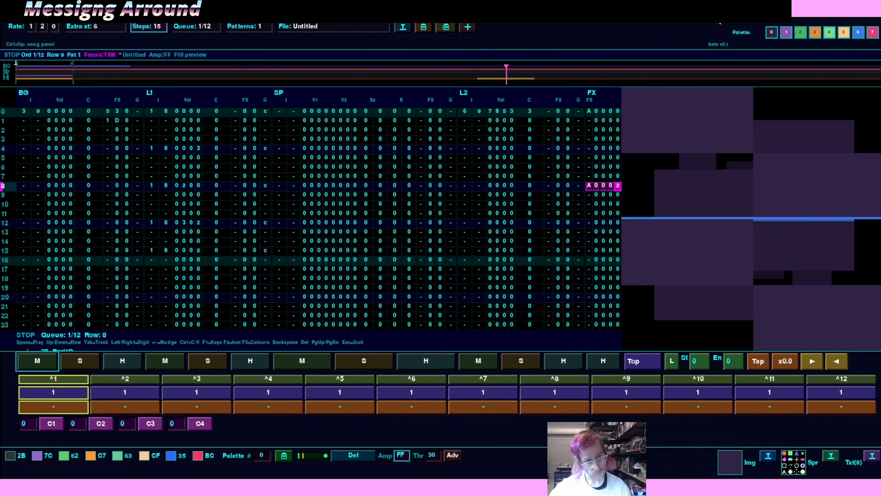
key("space")
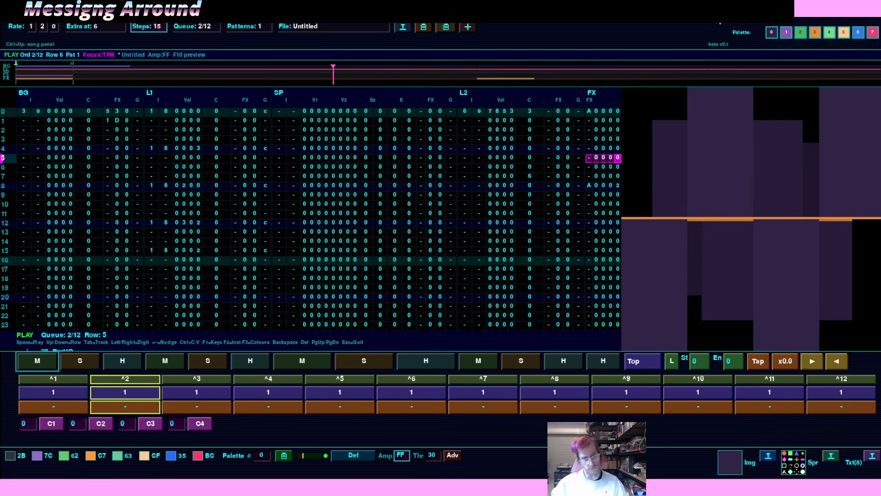
key("space")
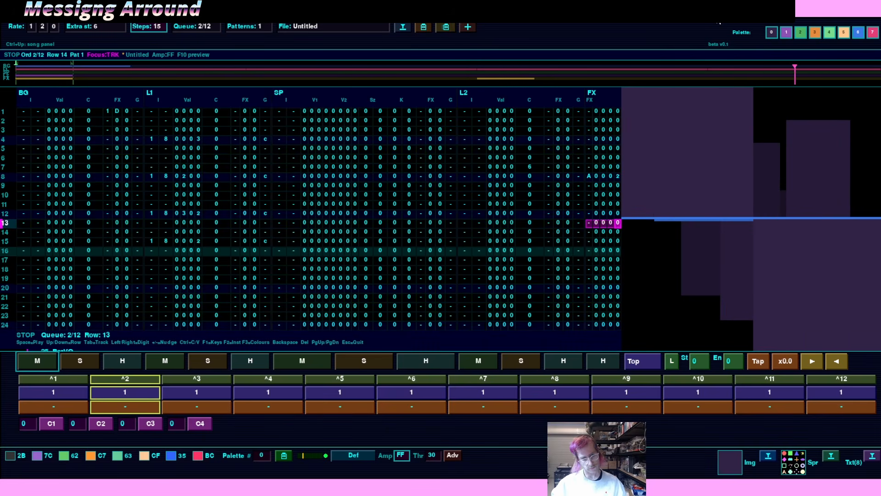
Set the value of the FX track's A command at row 8 to 0003
key("Page_Up")
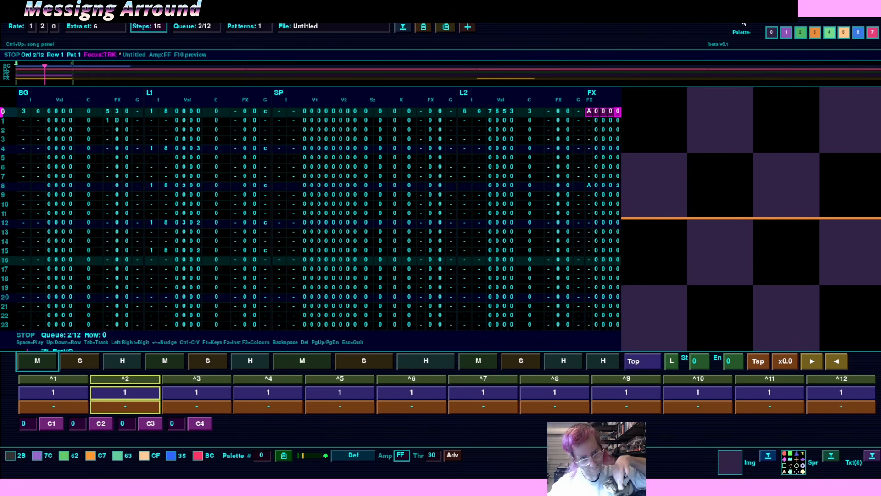
key("Down")
key("Down")
key("Down")
key("Down")
key("Down")
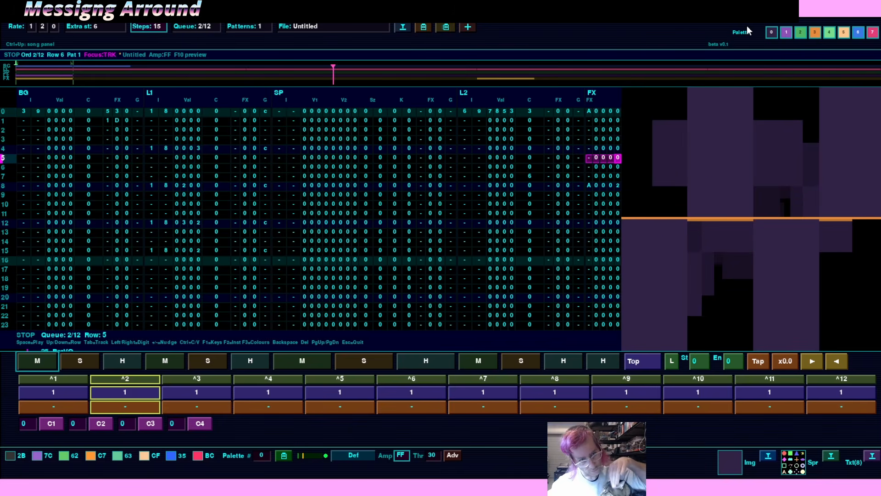
key("Down")
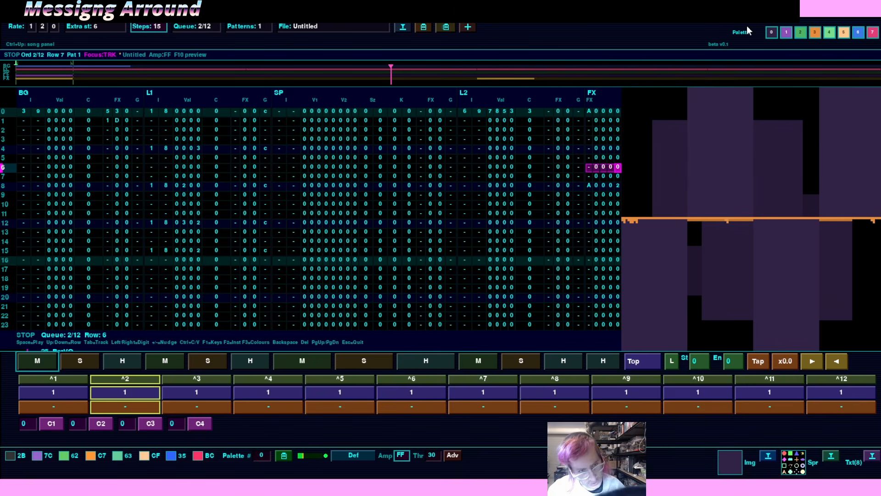
key("Down")
key("Down")
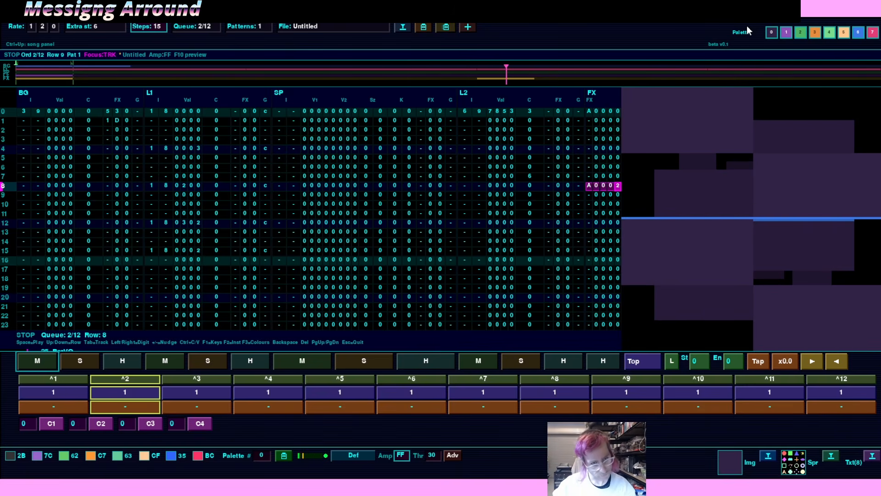
key("Up")
key("Down")
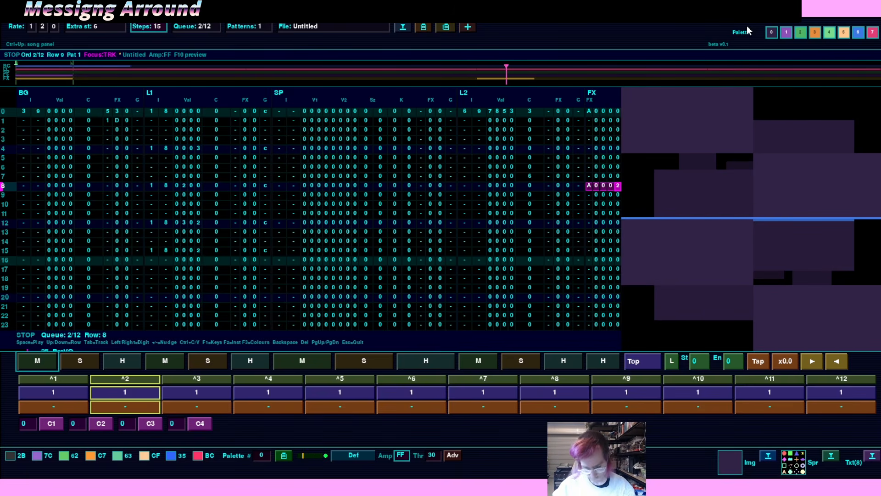
type("3")
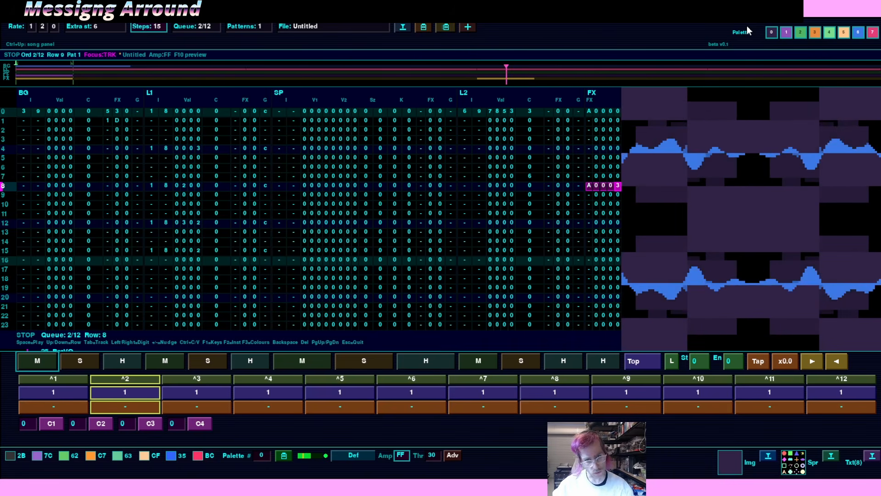
Enter command A in the FX track at row 11
key("Down")
key("Down")
key("Down")
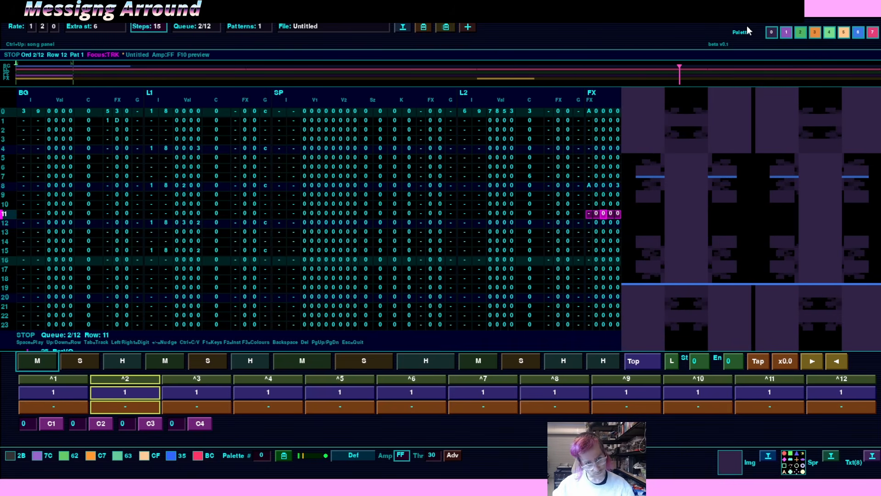
key("Left")
key("Left")
type("a")
Set the L1 track's FX at row 0 to 1A0 and preview the pattern
key("Down")
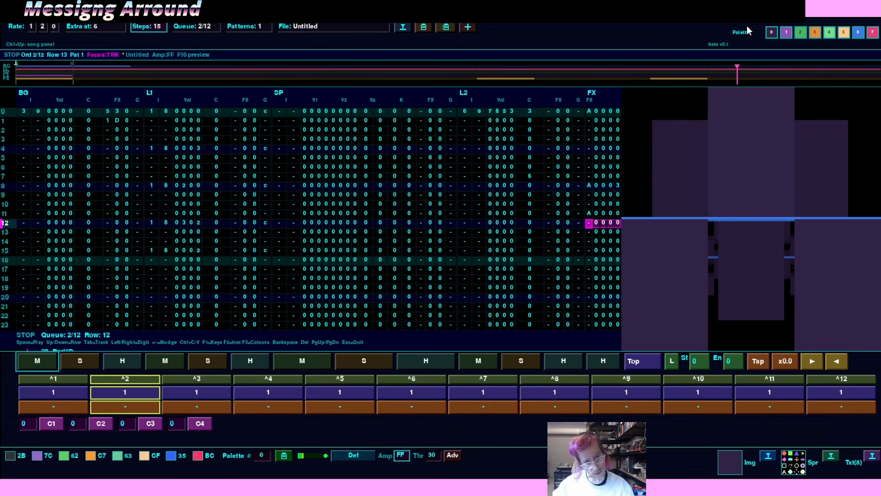
key("Down")
key("Down")
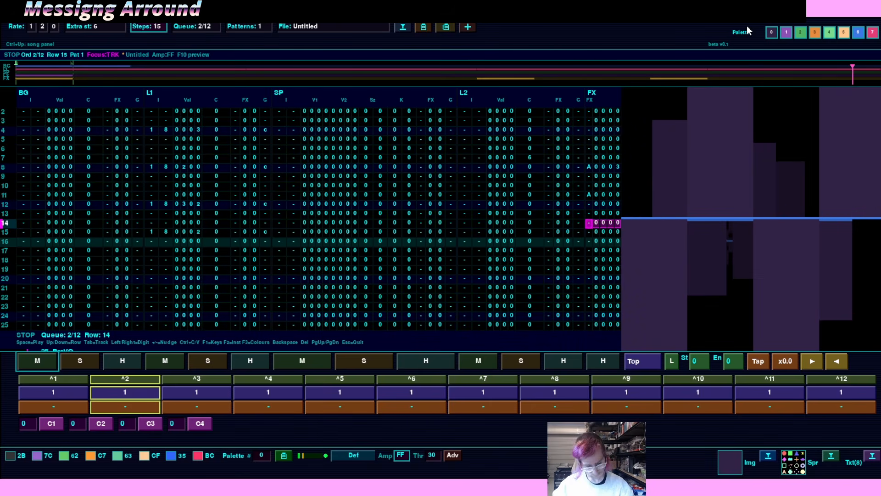
key("shift+Tab")
key("shift+Tab")
key("shift+Tab")
key("Page_Up")
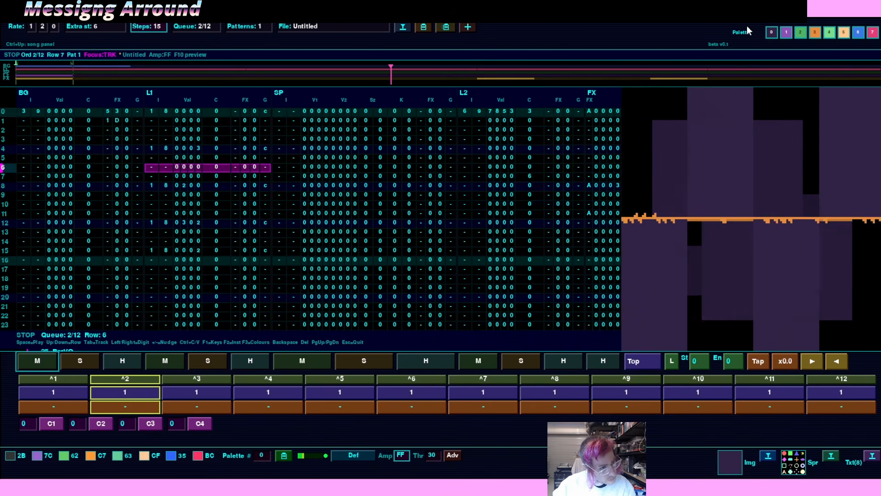
key("Page_Up")
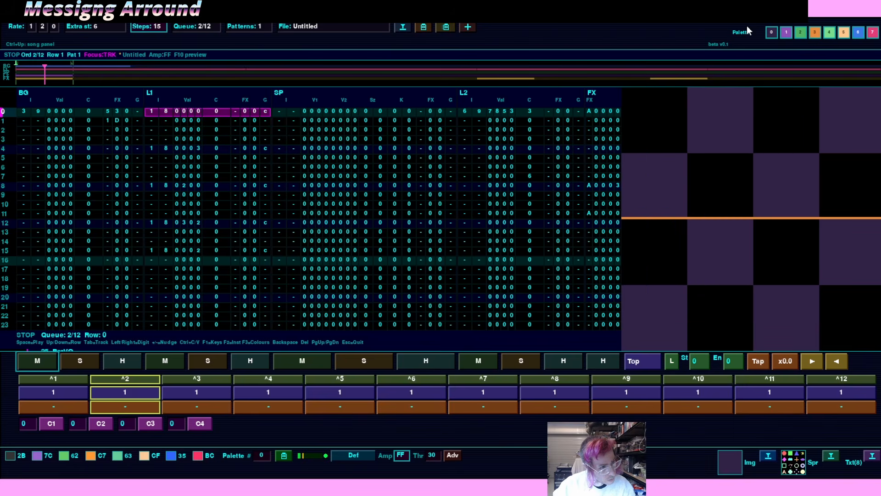
key("Left")
key("Left")
type("1")
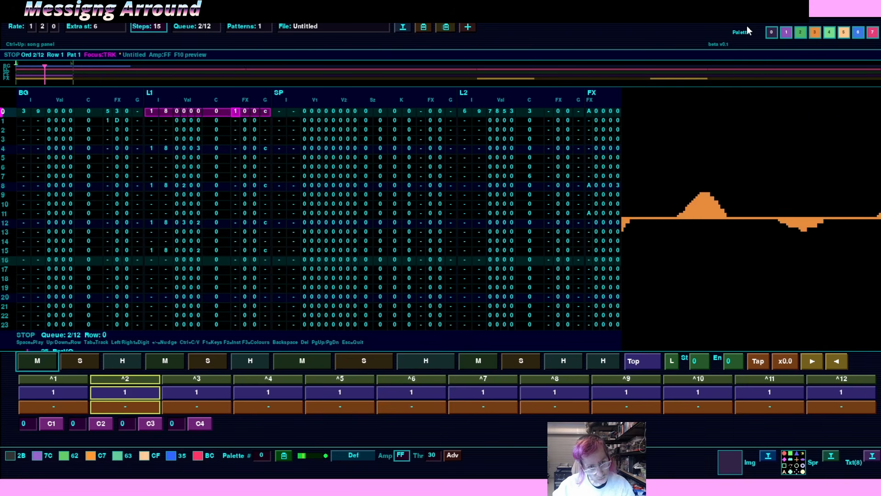
key("Right")
type("A")
key("space")
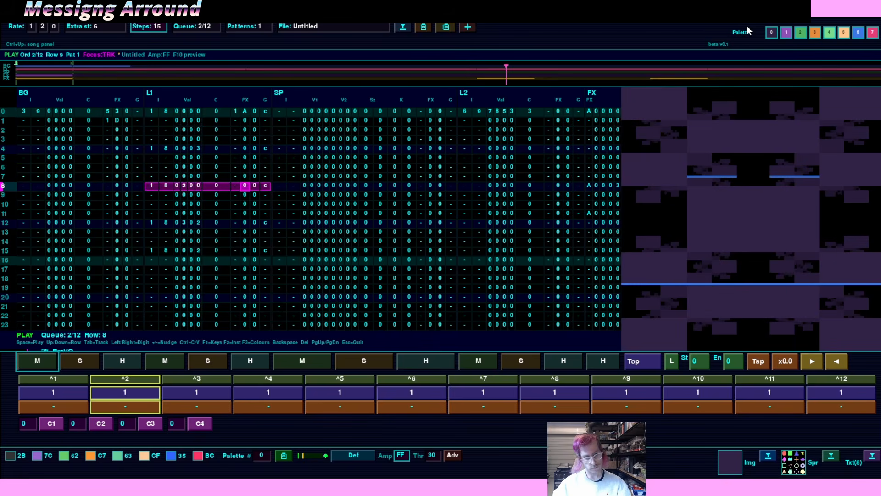
key("space")
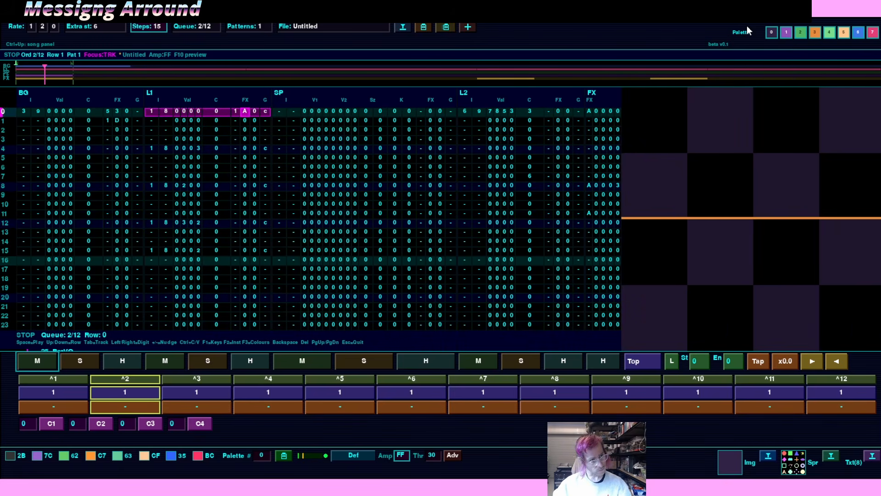
Change the L1 track's row 0 FX to 1F0 and preview the pattern
type("F")
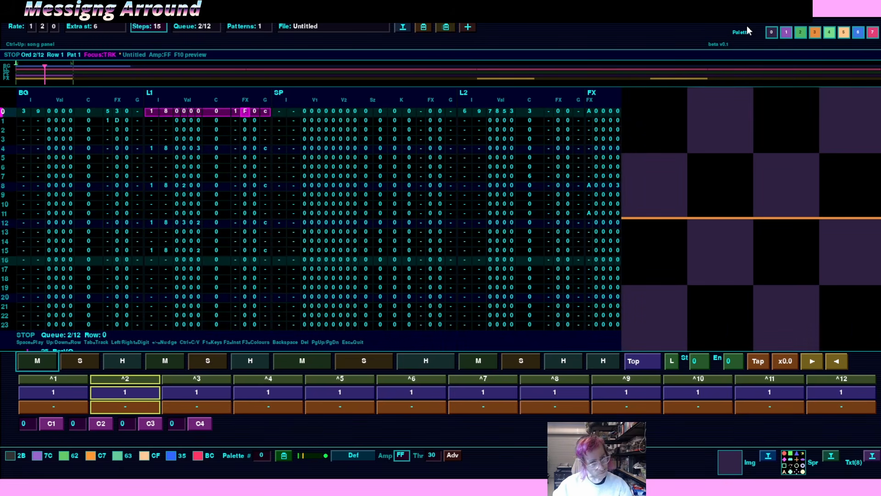
key("space")
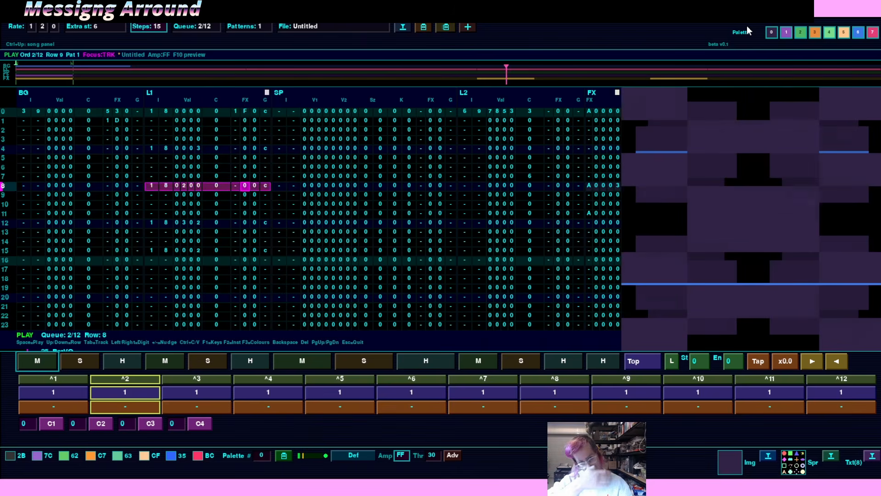
key("space")
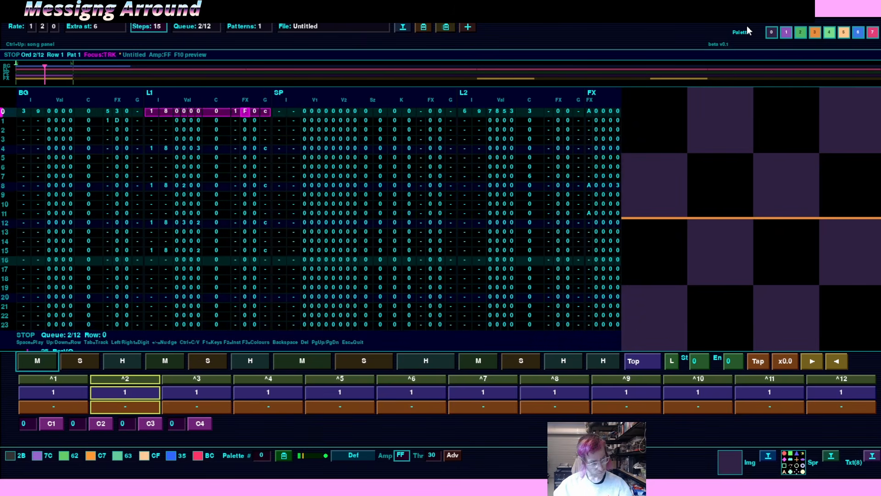
Set the C value of the L1 track at row 4 to 1
key("Down")
key("Down")
key("Down")
key("Down")
key("Left")
key("Left")
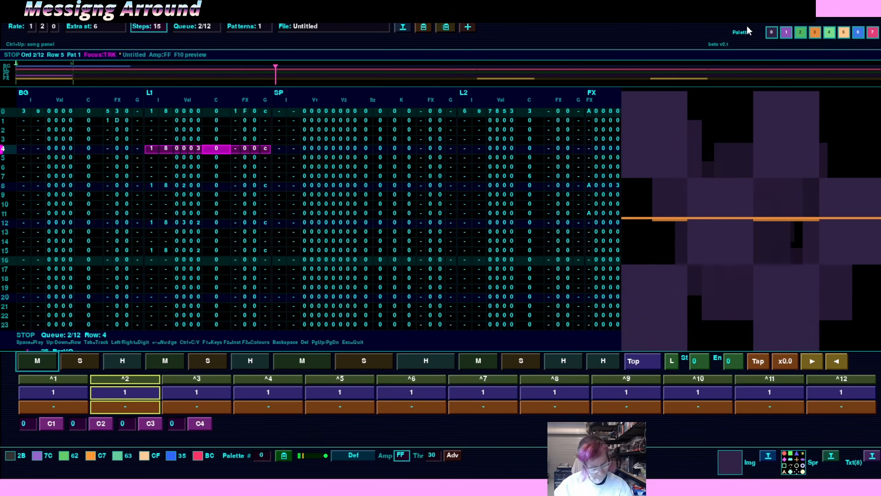
type("1")
Set the C value of the L1 track at row 12 to 1 and preview the pattern
key("Down")
key("Down")
key("Down")
key("Down")
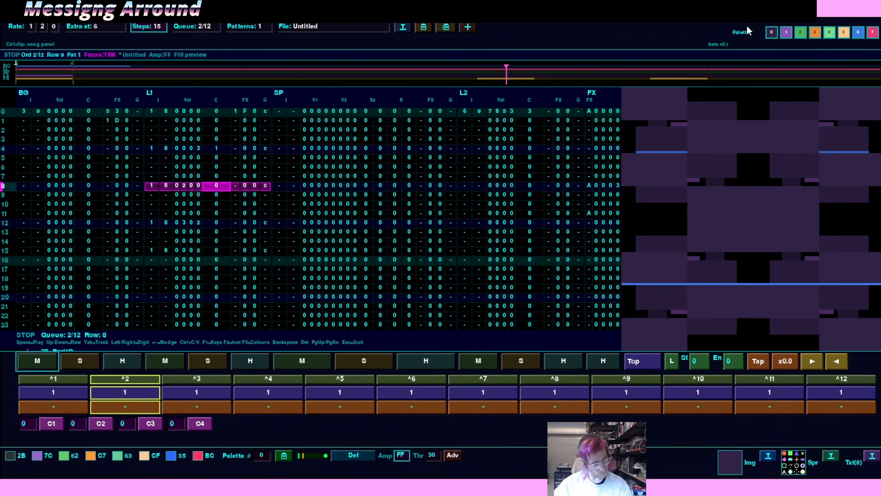
key("Down")
key("Down")
key("Down")
key("Down")
type("1")
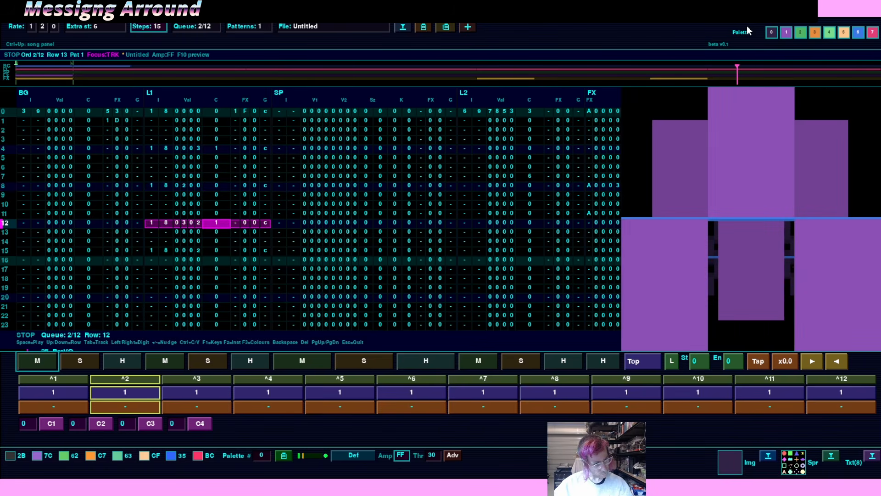
key("space")
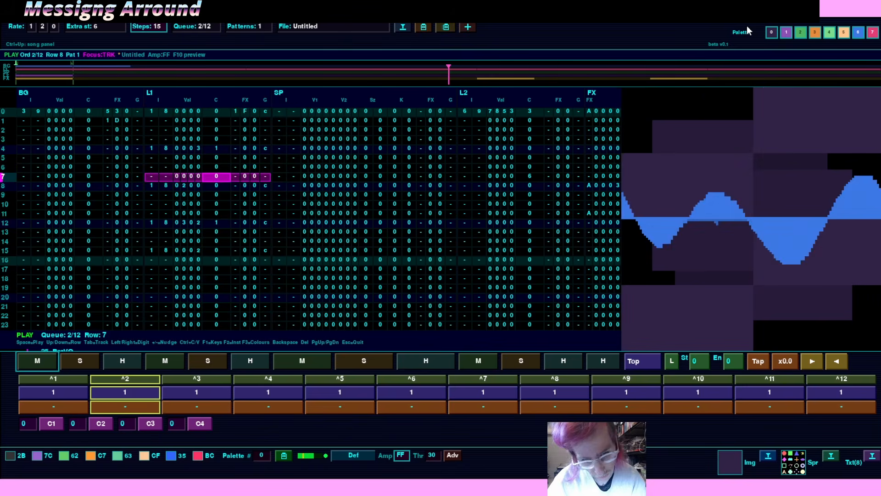
key("space")
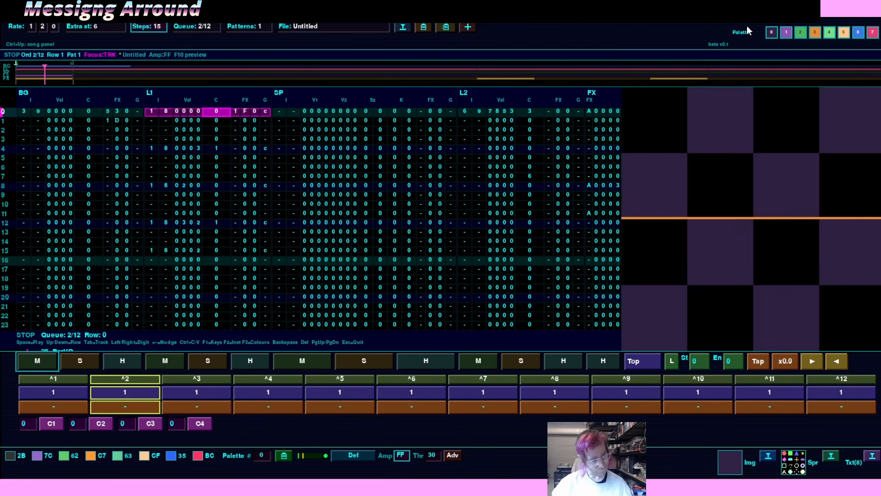
Change the L1 track's row 0 FX to 1FF and preview the pattern
key("Right")
key("Right")
key("Right")
key("f")
key("space")
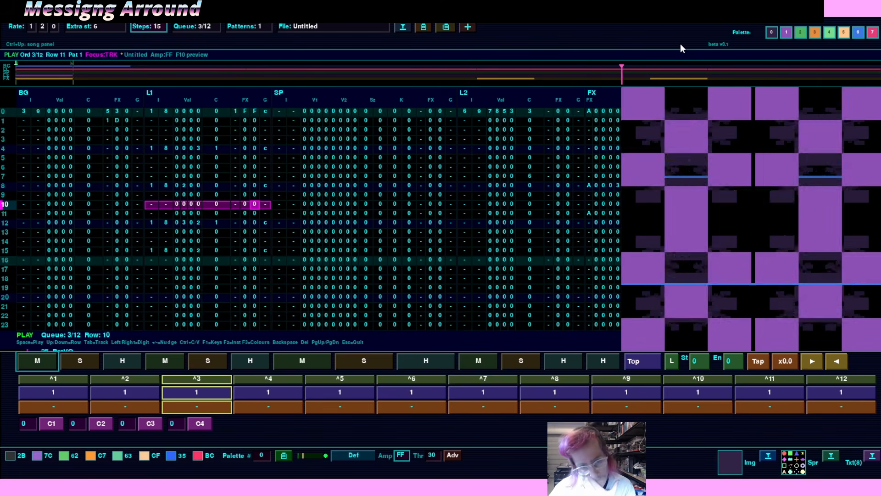
Stop the pattern preview and select the effect command of the FX track's row 14
key("space")
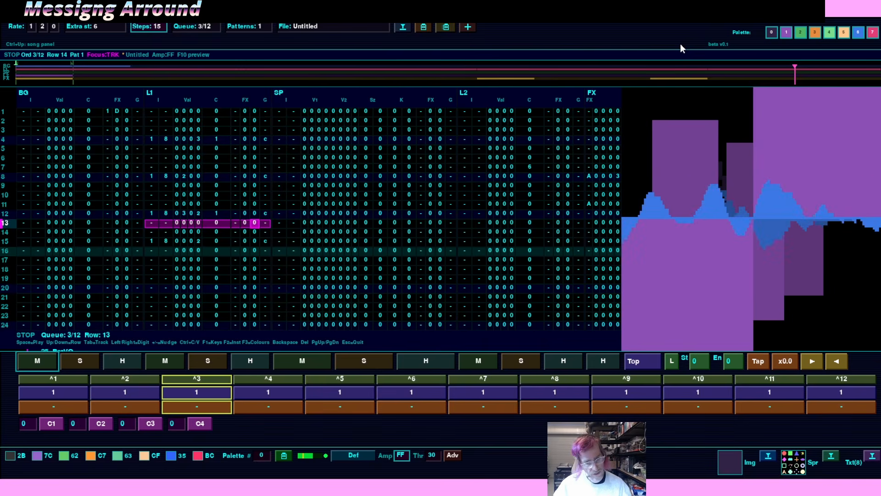
key("Tab")
key("Tab")
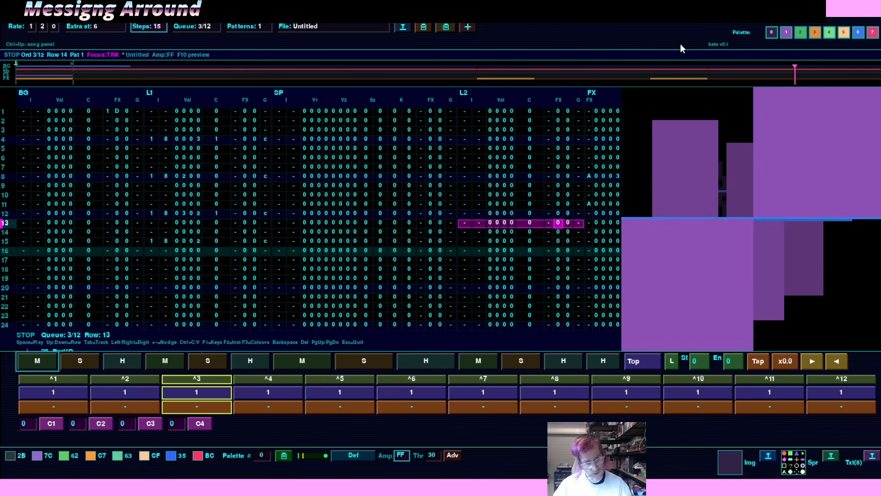
key("Tab")
key("Down")
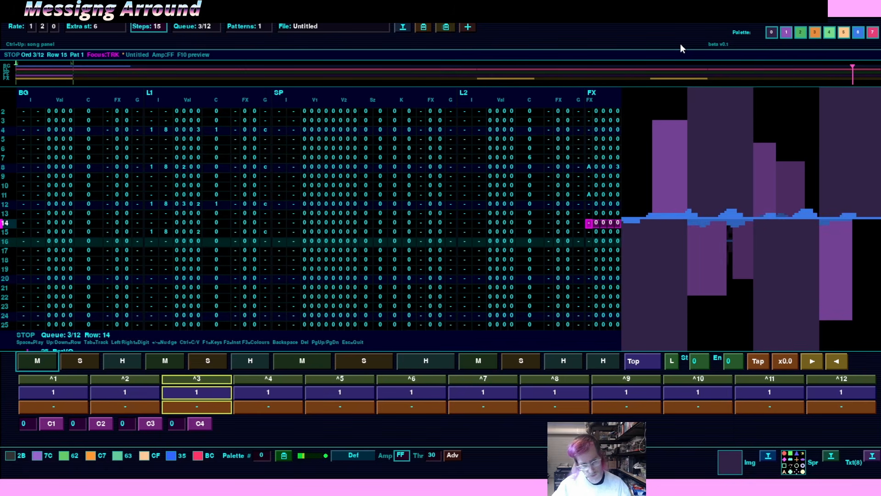
Try effect commands 3, 4, 5, 6, 8, A, B and D in turn on the FX track's row 14
type("3")
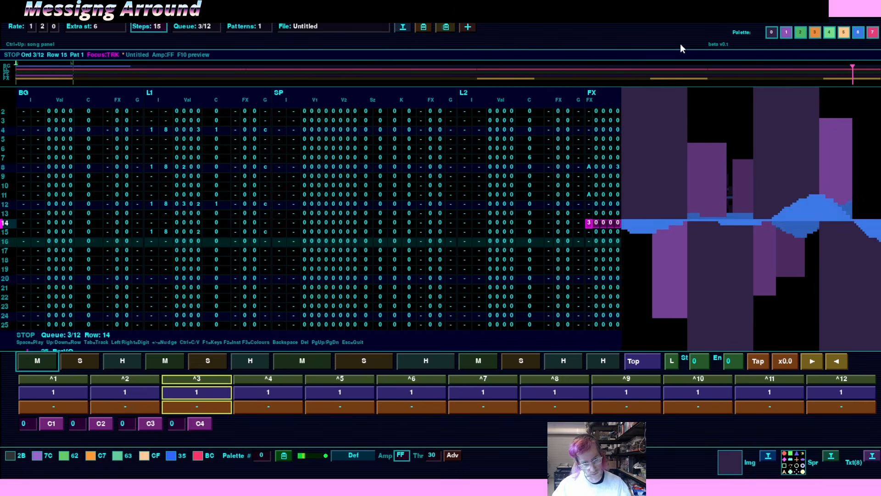
type("45")
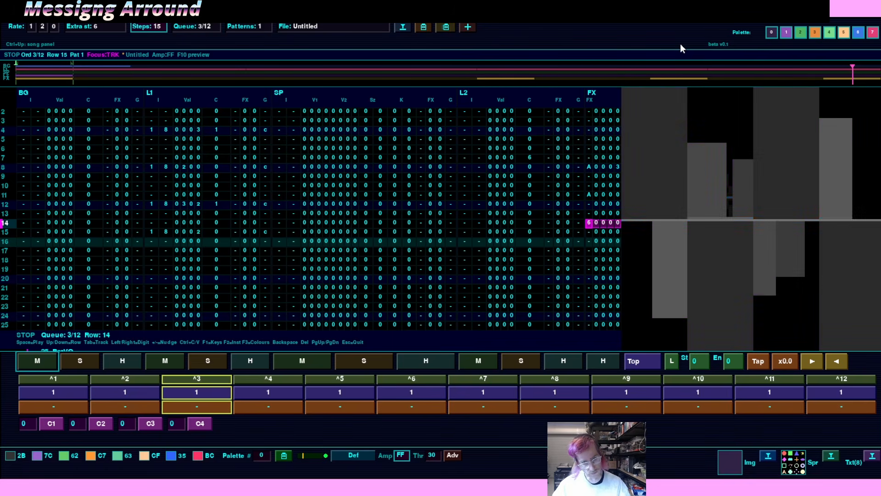
type("8")
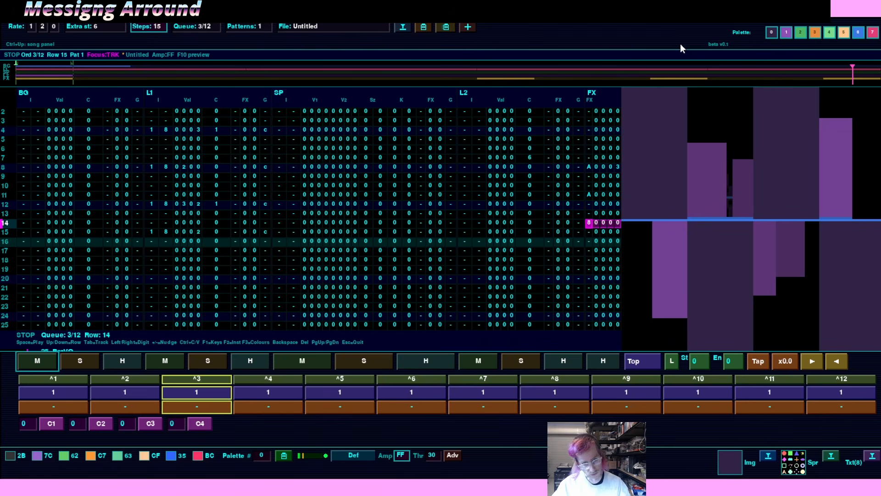
type("A")
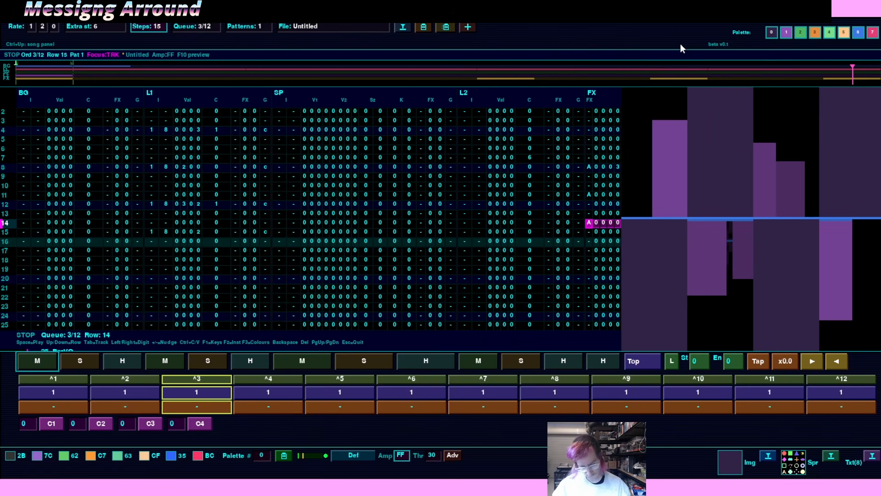
type("B")
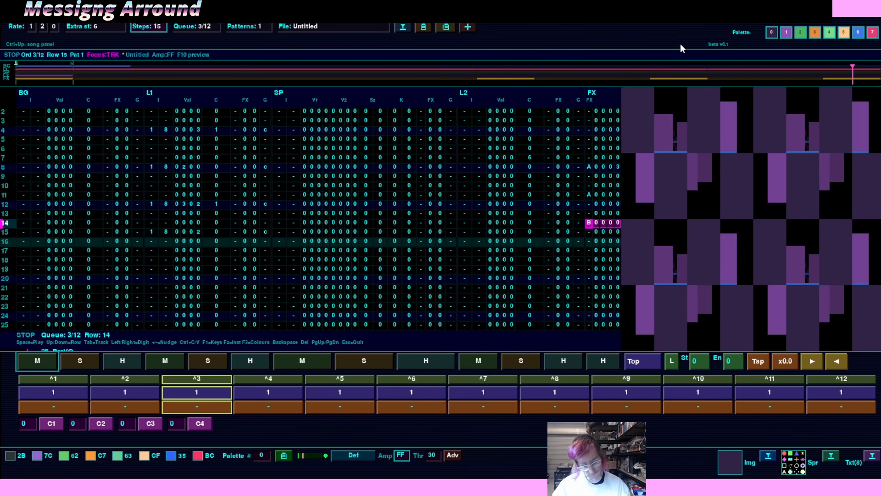
type("D")
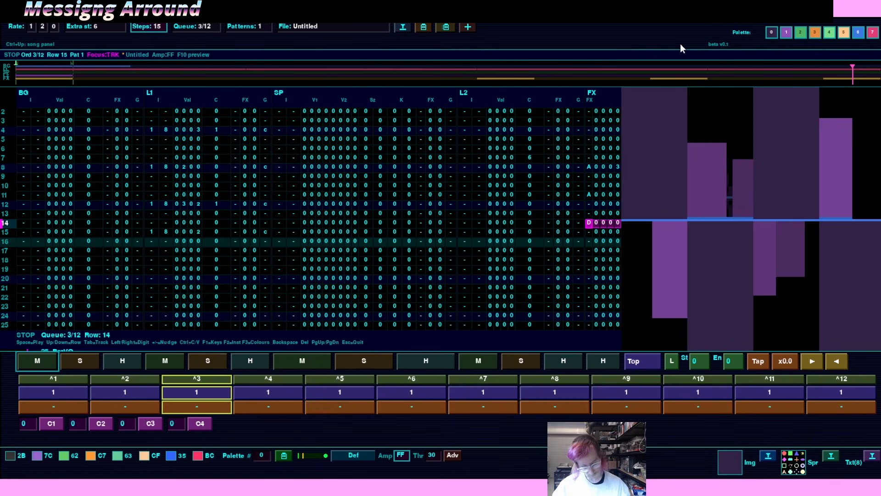
type("A")
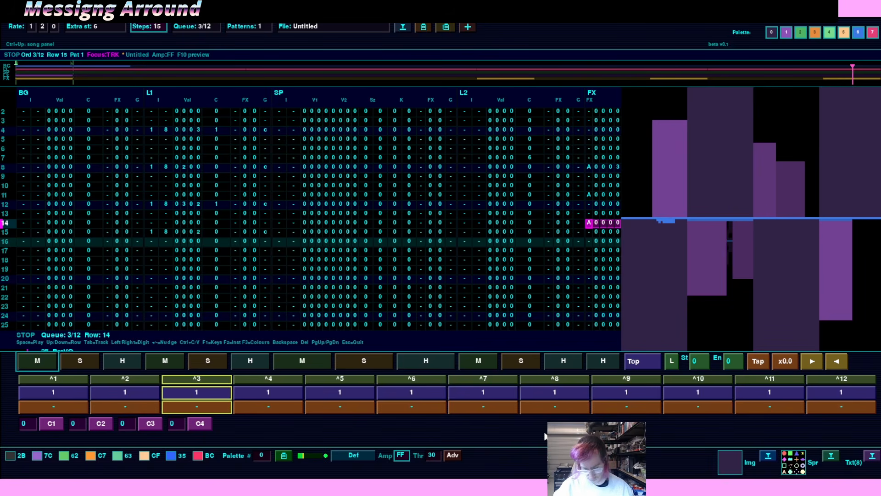
Set the FX track's row 14 to effect command 8 and raise its value to 002D
key("8")
key("Right")
key("Right")
key("Right")
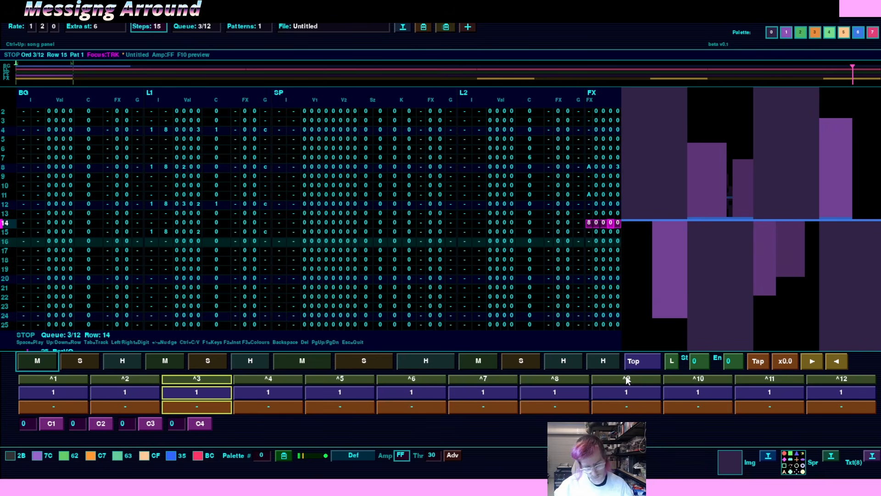
key("Left")
key("plus")
key("plus")
key("plus")
key("plus")
key("plus")
key("plus")
key("plus")
key("plus")
key("plus")
key("plus")
key("plus")
key("plus")
key("plus")
key("plus")
key("plus")
key("plus")
key("plus")
key("plus")
key("plus")
key("plus")
key("plus")
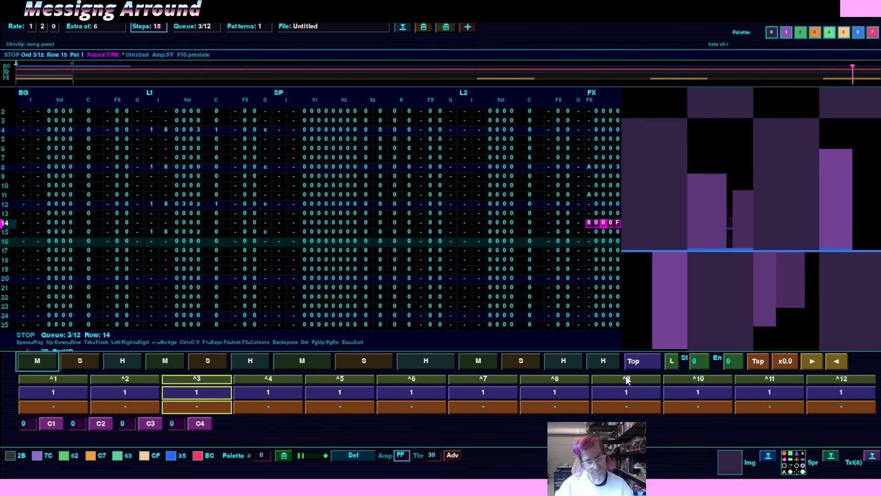
key("plus")
key("plus")
key("plus")
key("plus")
key("plus")
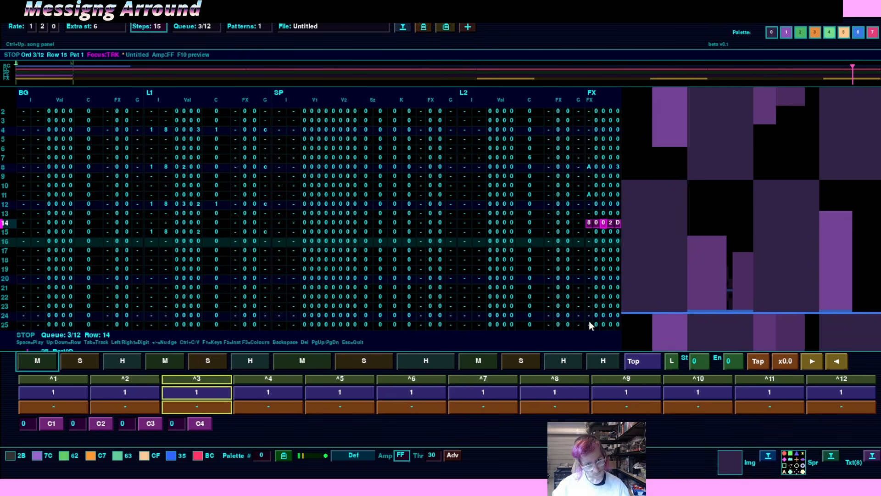
Enter the effect 8002D in the FX track at row 12 and at row 4
key("Up")
key("Up")
type("8002D")
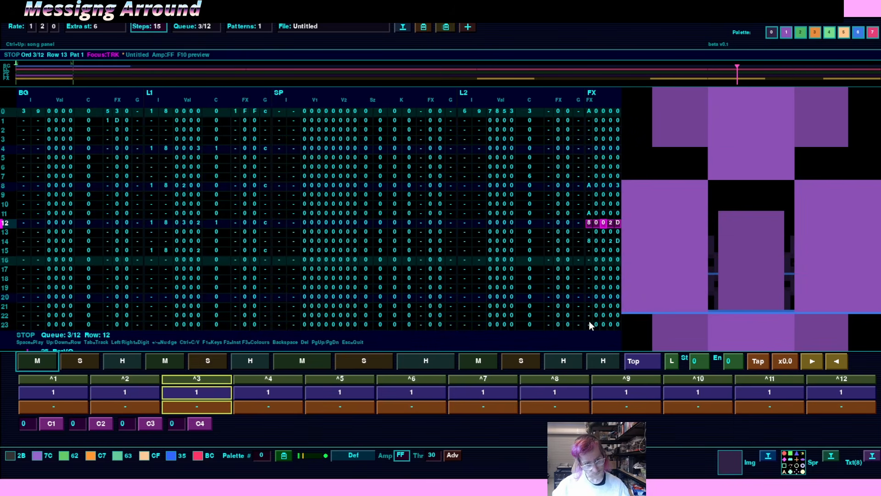
key("Up")
key("Up")
key("Up")
key("Up")
key("Up")
key("Up")
key("Up")
key("Up")
type("8002D")
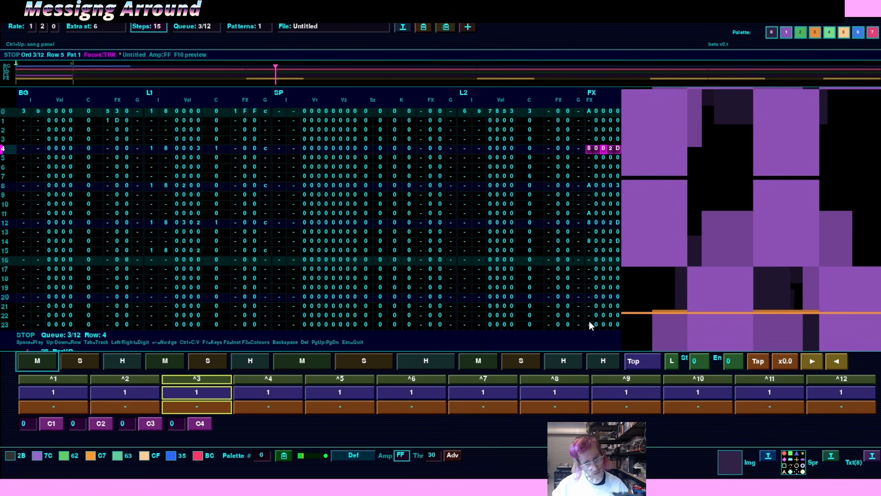
Change the FX track's row 4 effect to 82337 and preview the pattern
key("plus")
key("plus")
key("plus")
key("plus")
key("plus")
key("plus")
key("plus")
key("plus")
key("plus")
key("plus")
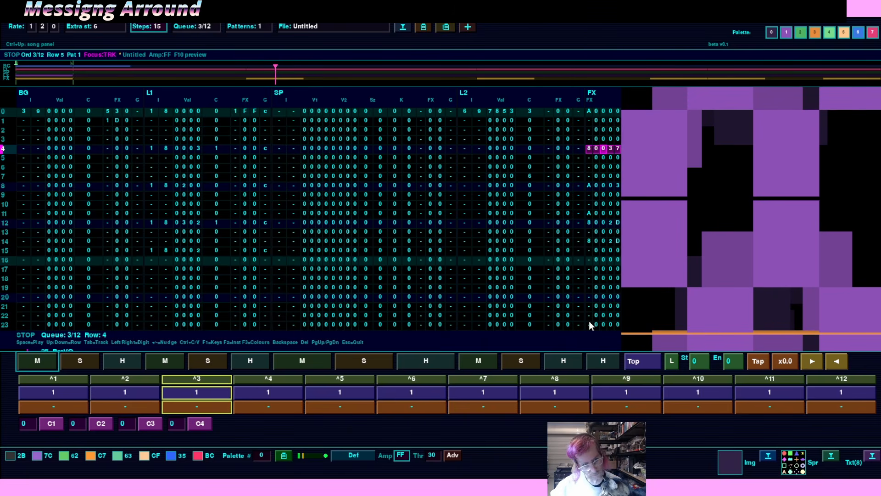
type("3")
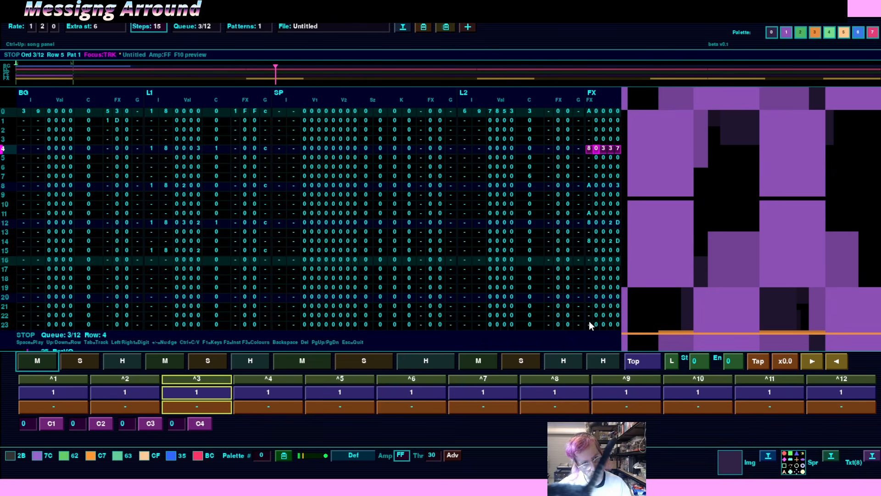
type("2")
key("space")
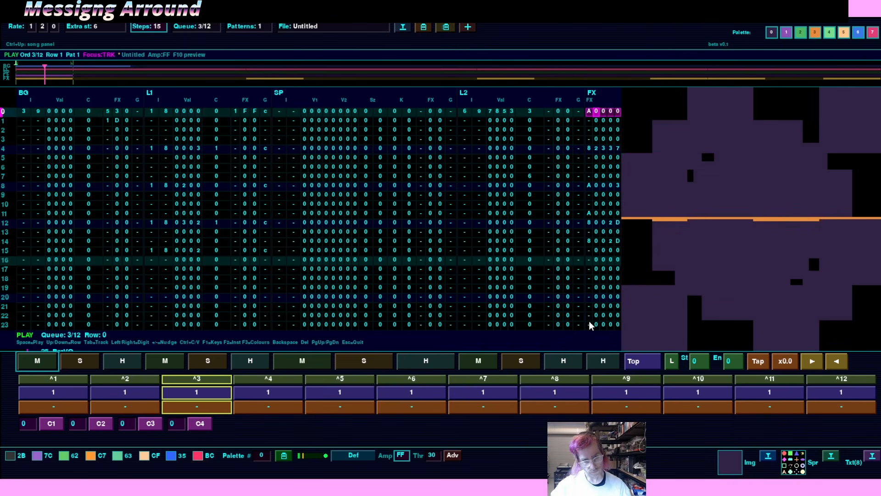